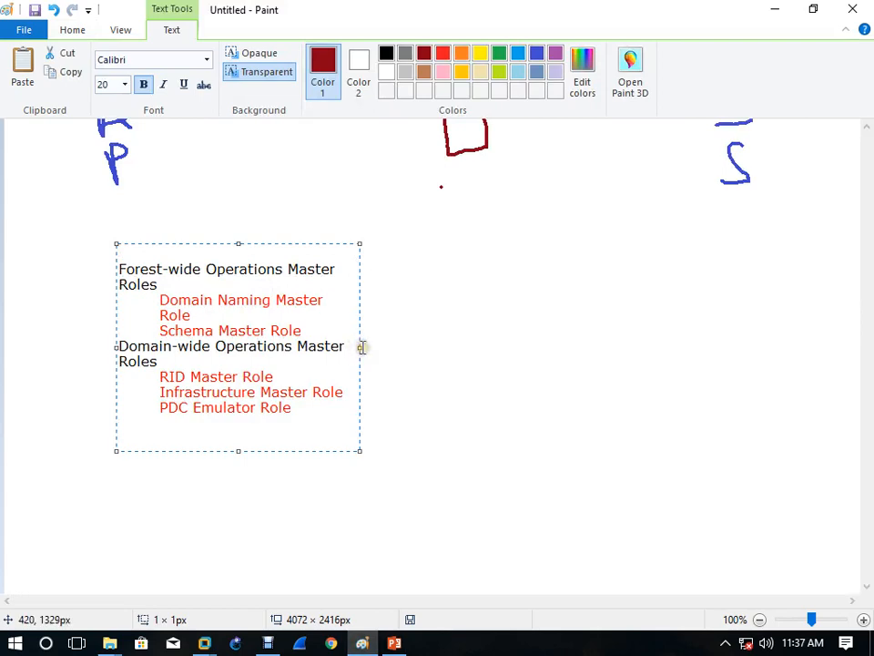
Step: Widen the role list box so each heading fits one line, resize the text to 20 pt, and commit it
drag(360, 347, 753, 378)
click(293, 346)
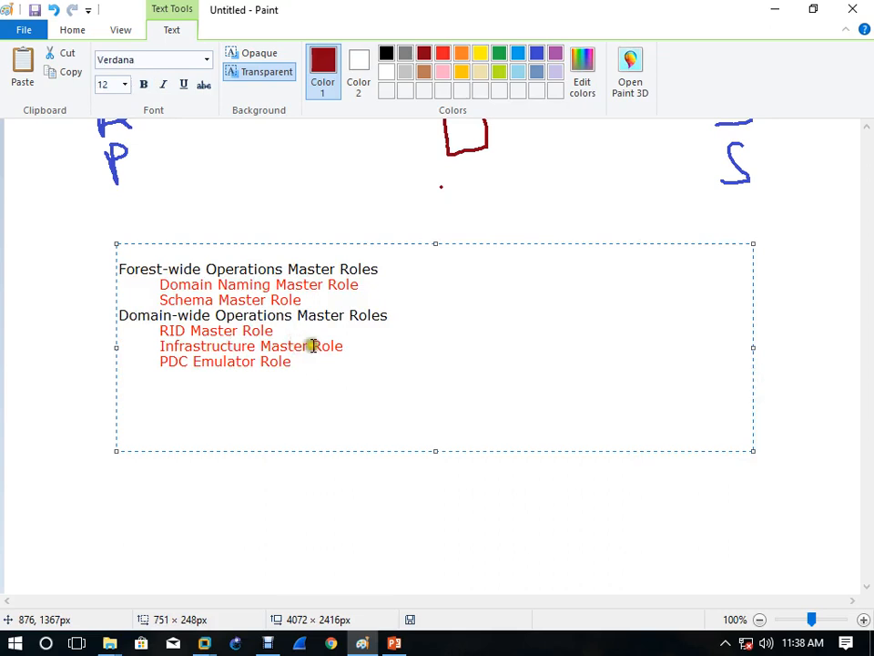
key(ctrl+a)
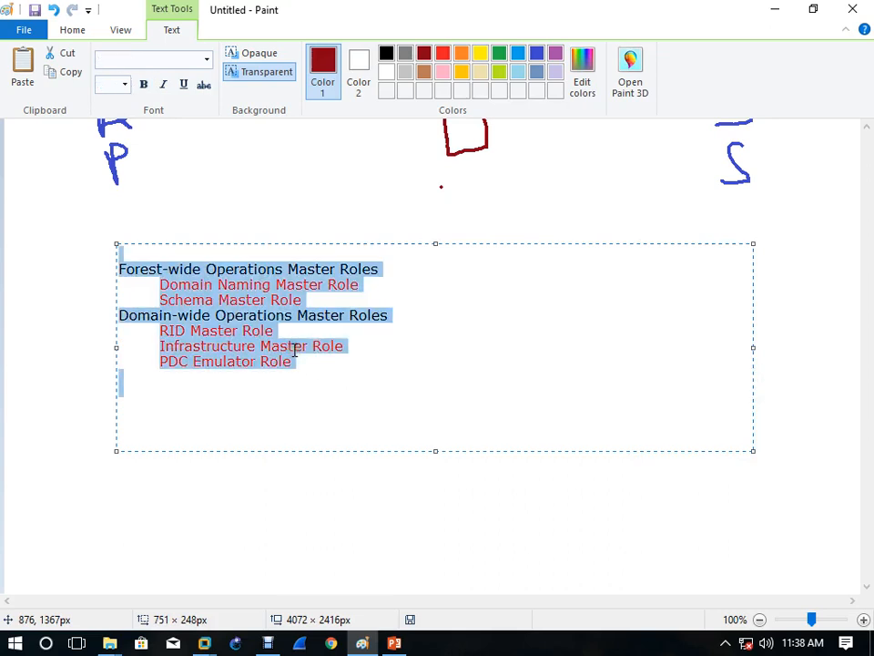
click(125, 84)
click(109, 219)
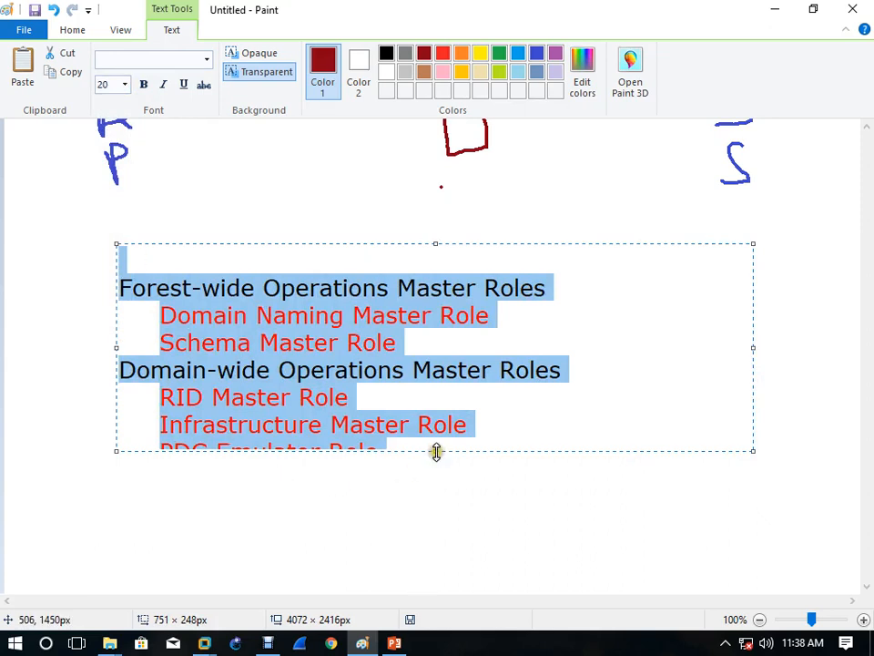
drag(436, 450, 435, 515)
click(383, 572)
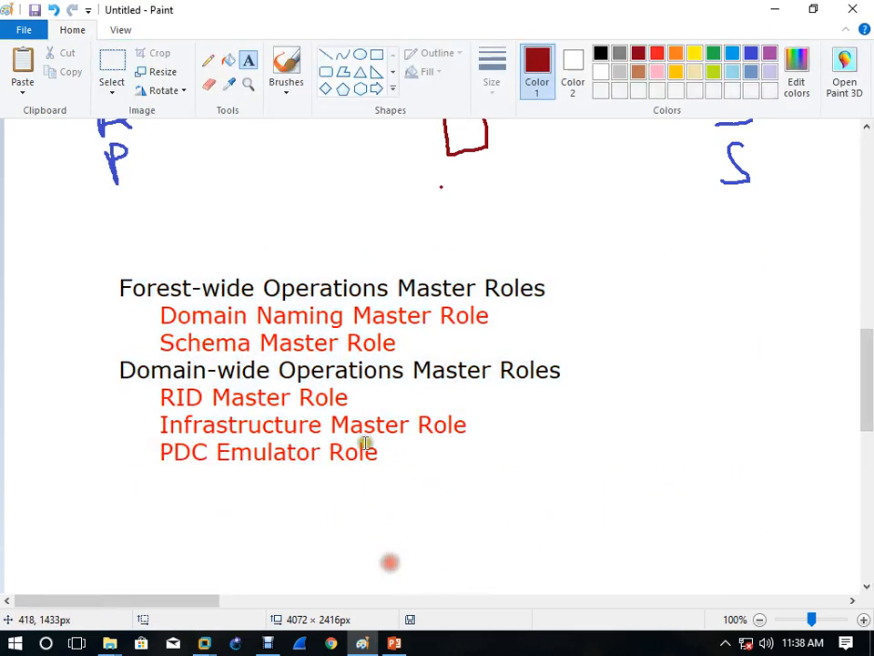
Step: Draw a red triangle to the left of the role list
click(364, 71)
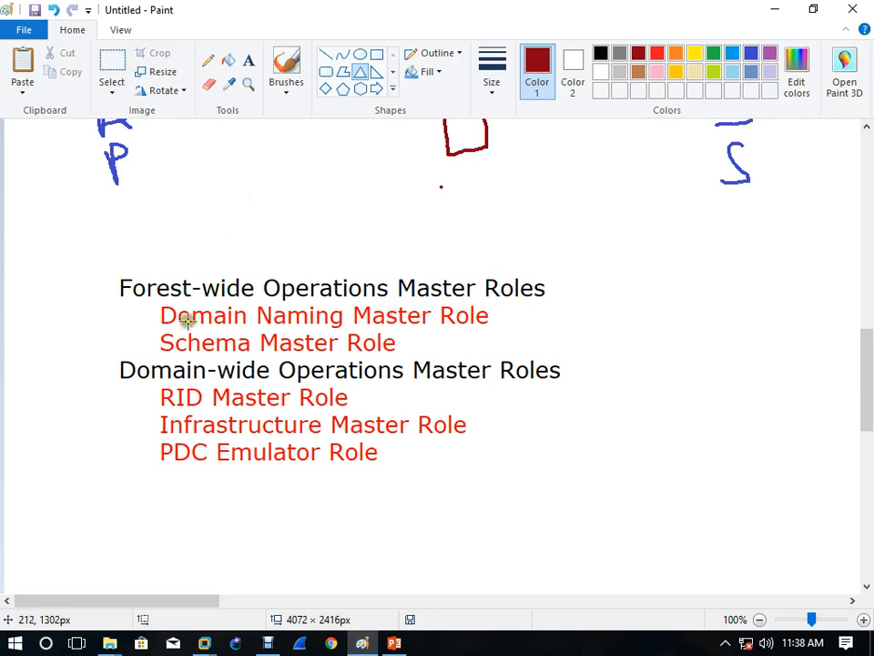
drag(19, 325, 116, 400)
click(561, 500)
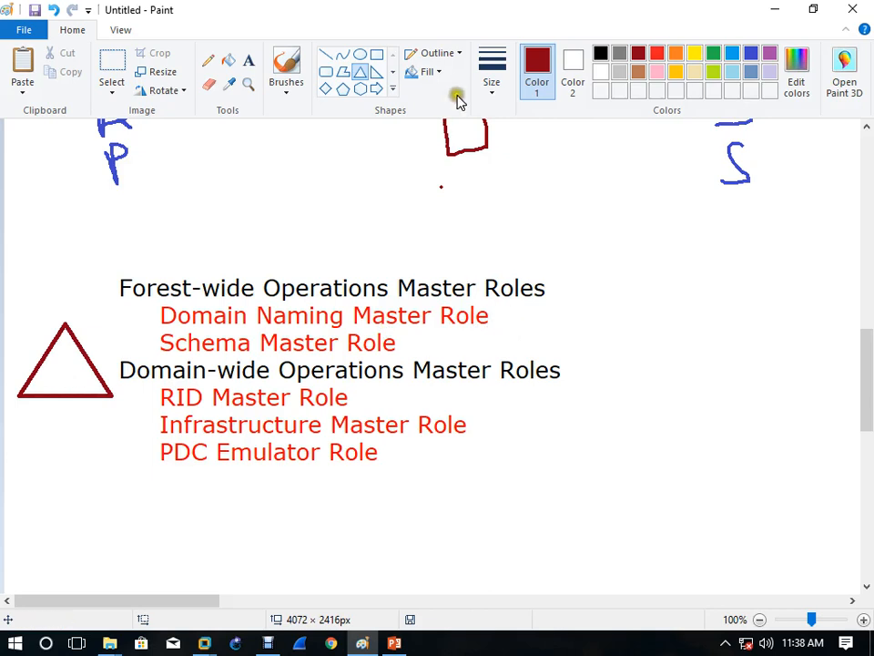
Step: Draw a short blue pencil stroke after Domain Naming Master Role
click(207, 60)
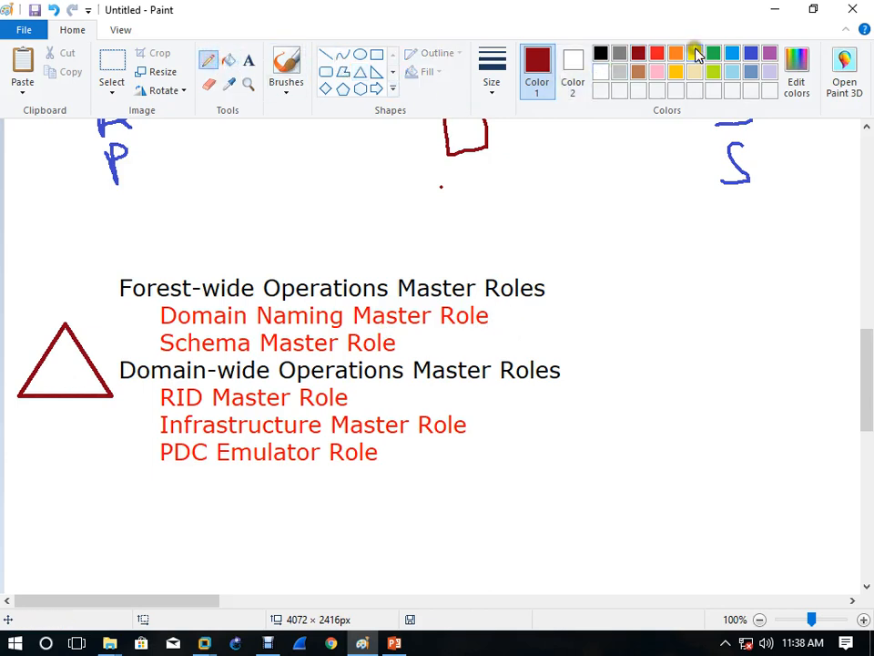
click(750, 53)
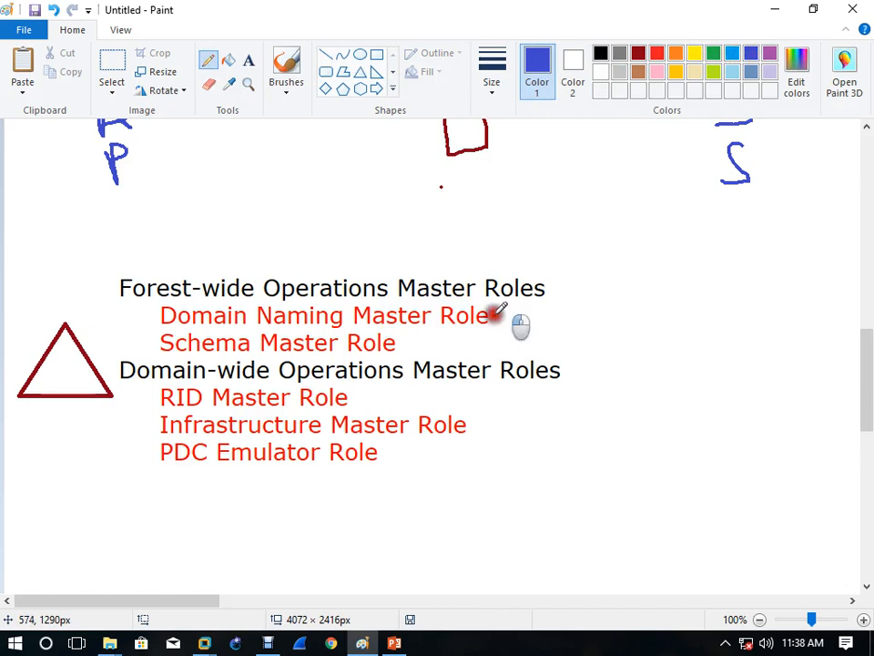
drag(492, 319, 528, 309)
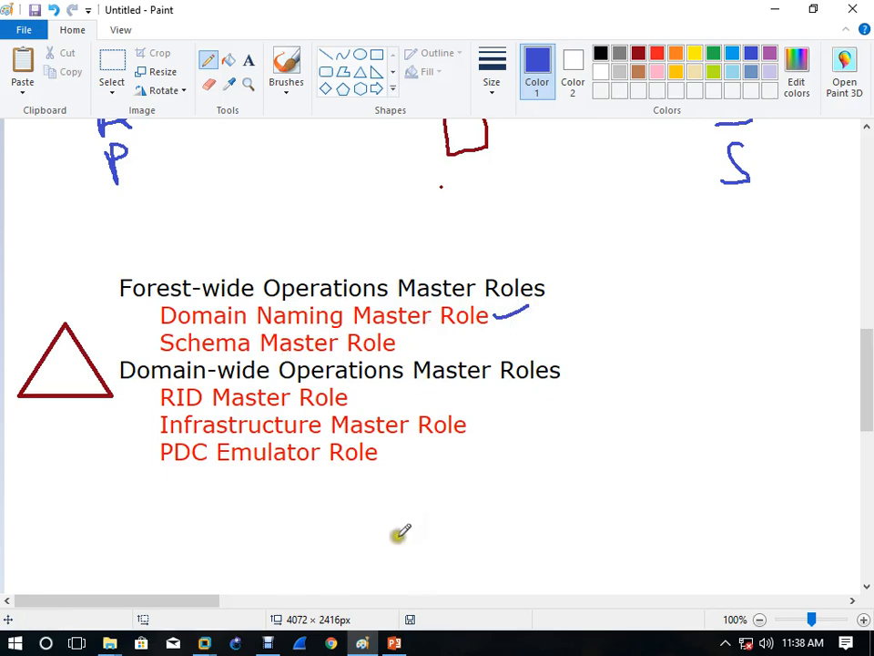
click(272, 645)
click(272, 648)
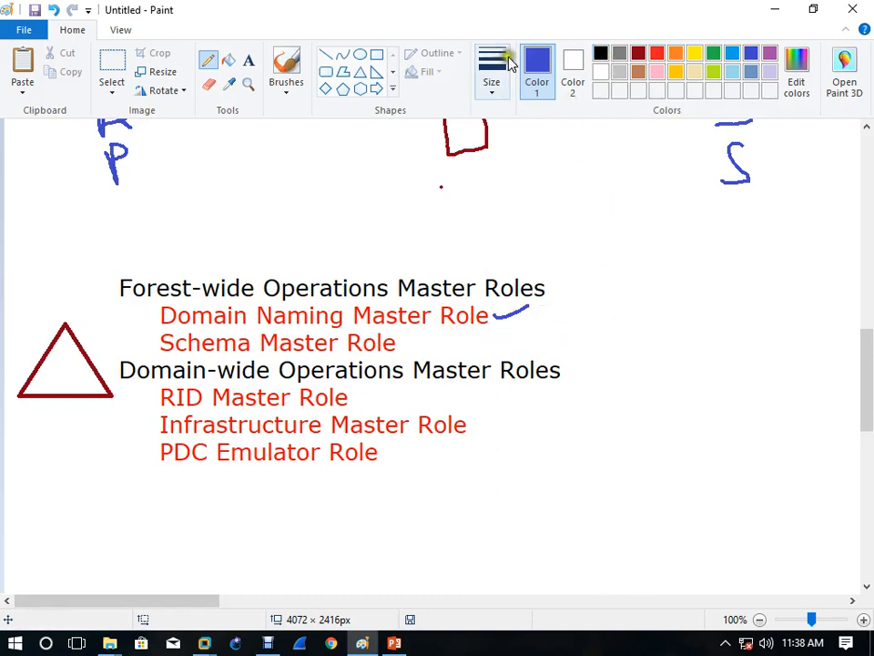
click(361, 70)
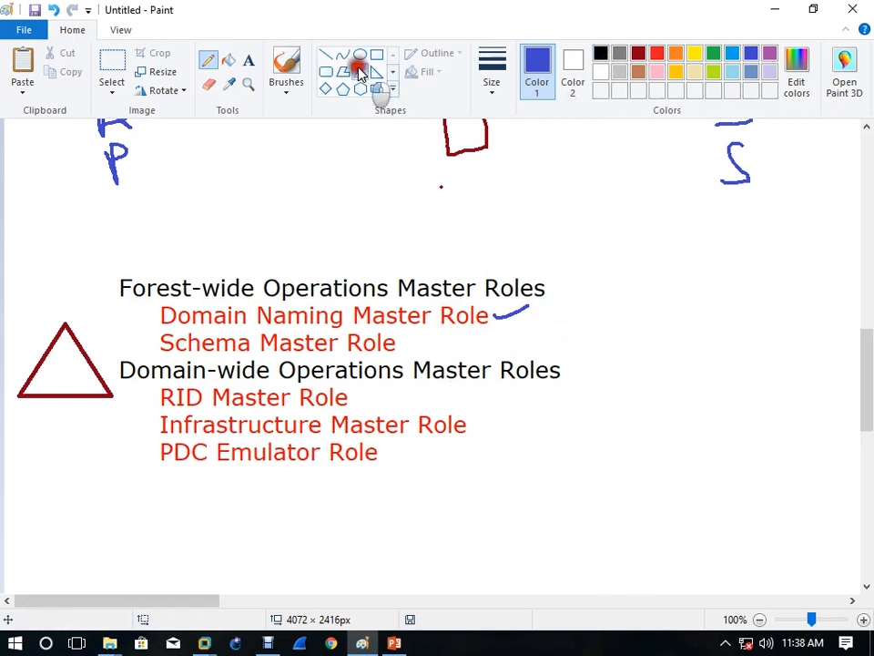
Step: Draw two blue triangles to the right of the role list
drag(594, 234, 654, 292)
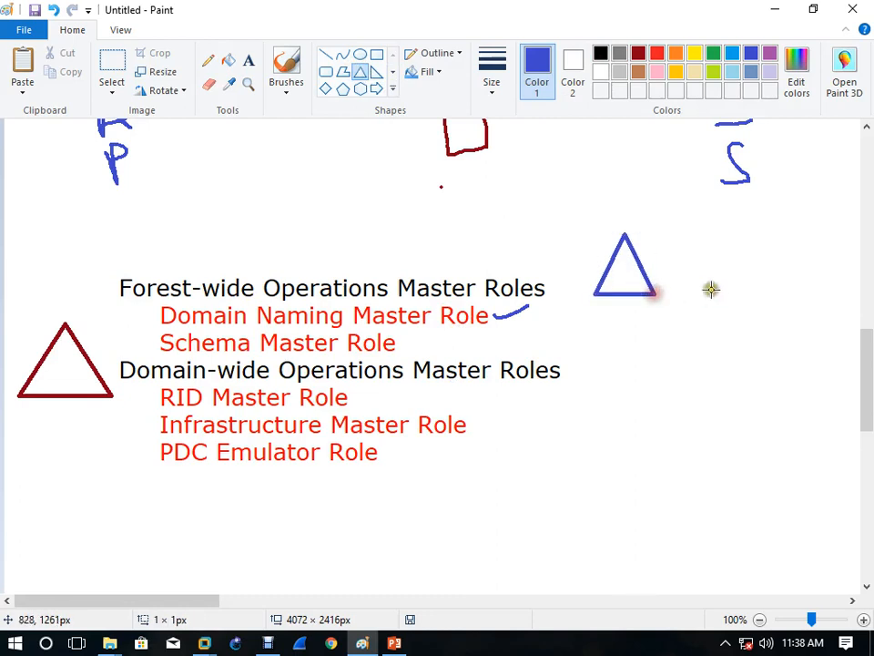
drag(663, 203, 736, 262)
click(726, 340)
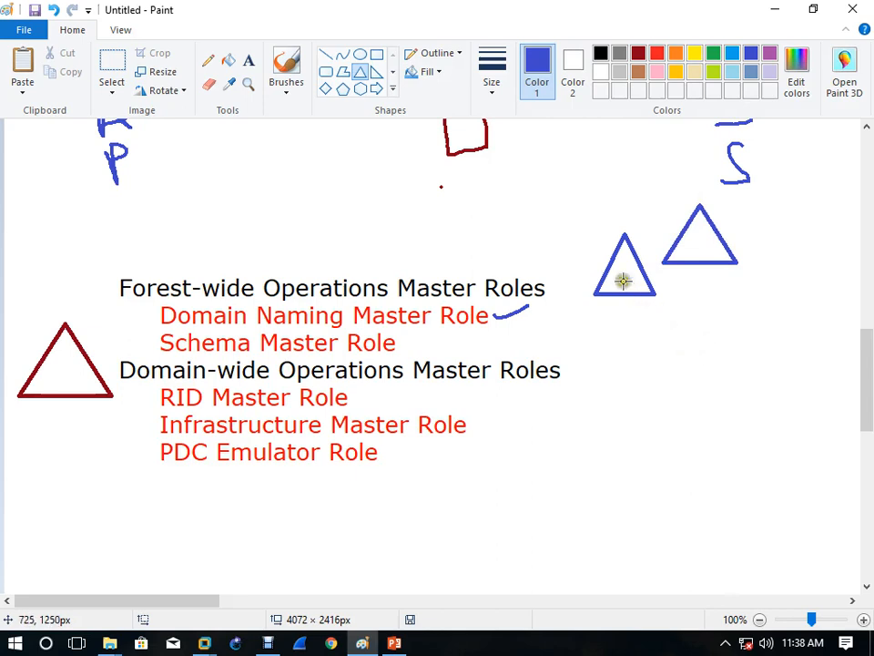
Step: Draw blue lines from Domain Naming Master Role to the triangles and from Schema Master Role
click(208, 62)
mouse_move(493, 315)
mouse_down()
mouse_move(539, 315)
mouse_move(627, 288)
mouse_move(652, 298)
mouse_move(704, 263)
mouse_up()
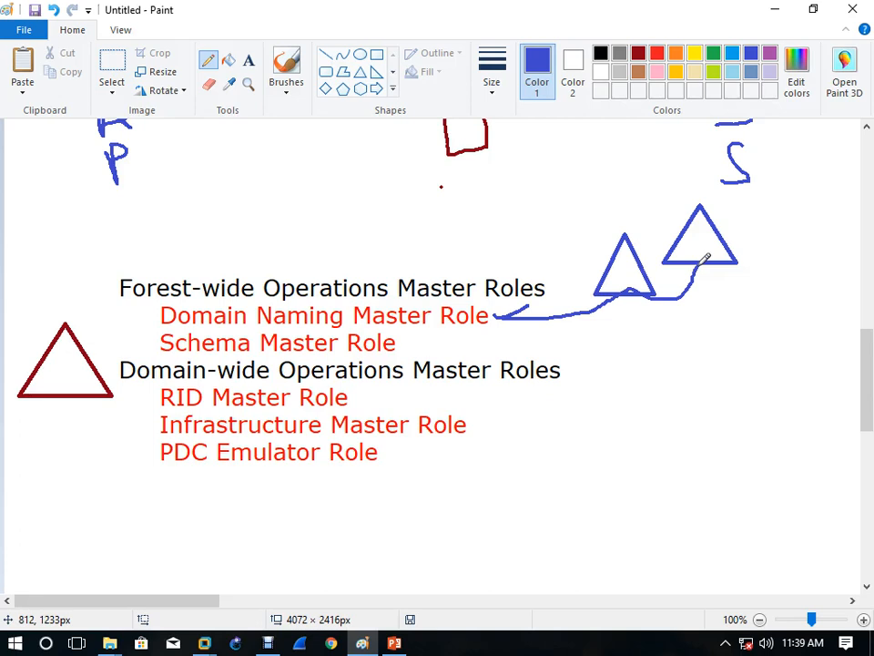
click(741, 366)
click(398, 344)
drag(397, 345, 448, 345)
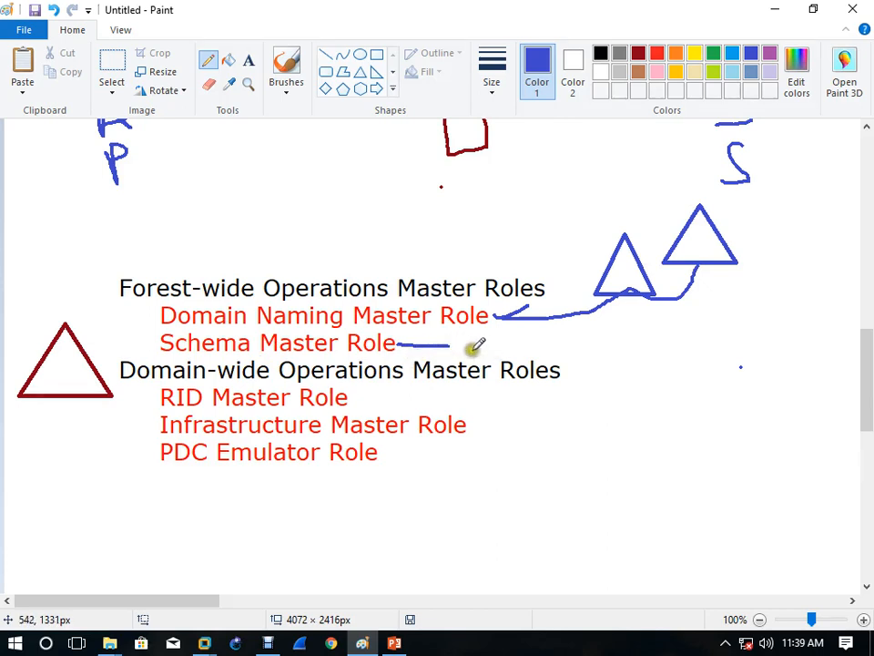
Step: Extend the Schema Master Role line into a blue arrow and tick that role
mouse_move(448, 345)
mouse_down()
mouse_move(627, 332)
mouse_move(615, 324)
mouse_move(620, 349)
mouse_up()
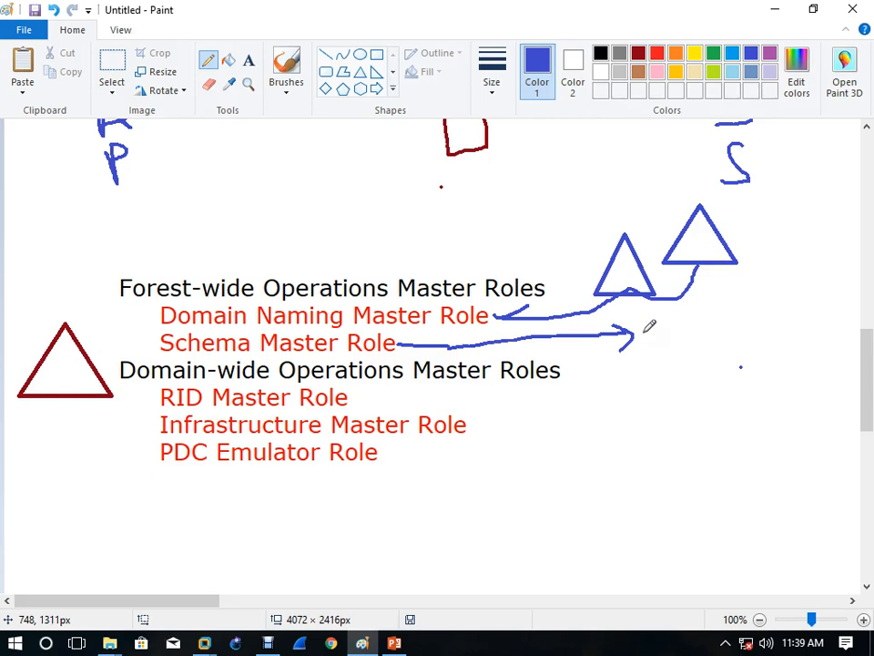
drag(634, 323, 674, 344)
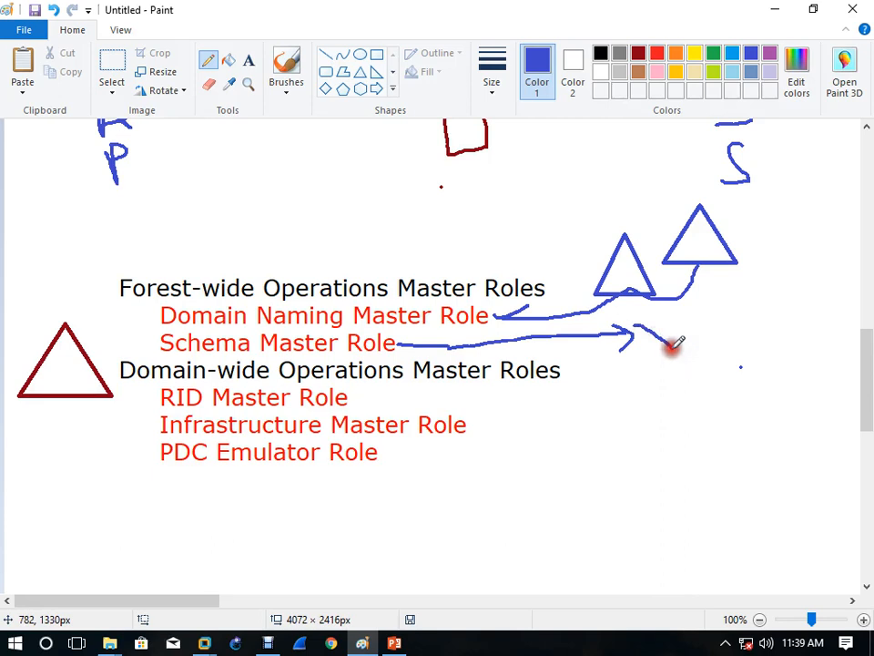
drag(667, 334, 701, 350)
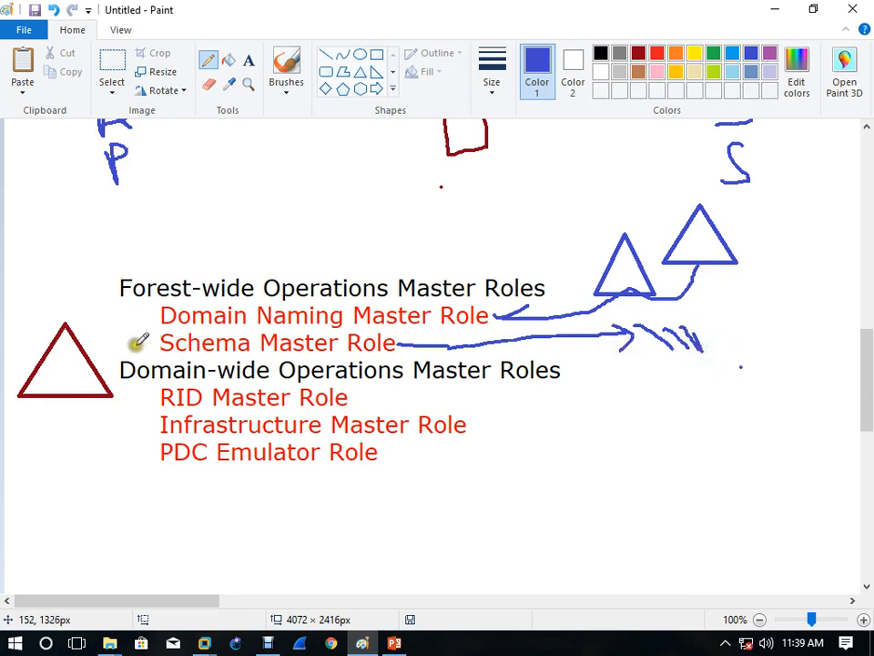
mouse_move(134, 346)
mouse_down()
mouse_move(146, 354)
mouse_move(158, 337)
mouse_up()
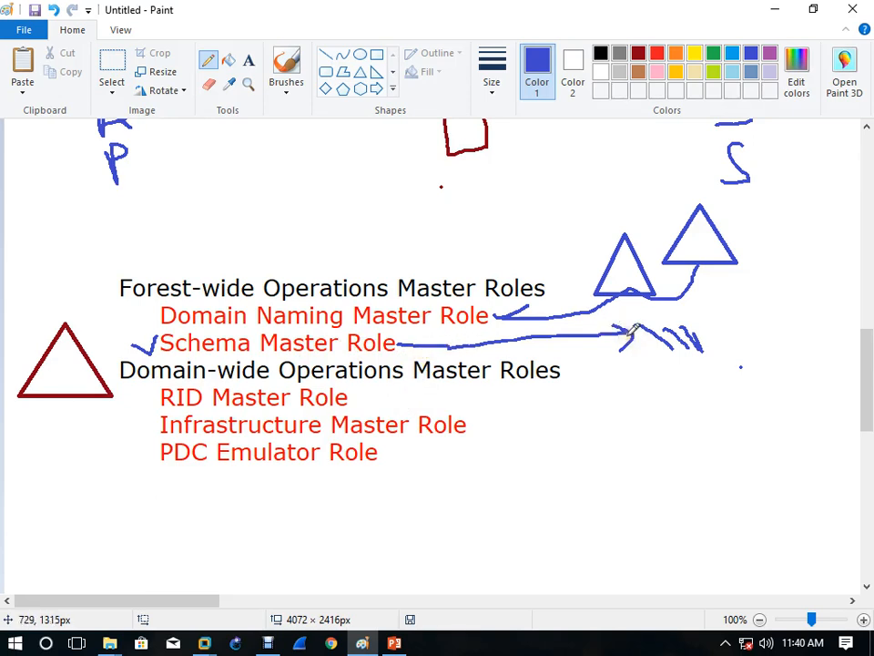
mouse_move(635, 329)
mouse_down()
mouse_move(629, 357)
mouse_move(675, 355)
mouse_up()
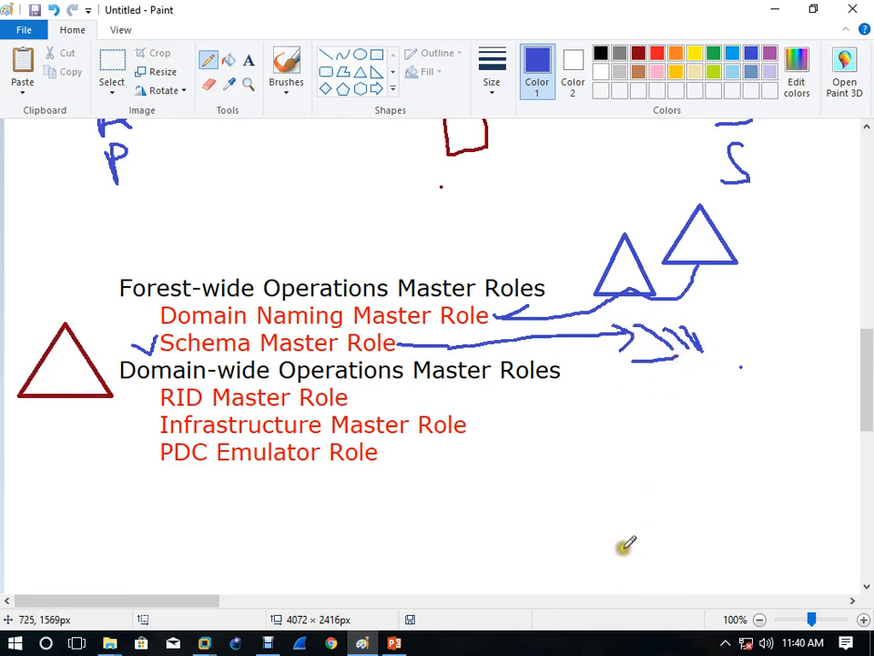
Step: Hand-write SID below the arrow, then bring up the YDC1 virtual machine
mouse_move(644, 394)
mouse_down()
mouse_move(620, 401)
mouse_move(634, 432)
mouse_move(600, 437)
mouse_move(662, 451)
mouse_up()
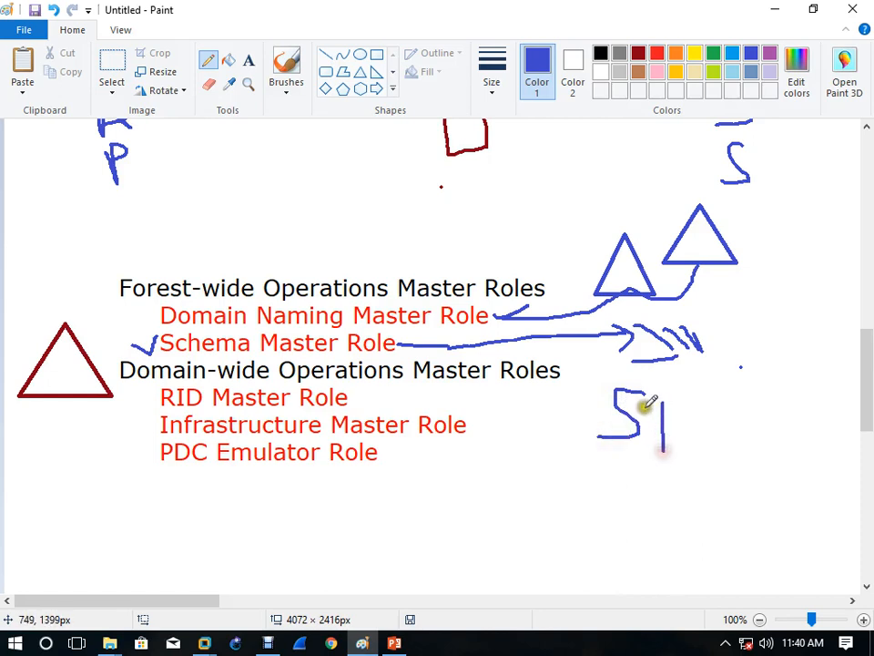
drag(644, 405, 680, 398)
drag(648, 453, 701, 453)
mouse_move(699, 403)
mouse_down()
mouse_move(702, 448)
mouse_move(735, 403)
mouse_move(707, 445)
mouse_up()
click(630, 518)
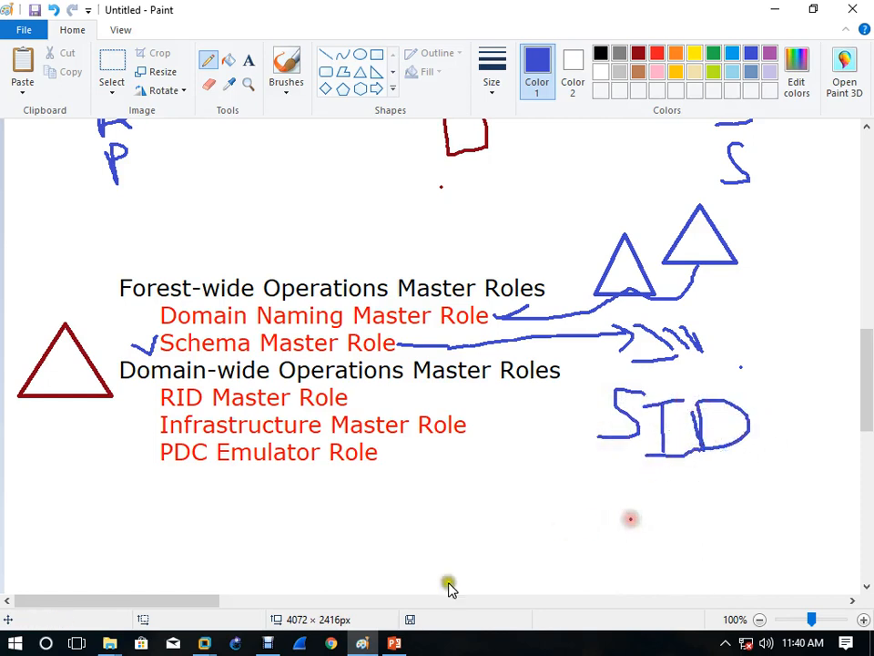
mouse_move(204, 643)
click(152, 543)
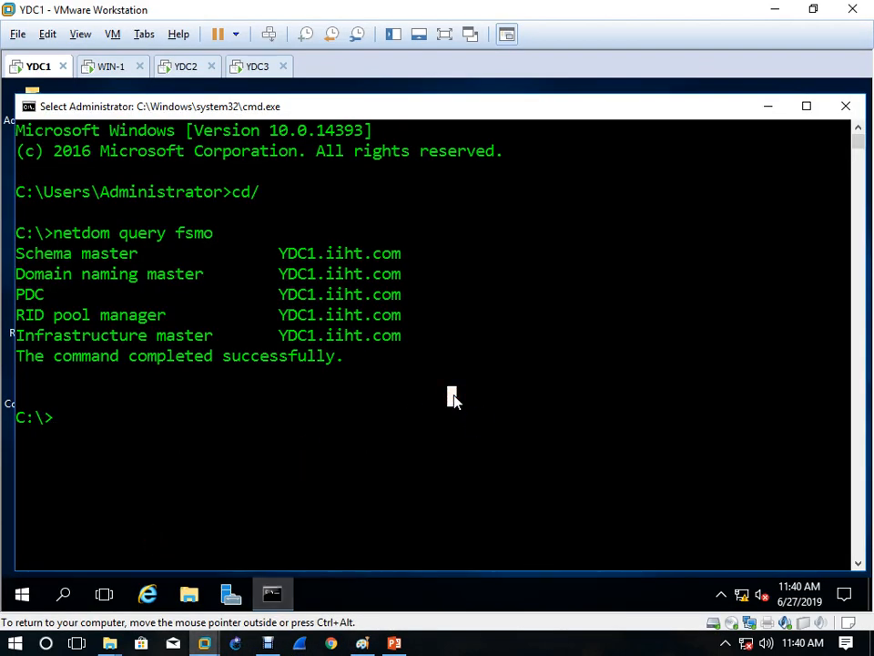
Step: Run whoami /all on YDC1 and highlight the administrator's user name, SID and SID heading
text(whoami.a;;)
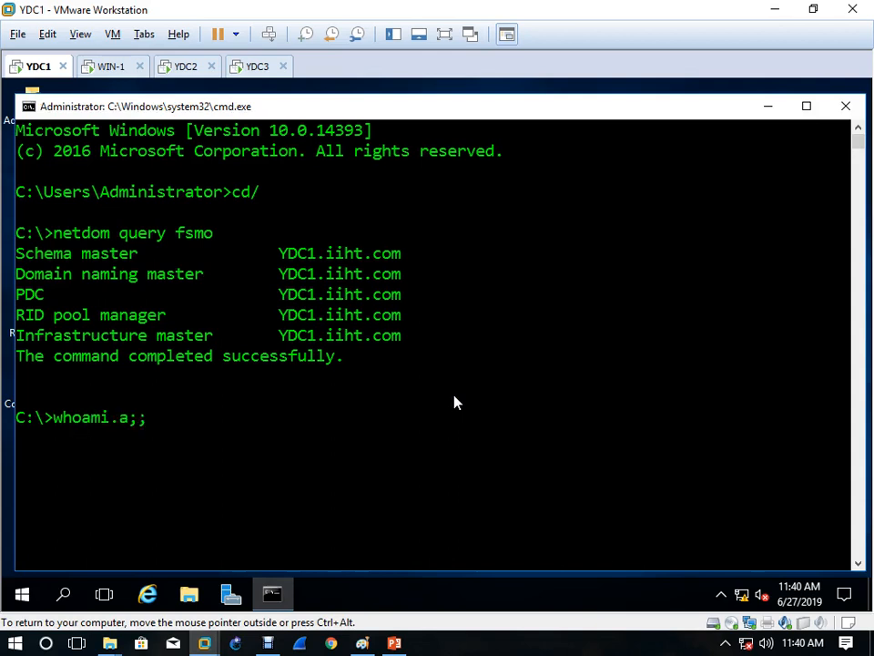
key(BackSpace)
key(BackSpace)
key(Return)
scroll(414, 394, up, 15)
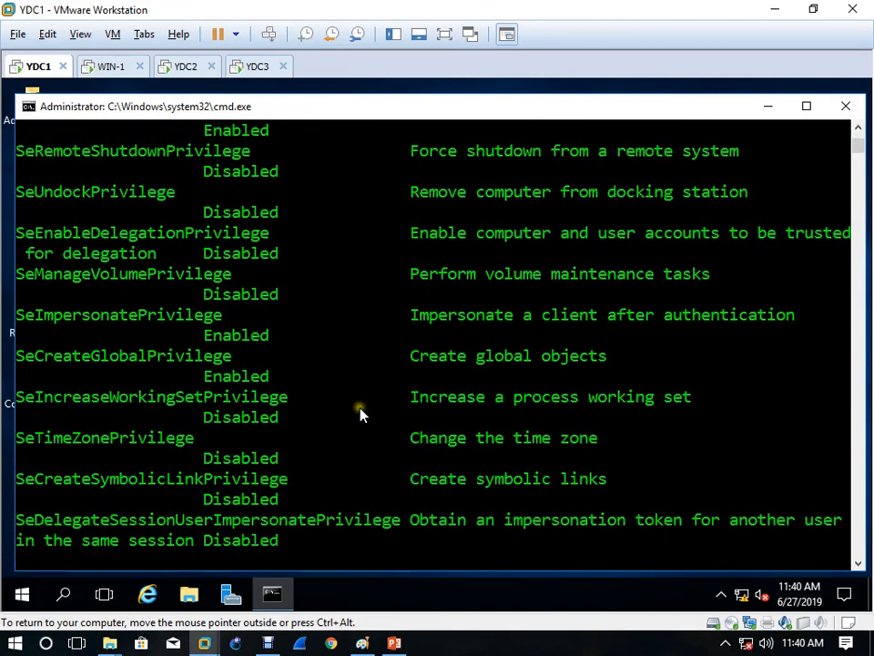
scroll(333, 412, up, 15)
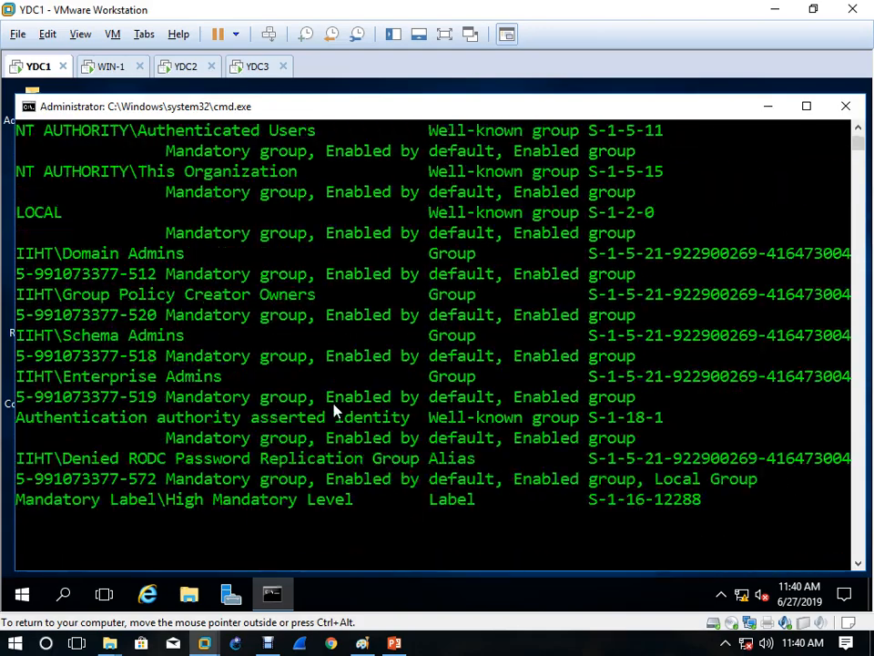
scroll(334, 410, up, 2)
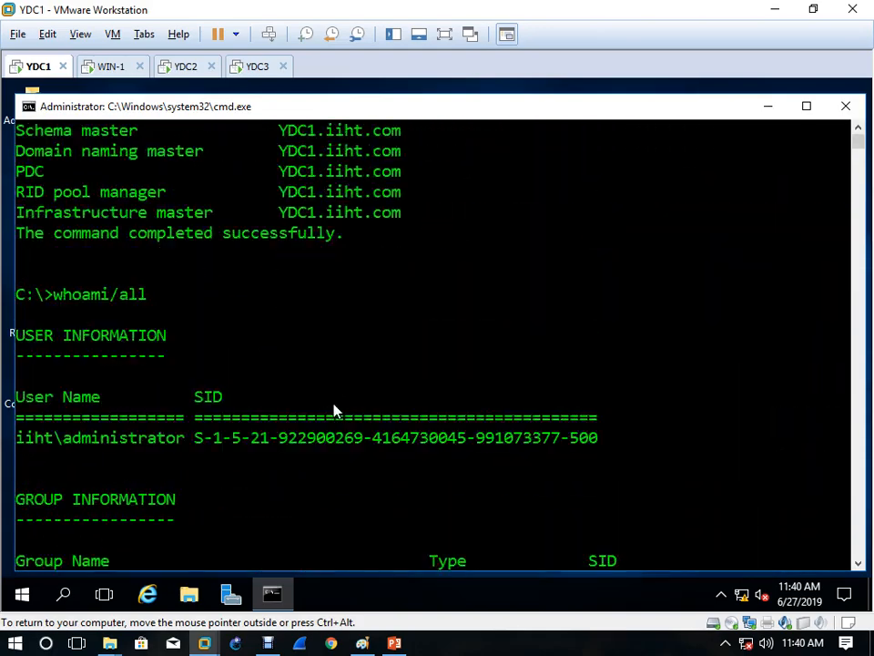
scroll(92, 386, down, 1)
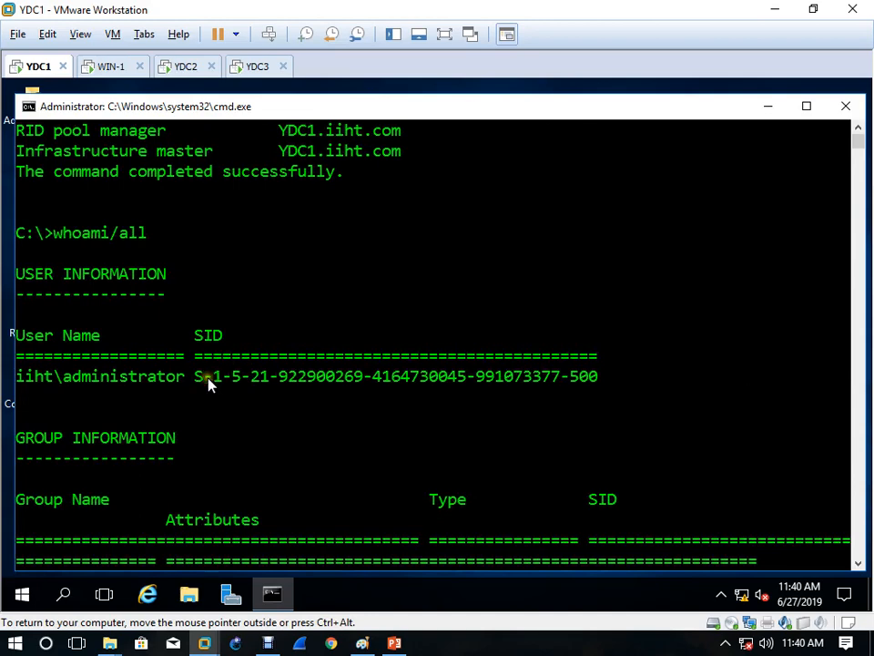
drag(197, 376, 609, 379)
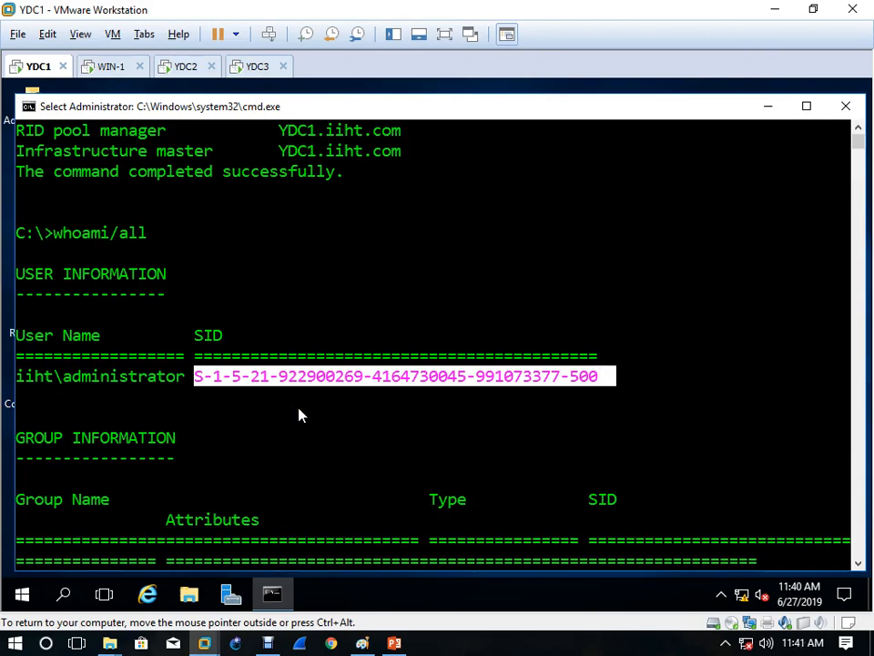
drag(64, 376, 178, 383)
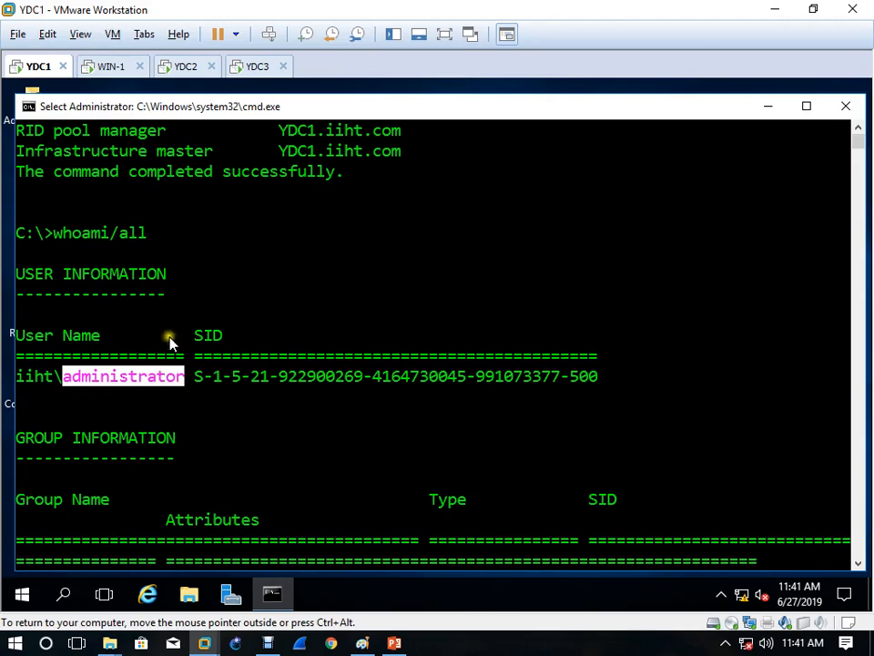
drag(166, 336, 233, 342)
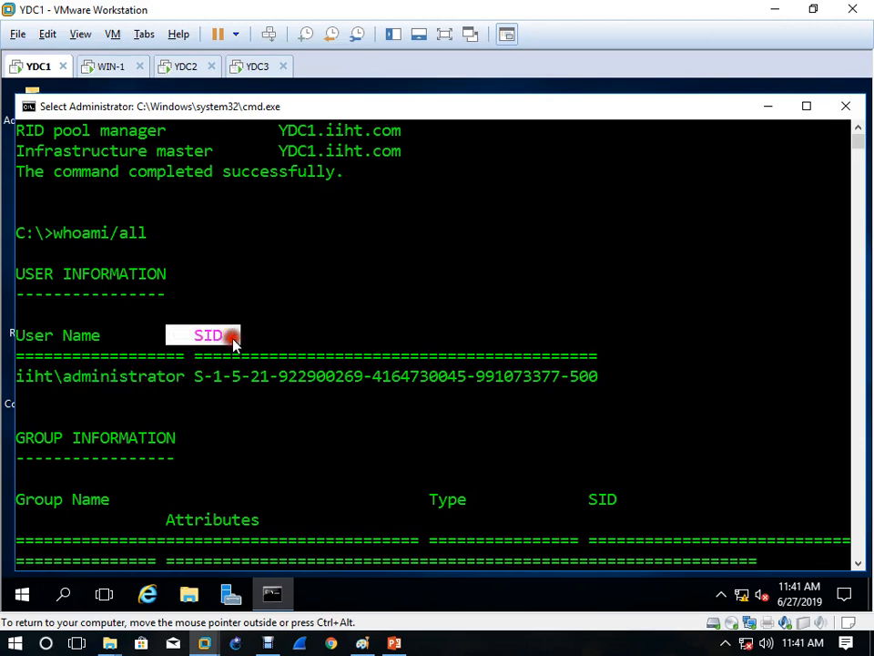
Step: Back in Paint, link RID and Schema Master Role to SID, underline SID, and sketch a stick figure
click(362, 644)
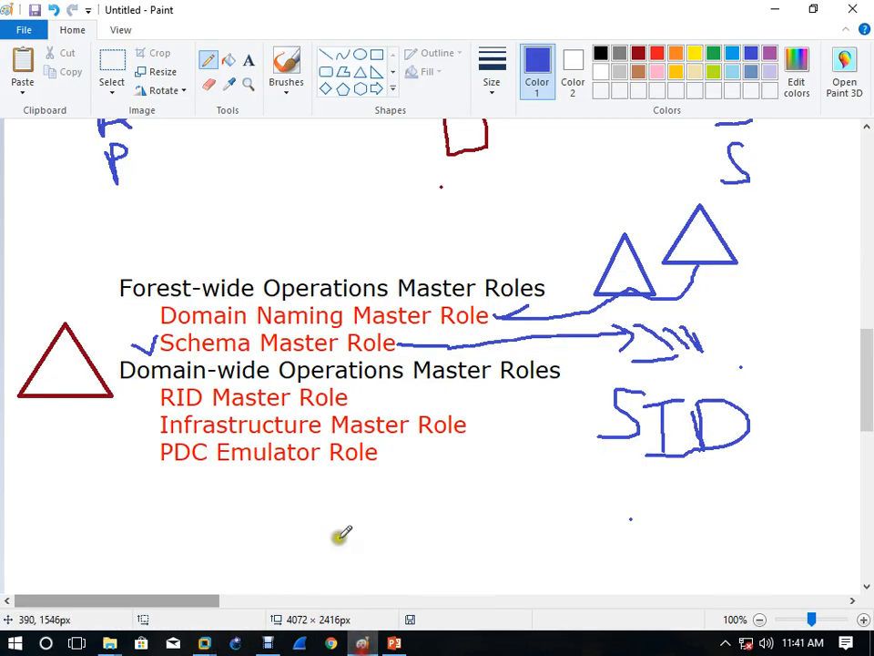
drag(350, 402, 536, 398)
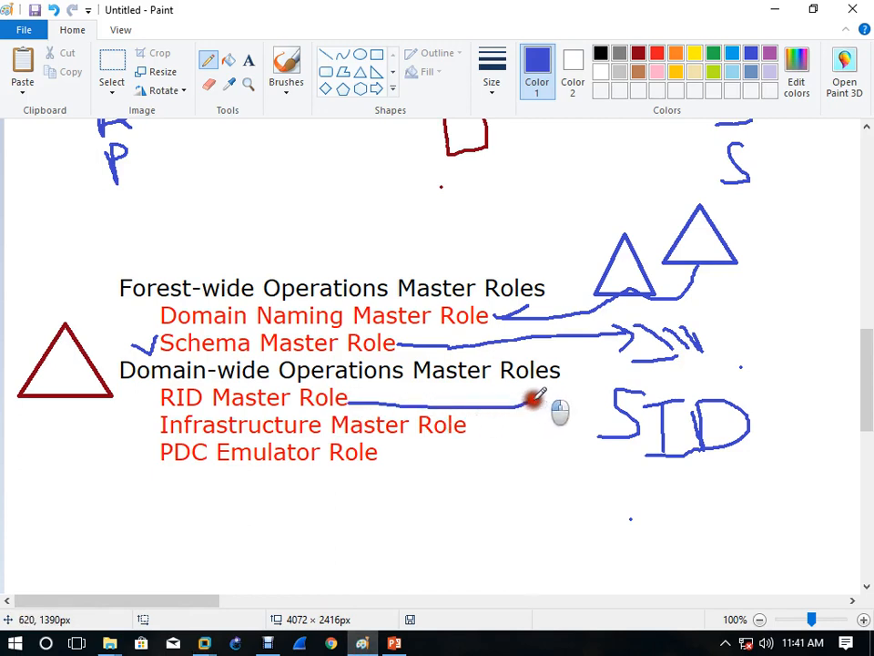
mouse_move(406, 344)
mouse_down()
mouse_move(575, 362)
mouse_move(534, 401)
mouse_move(341, 402)
mouse_up()
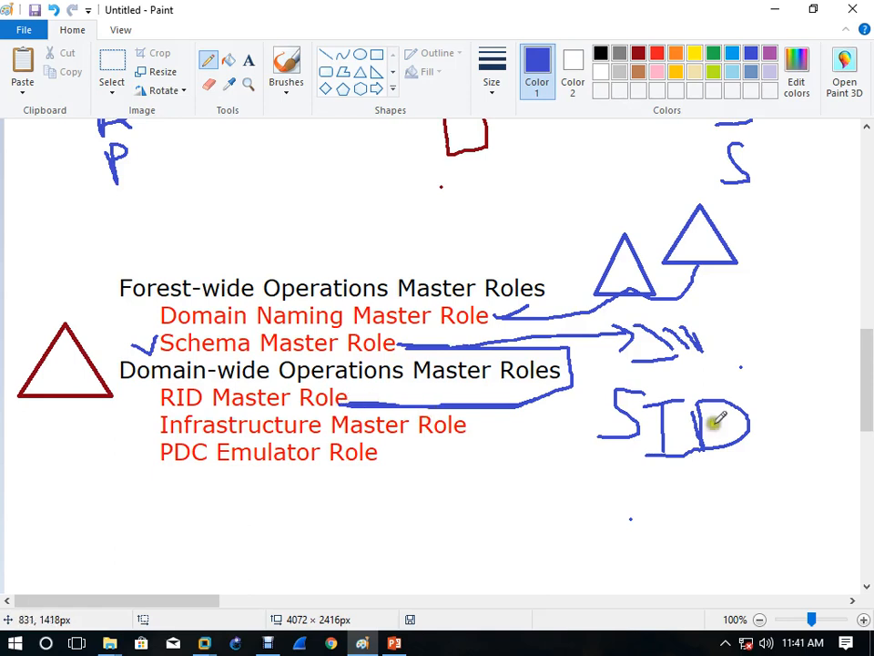
drag(608, 469, 746, 474)
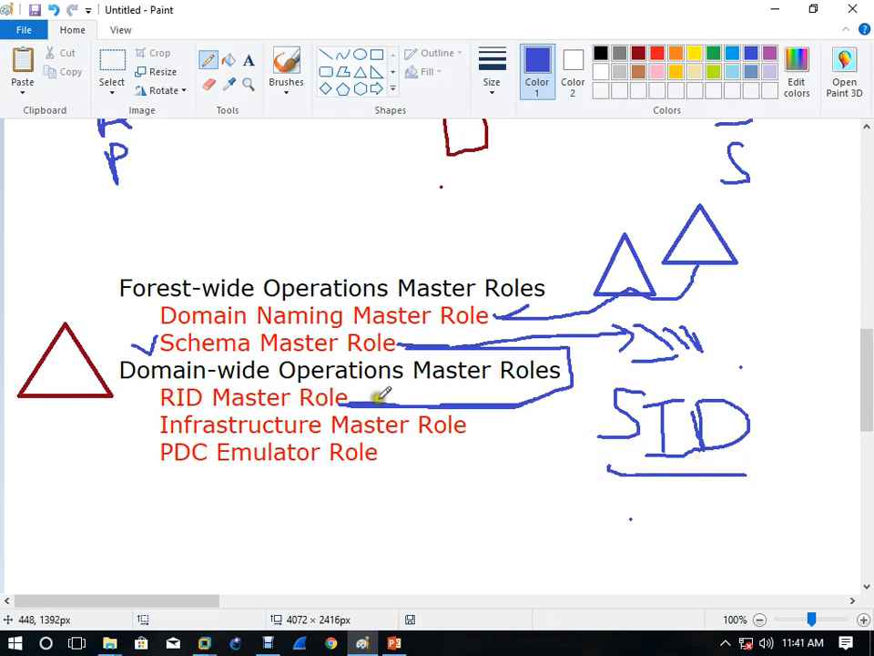
mouse_move(654, 410)
mouse_down()
mouse_move(645, 380)
mouse_move(540, 305)
mouse_move(391, 343)
mouse_up()
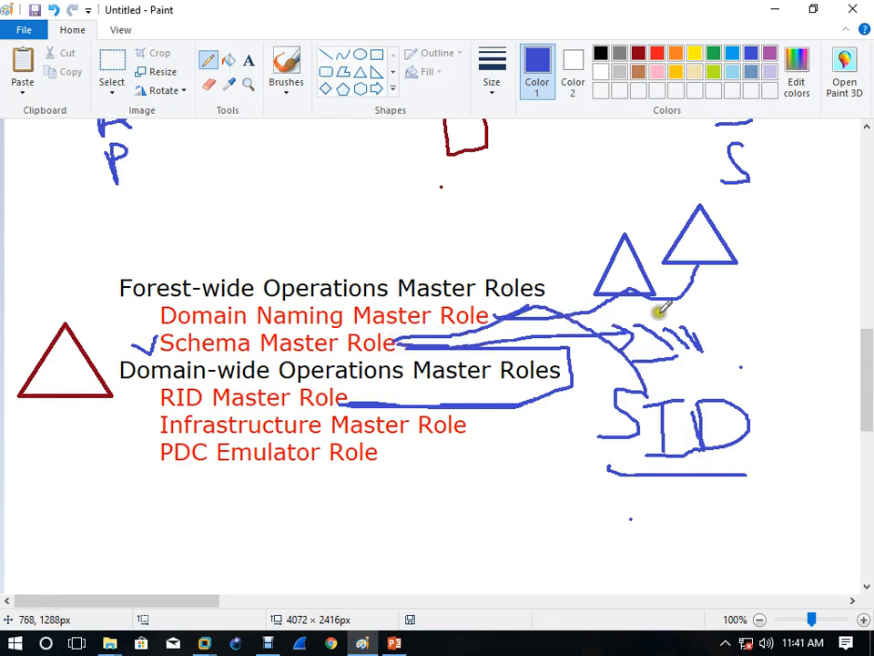
mouse_move(747, 294)
mouse_down()
mouse_move(751, 332)
mouse_move(773, 349)
mouse_up()
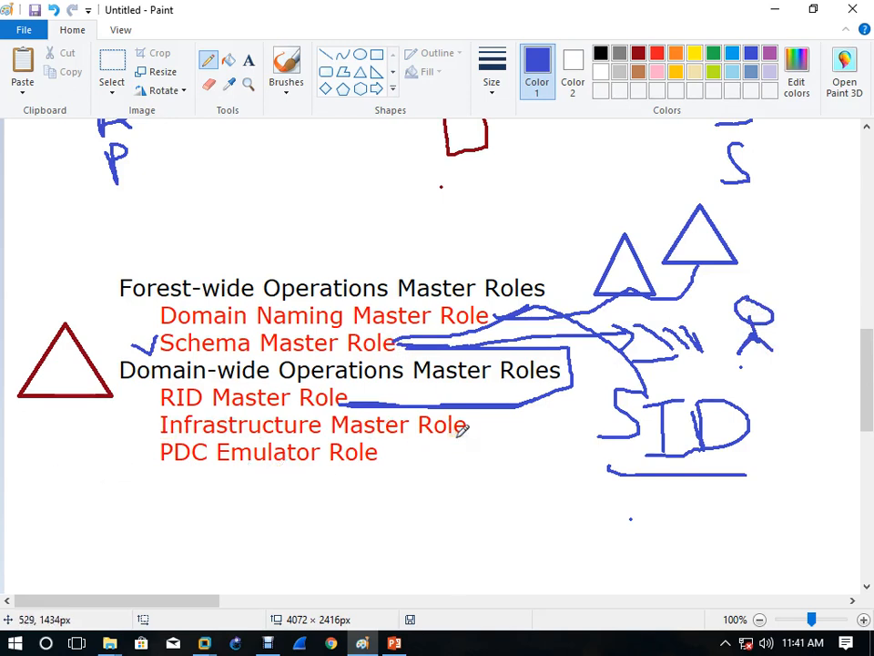
Step: Draw a large triangle under PDC Emulator Role with two smaller triangles beneath it
click(358, 75)
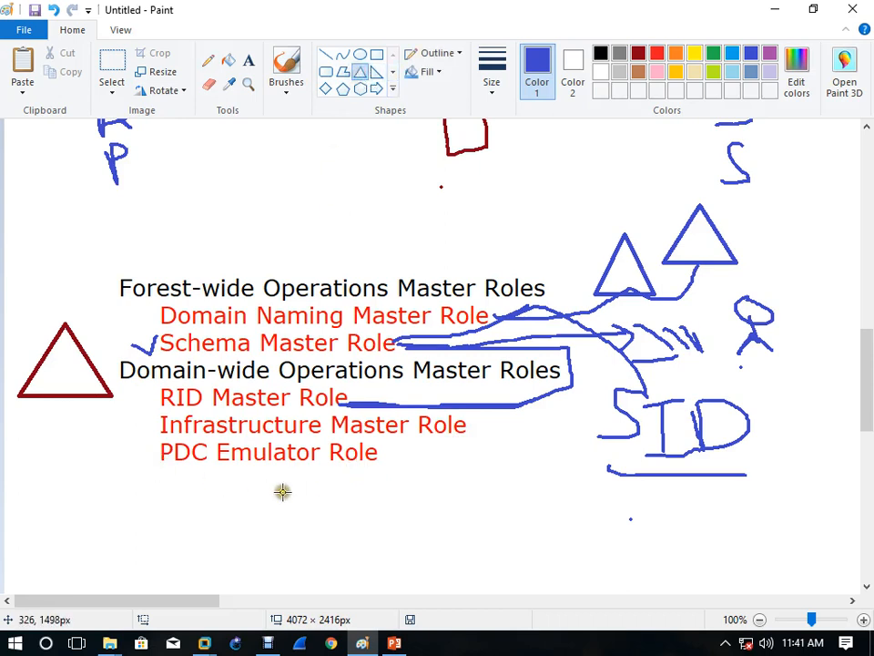
drag(308, 492, 442, 537)
click(507, 528)
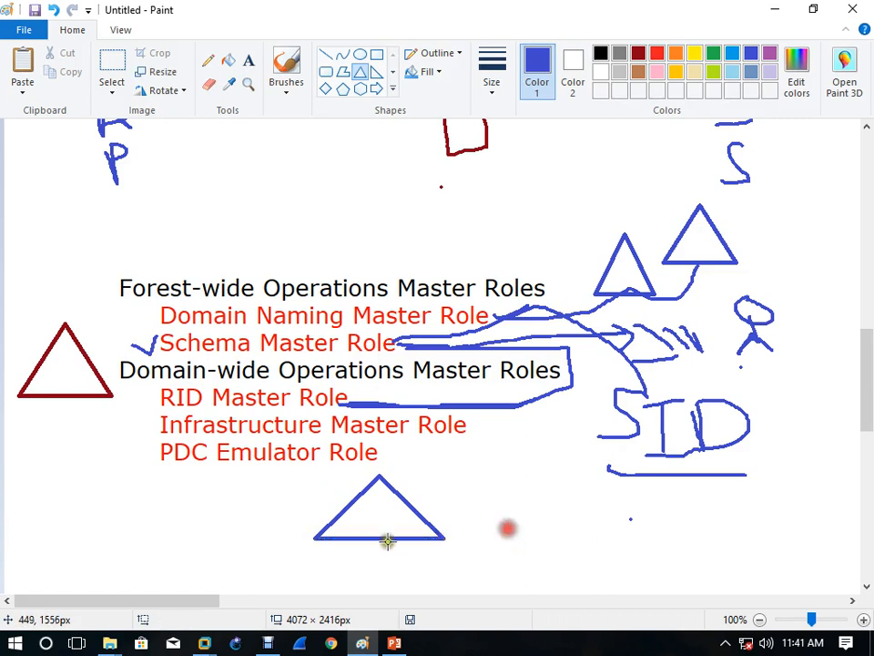
drag(299, 551, 453, 576)
click(527, 562)
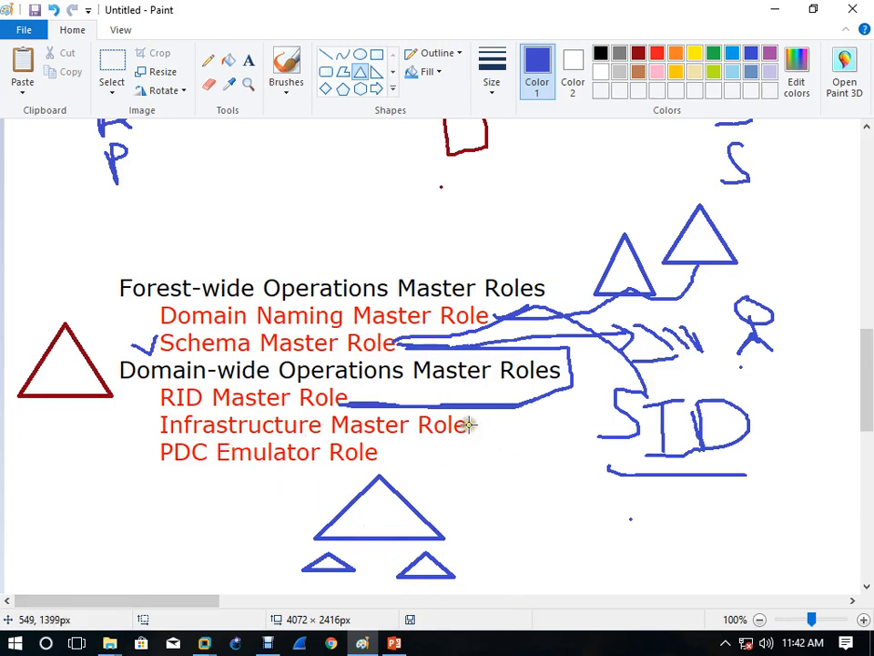
Step: Draw a small circled box and link the upper triangle and red triangle to it
click(208, 60)
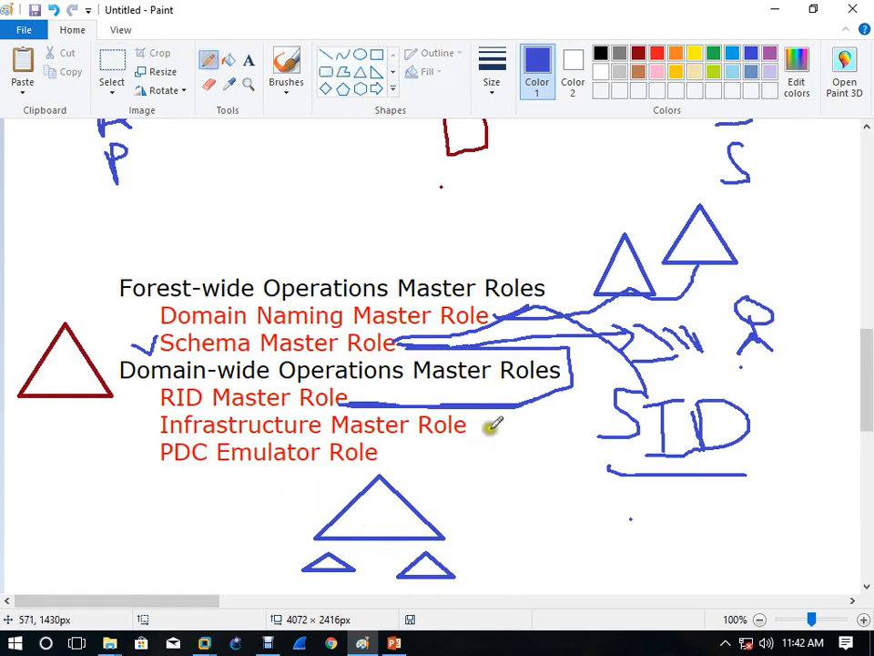
drag(468, 424, 518, 427)
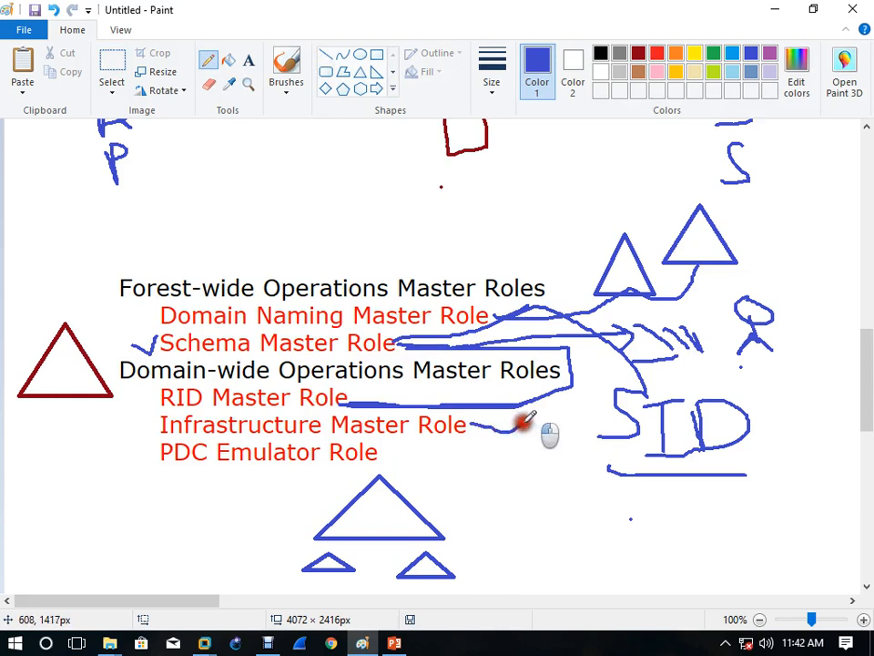
drag(168, 469, 216, 470)
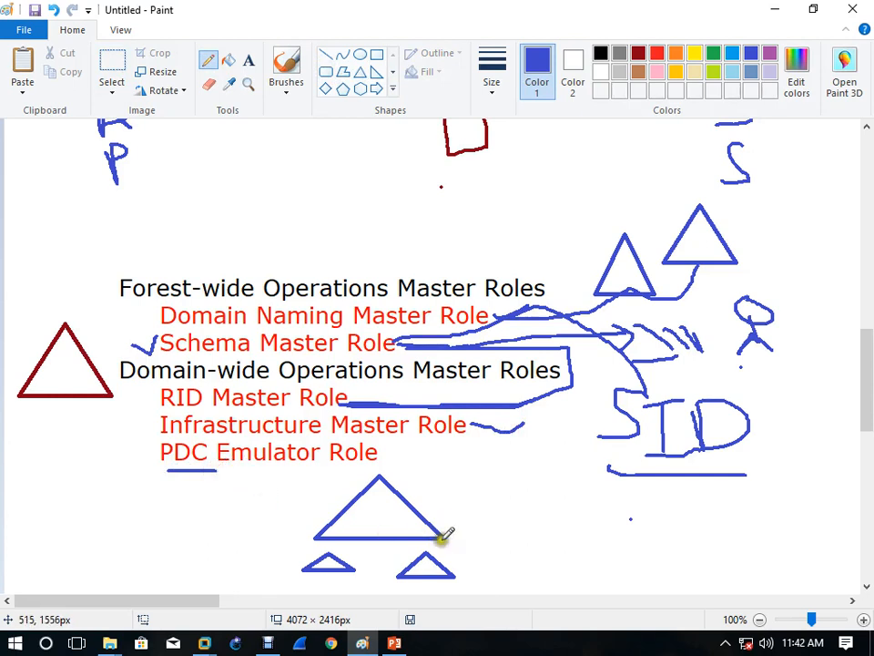
click(524, 566)
mouse_move(597, 539)
mouse_down()
mouse_move(600, 513)
mouse_move(620, 507)
mouse_move(659, 539)
mouse_move(632, 531)
mouse_move(625, 555)
mouse_up()
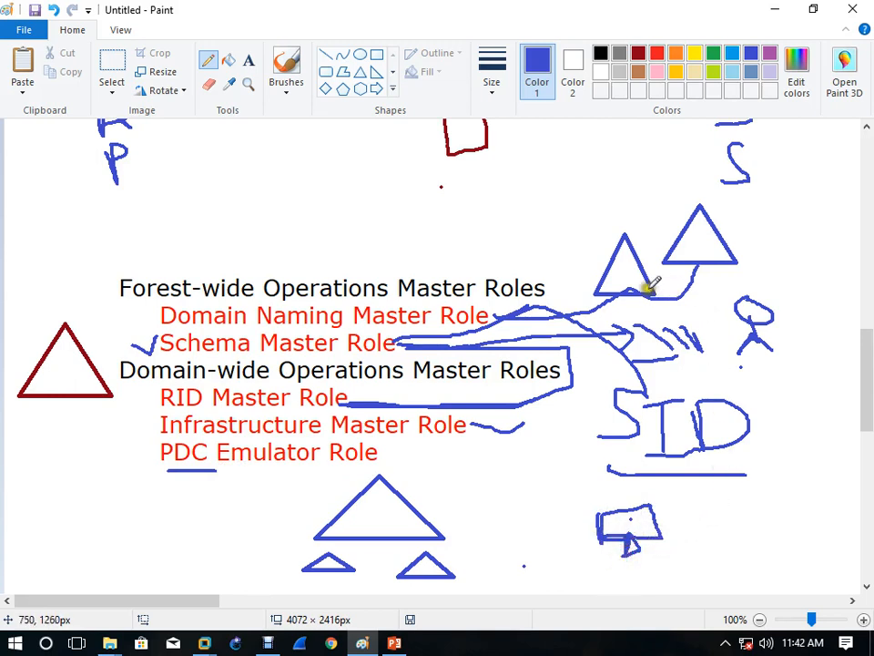
drag(628, 294, 615, 510)
mouse_move(85, 399)
mouse_down()
mouse_move(215, 558)
mouse_move(367, 575)
mouse_move(658, 537)
mouse_move(574, 526)
mouse_move(659, 569)
mouse_move(670, 506)
mouse_up()
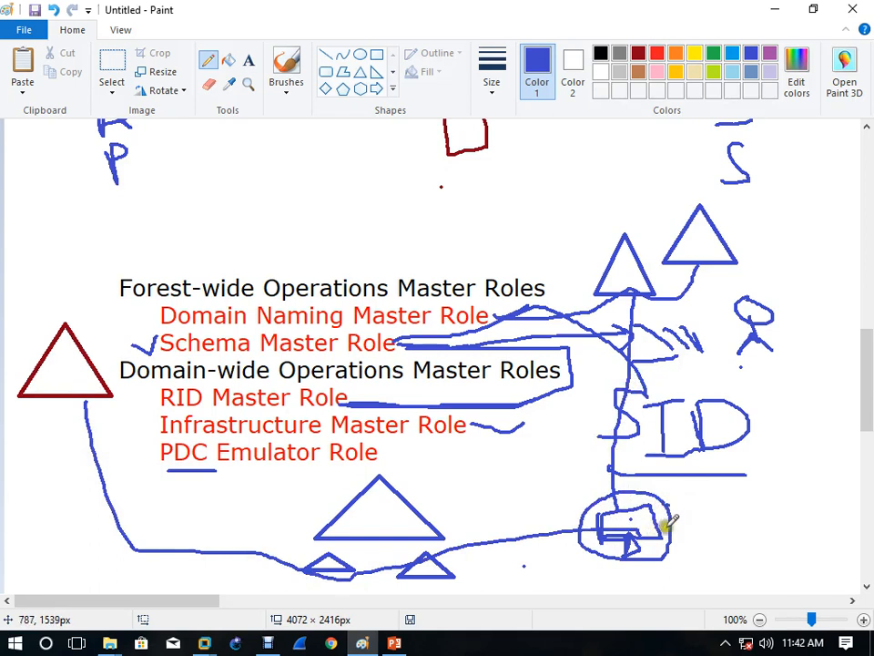
drag(686, 525, 714, 506)
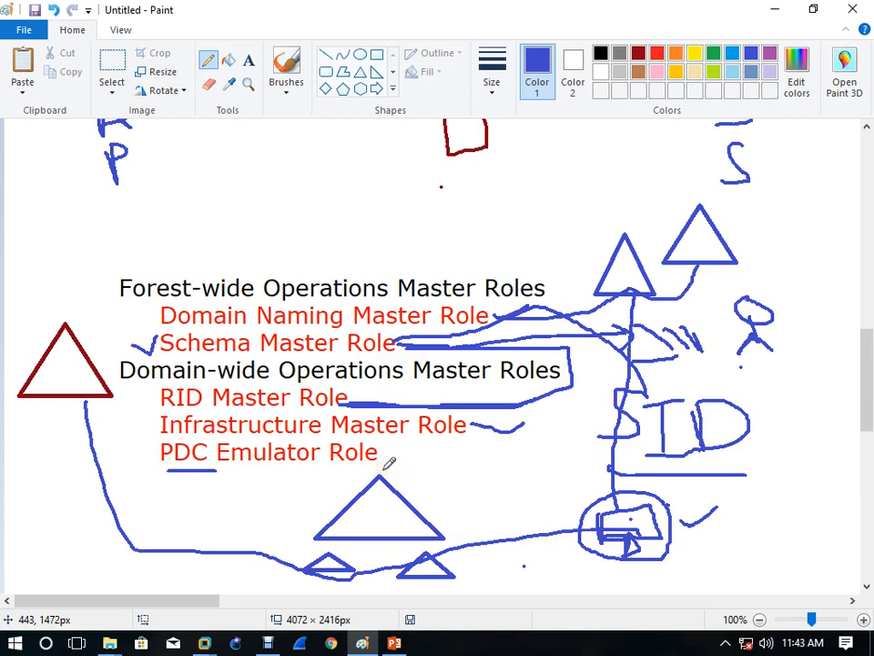
Step: Link the box to PDC, underline PDC Emulator Role, write NTP, and circle the red triangle
drag(596, 525, 377, 453)
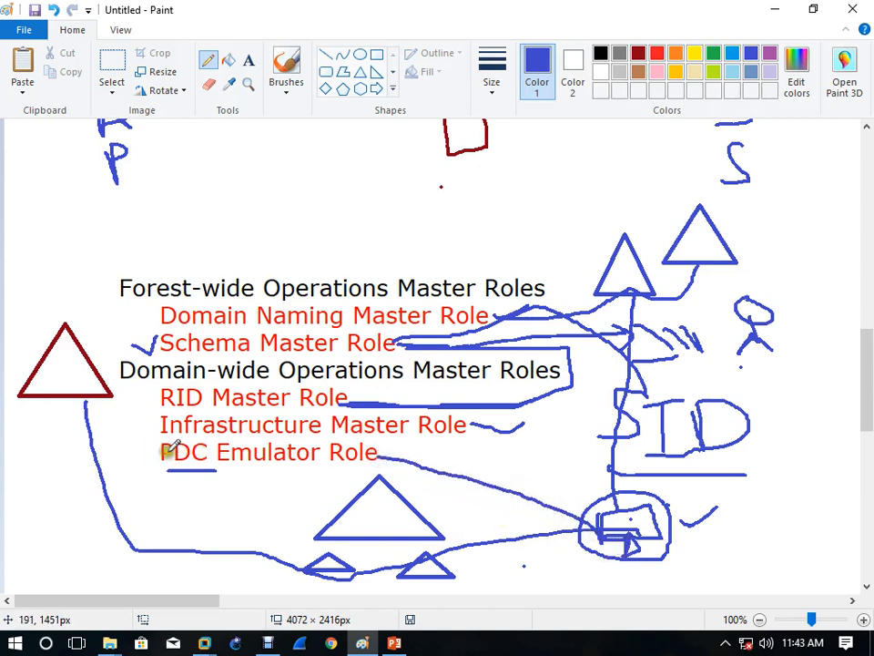
mouse_move(167, 448)
mouse_down()
mouse_move(153, 451)
mouse_move(102, 385)
mouse_up()
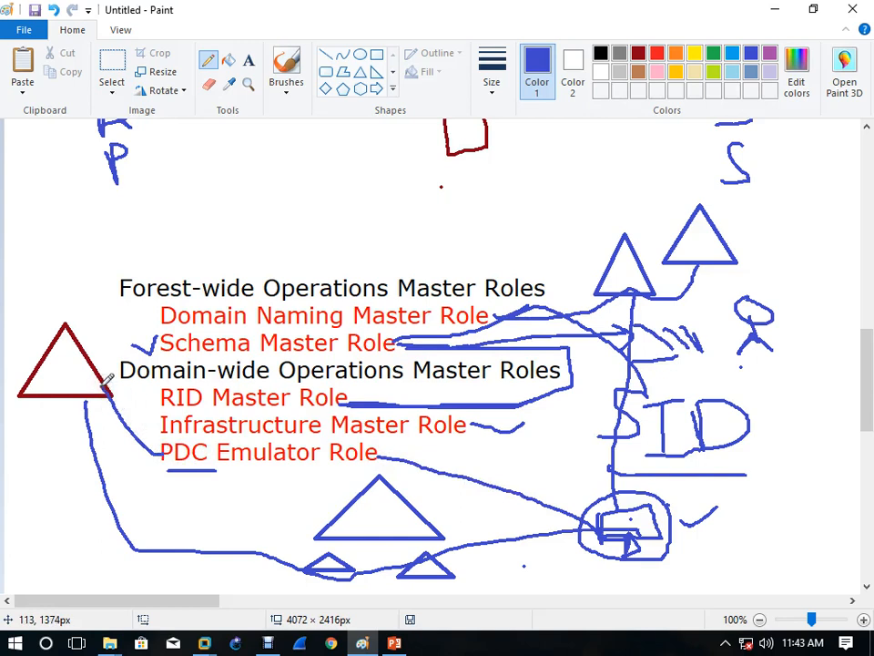
click(118, 444)
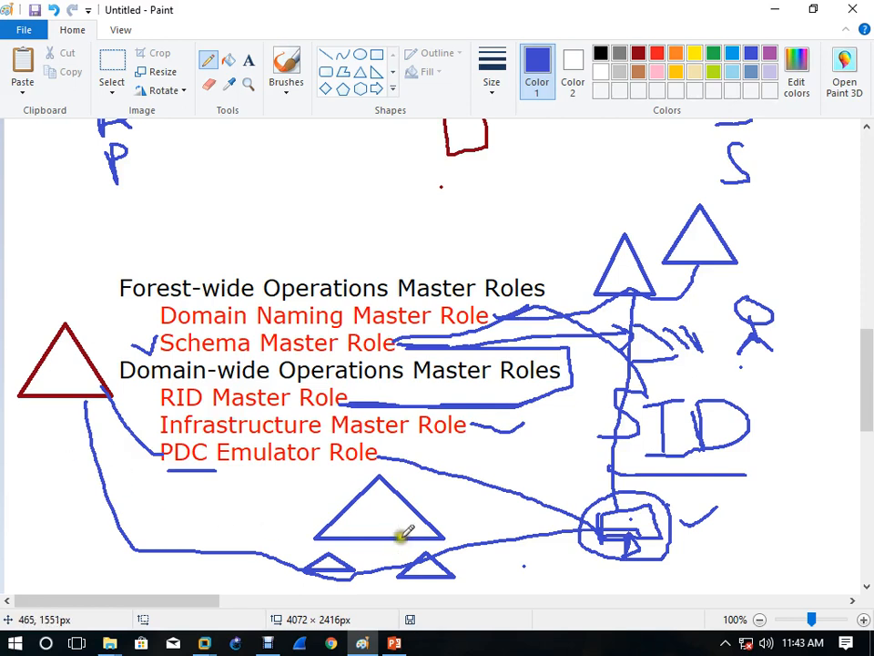
drag(203, 467, 364, 469)
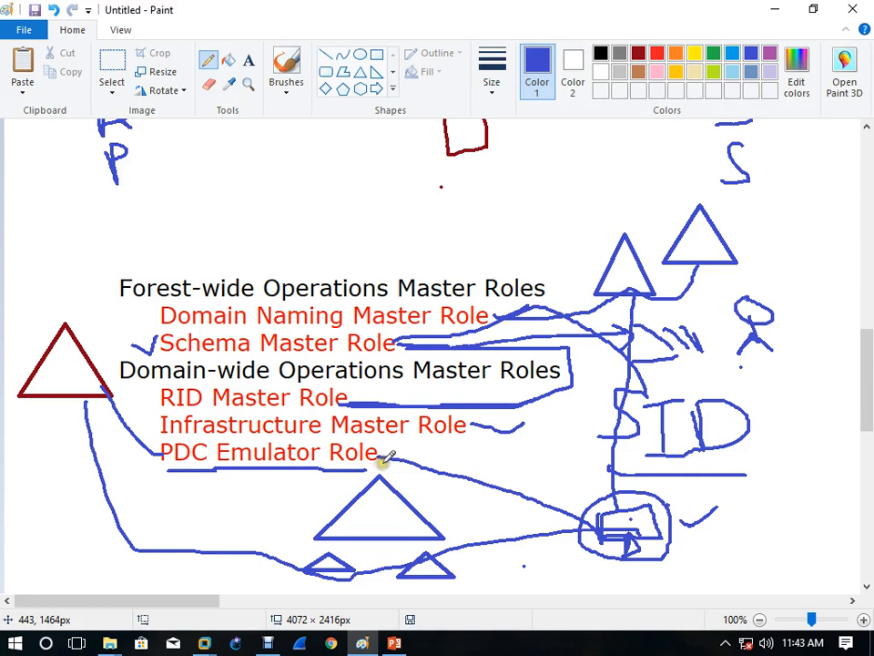
mouse_move(386, 464)
mouse_down()
mouse_move(382, 451)
mouse_move(421, 462)
mouse_move(424, 481)
mouse_move(444, 490)
mouse_move(453, 465)
mouse_move(473, 468)
mouse_move(460, 465)
mouse_move(512, 448)
mouse_move(513, 521)
mouse_move(529, 459)
mouse_move(504, 471)
mouse_up()
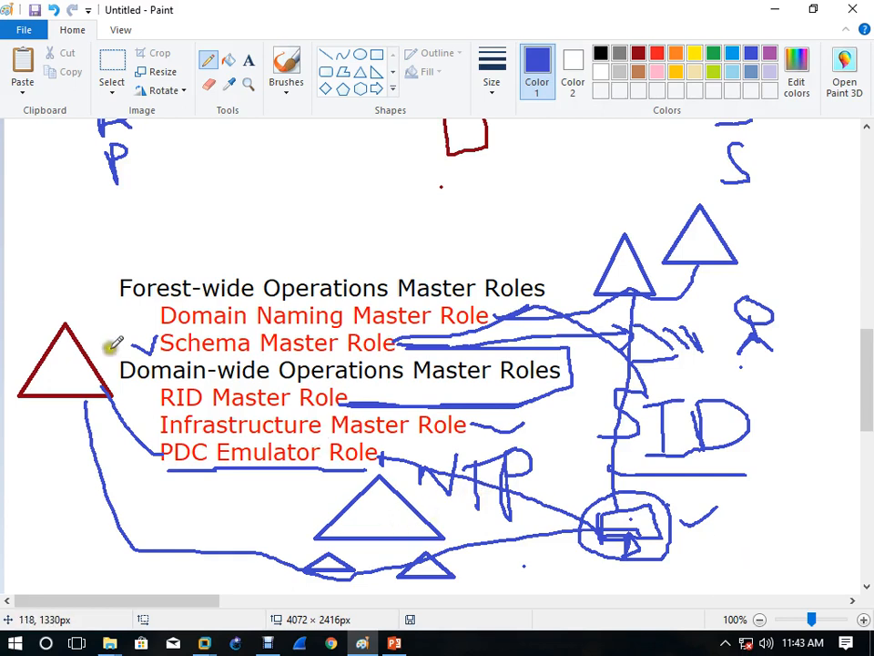
mouse_move(49, 316)
mouse_down()
mouse_move(16, 346)
mouse_move(70, 432)
mouse_move(89, 325)
mouse_move(52, 321)
mouse_up()
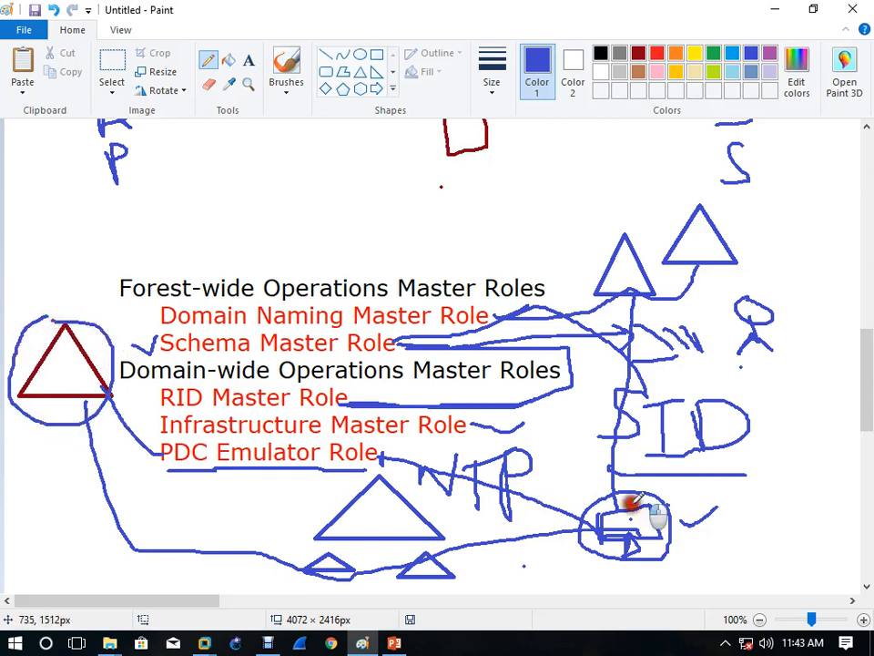
drag(671, 533, 739, 471)
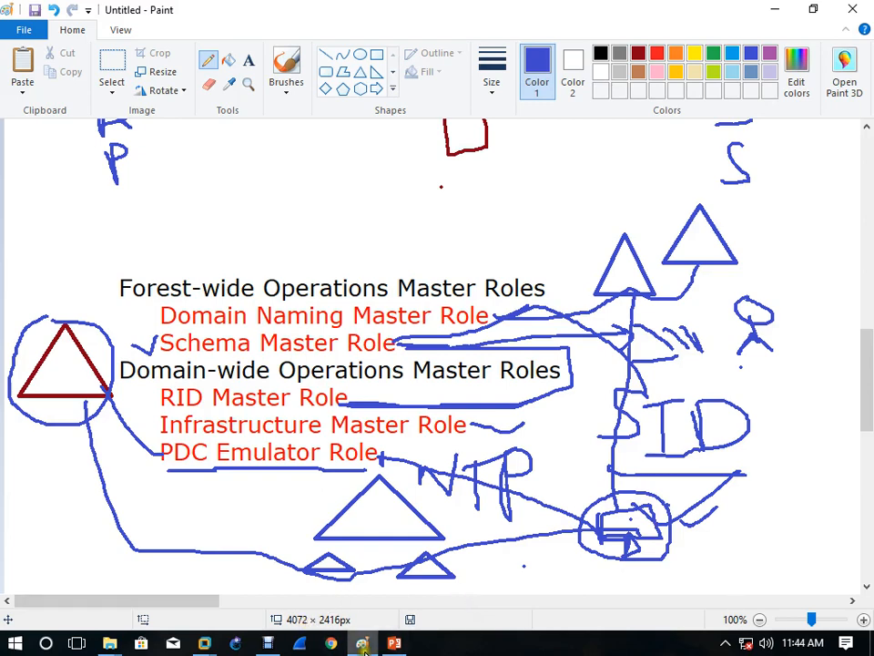
Step: Divide the DC triangle with three horizontal lines, cross out its top, and mark the ADC triangle's apex
scroll(407, 385, up, 3)
scroll(407, 386, down, 1)
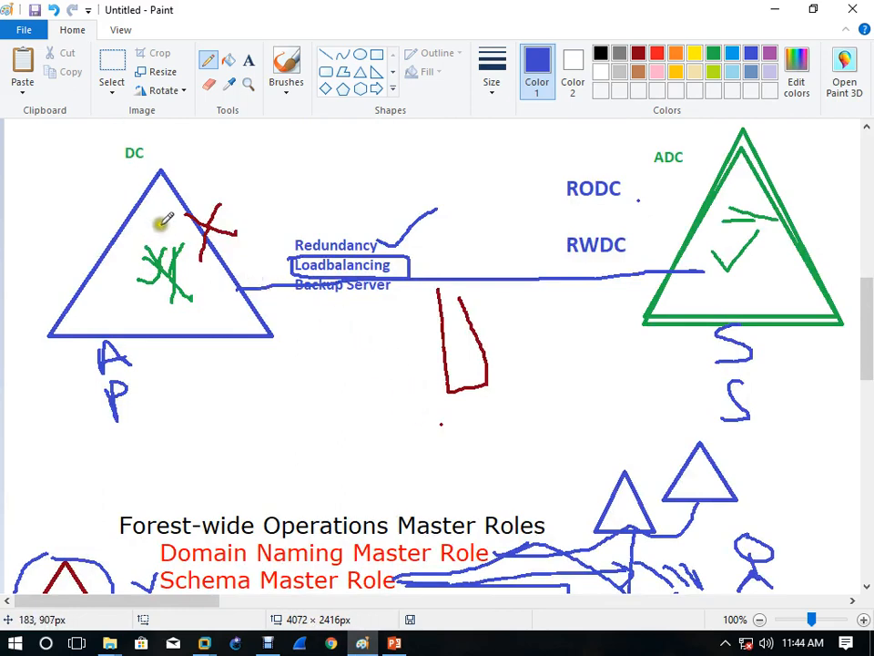
drag(136, 205, 187, 209)
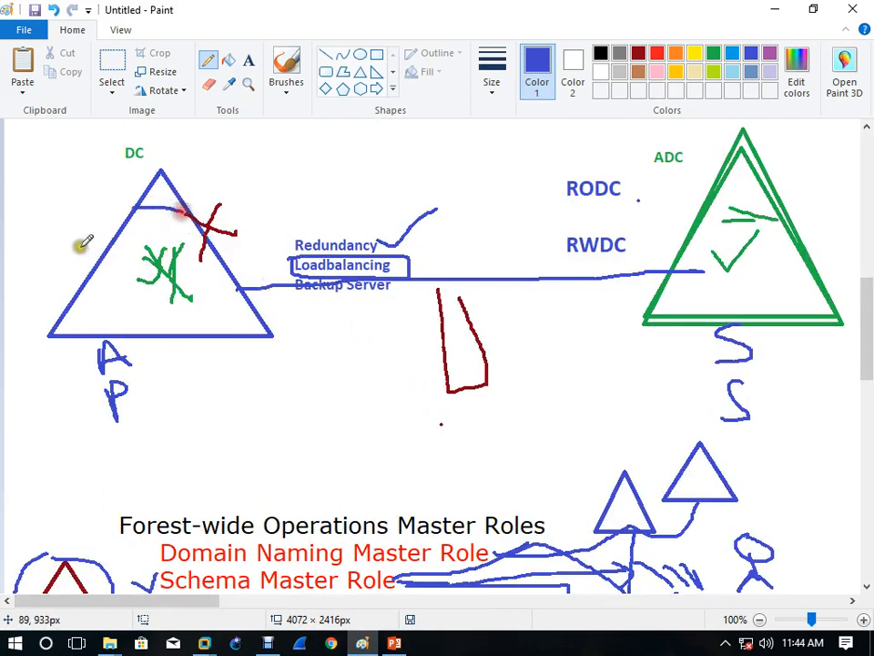
drag(119, 246, 211, 246)
drag(95, 288, 230, 287)
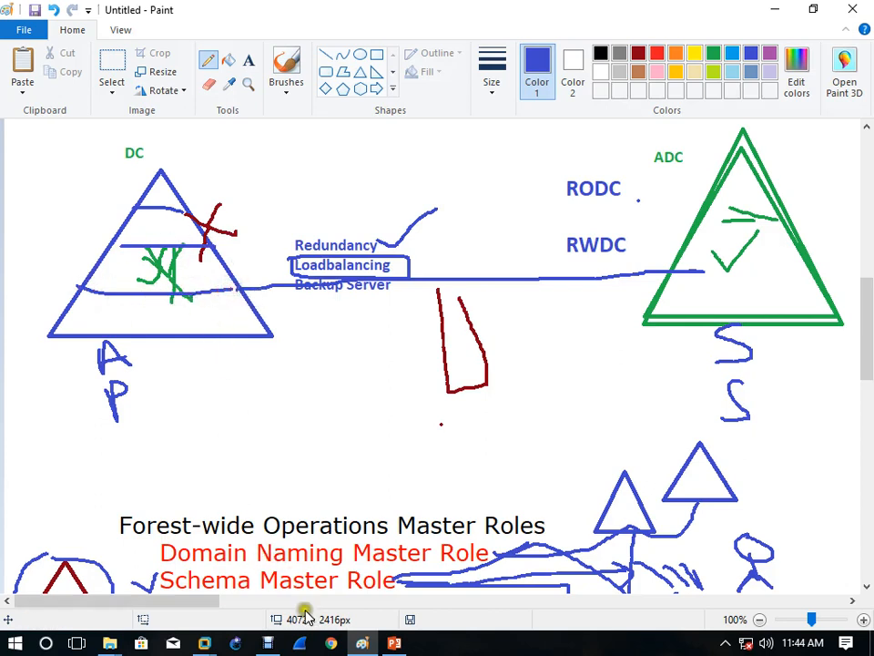
mouse_move(211, 174)
mouse_down()
mouse_move(181, 217)
mouse_move(219, 206)
mouse_up()
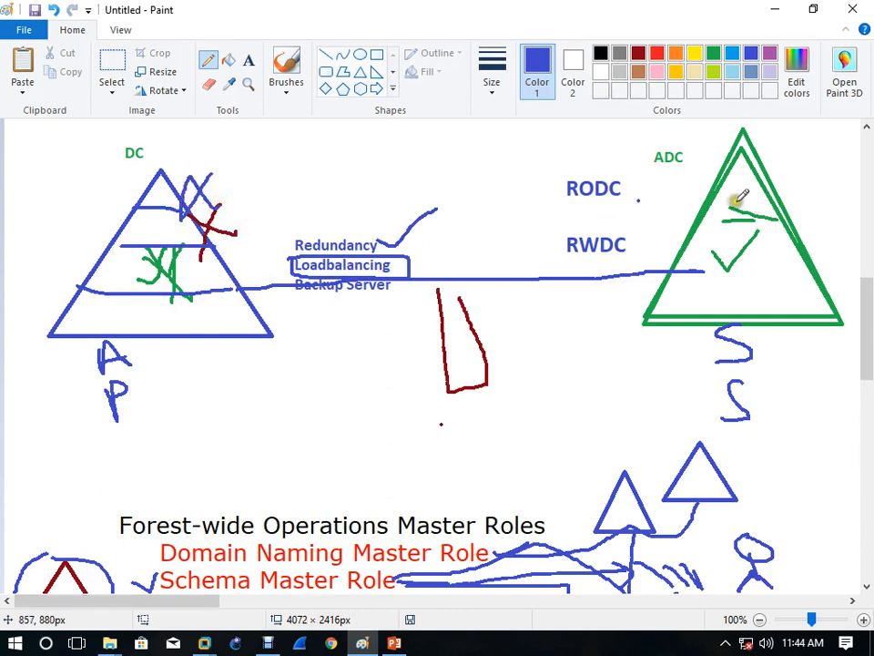
drag(742, 195, 807, 165)
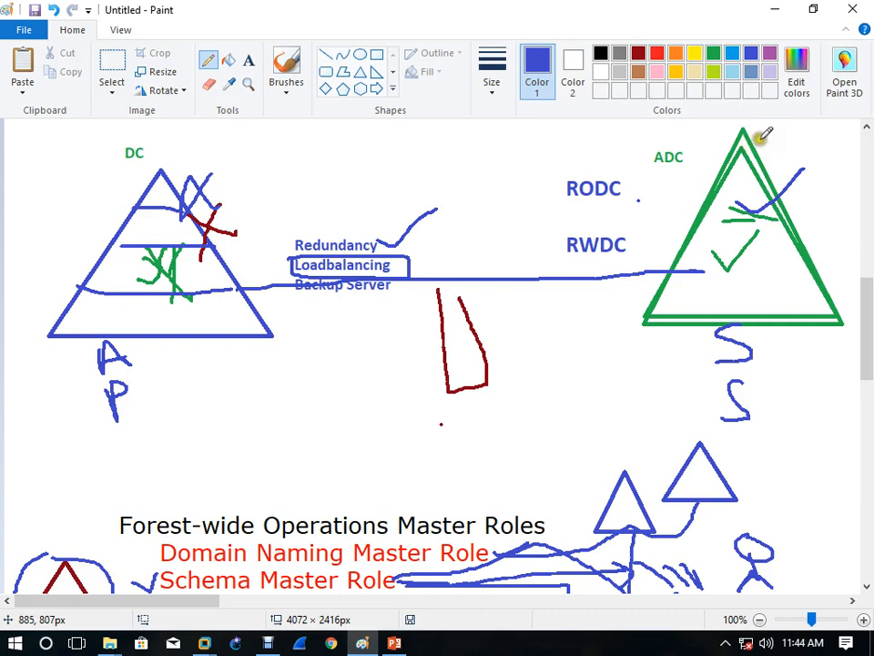
drag(748, 141, 685, 159)
mouse_move(161, 167)
mouse_down()
mouse_move(214, 175)
mouse_move(189, 201)
mouse_up()
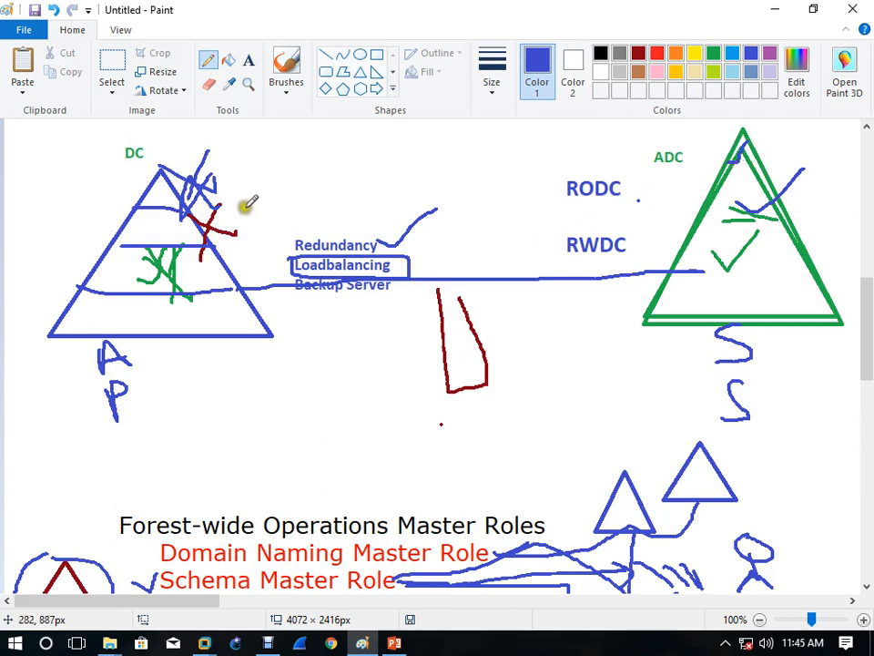
Step: Write the headings 'Transfer The Roles' and 'Seize the Roles' on a blank area of the canvas
scroll(269, 237, down, 7)
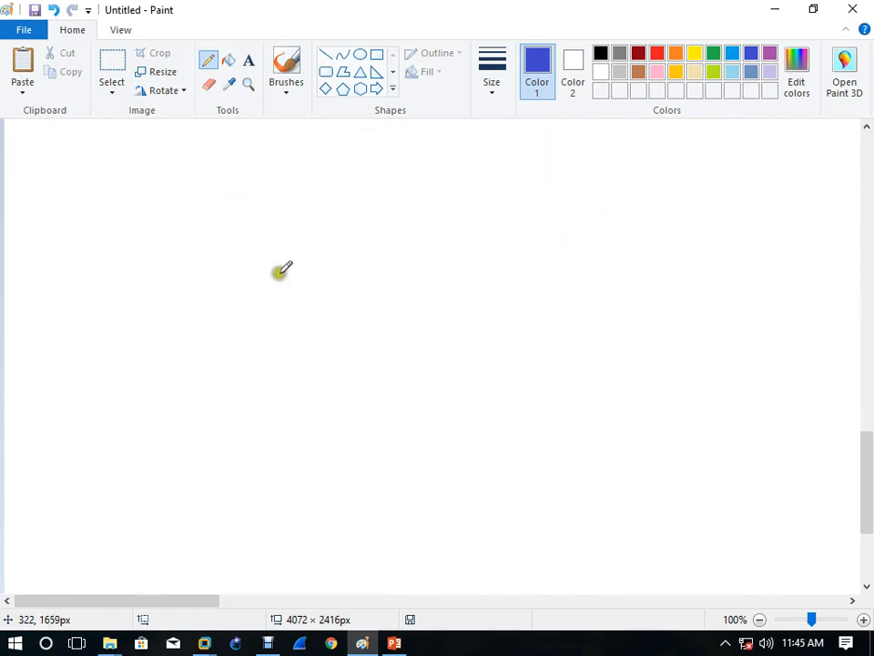
click(248, 64)
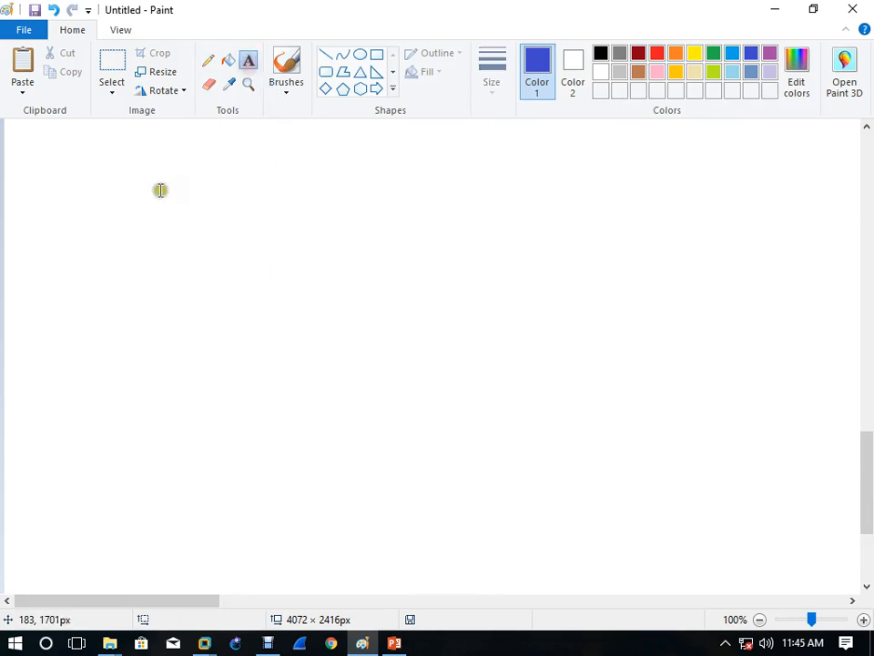
click(160, 189)
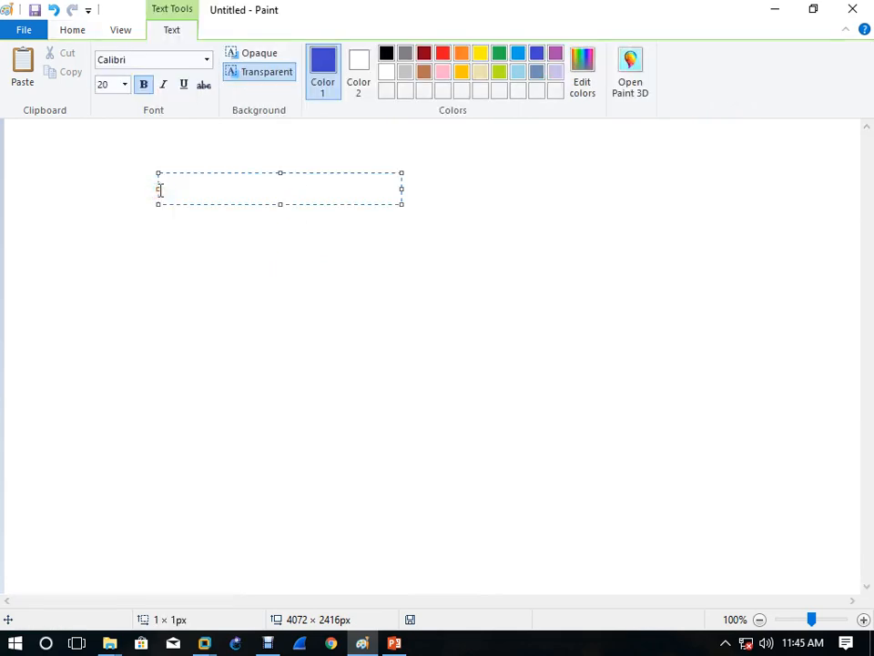
text(Trans)
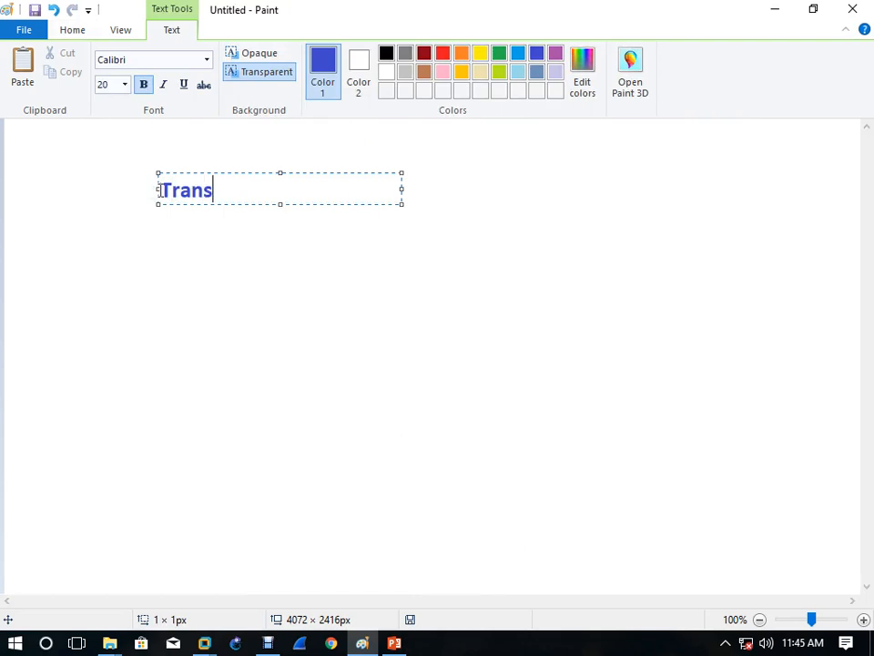
text(fer The R)
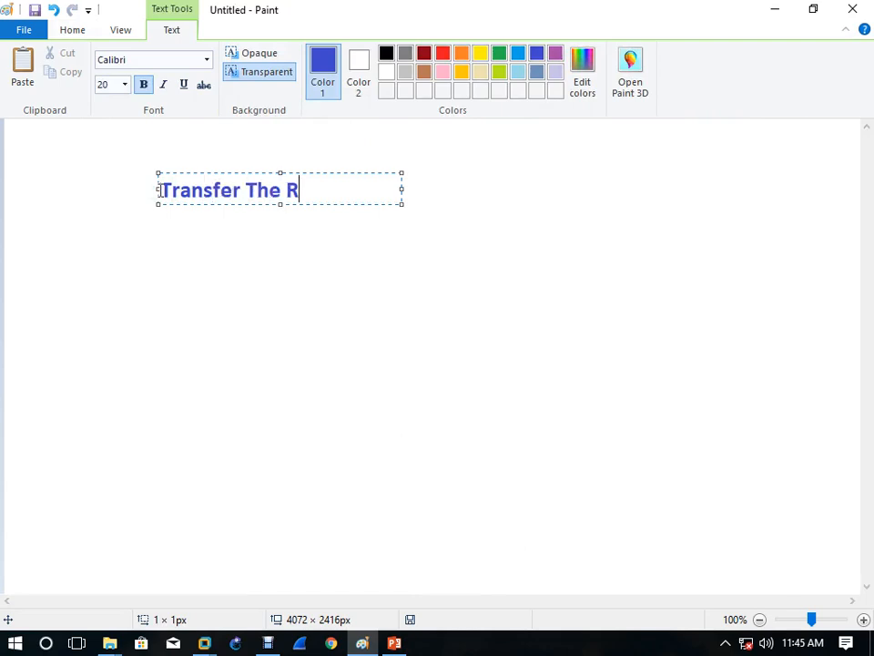
text(oles)
key(Return)
key(Return)
text(Sei)
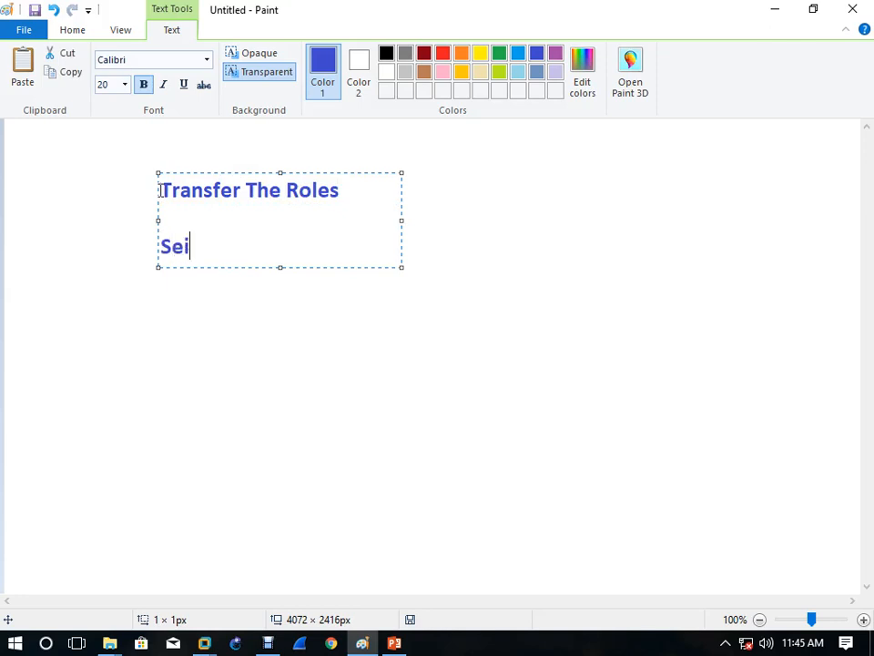
text(ze th)
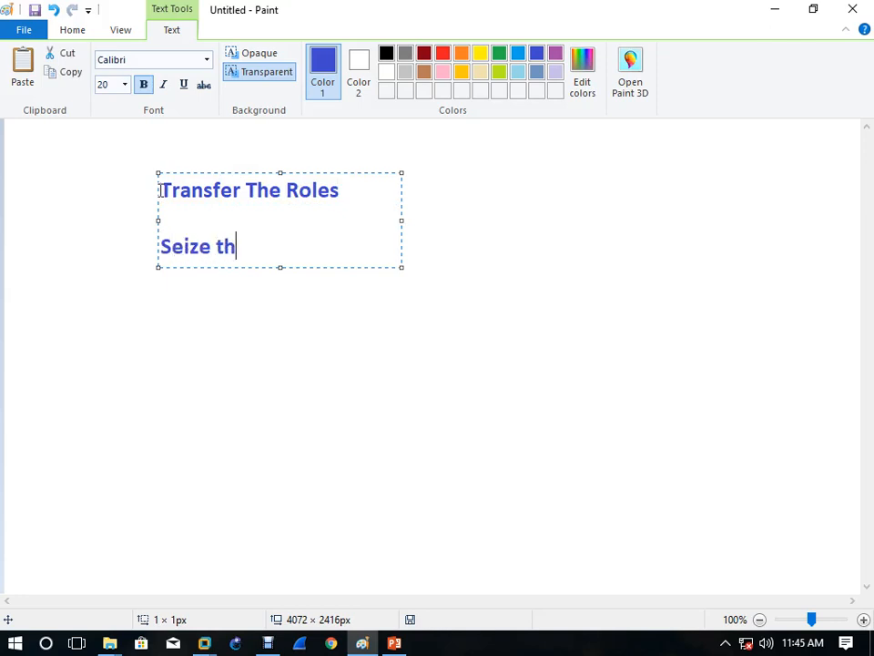
text(e Roles)
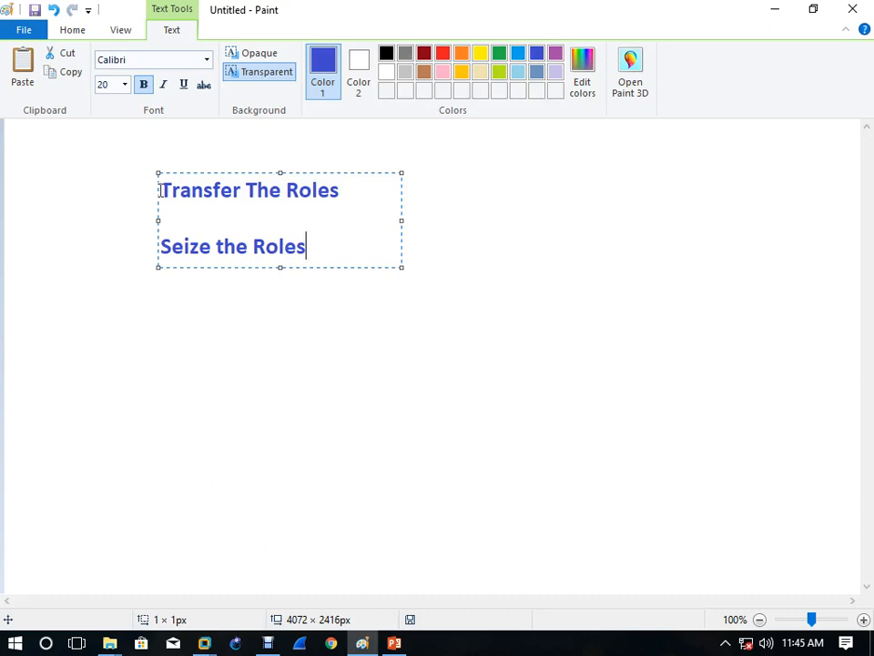
click(263, 379)
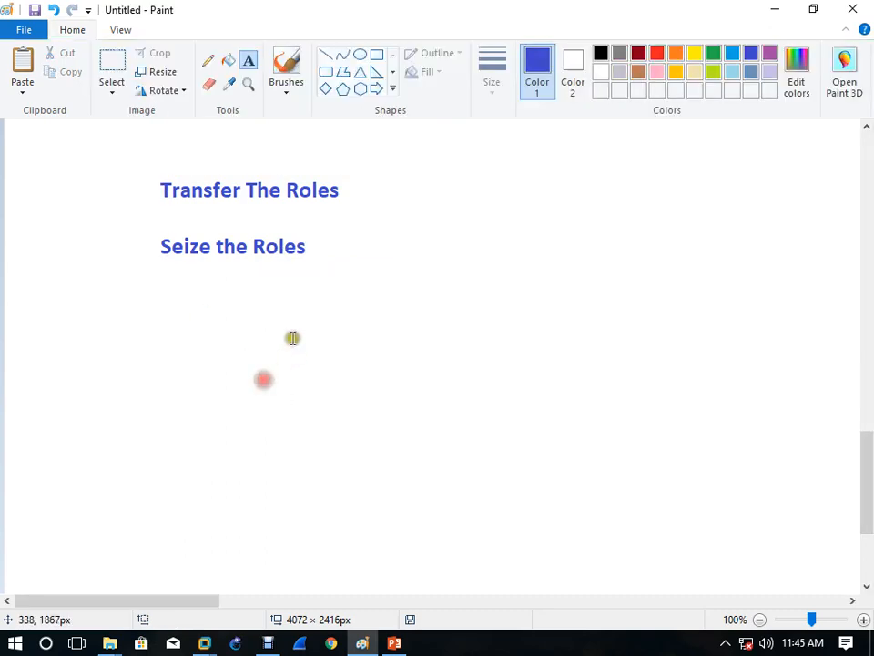
click(362, 75)
Step: Draw a blue triangle after Transfer The Roles and a frowning dark red stick figure beside Seize the Roles
drag(342, 151, 417, 204)
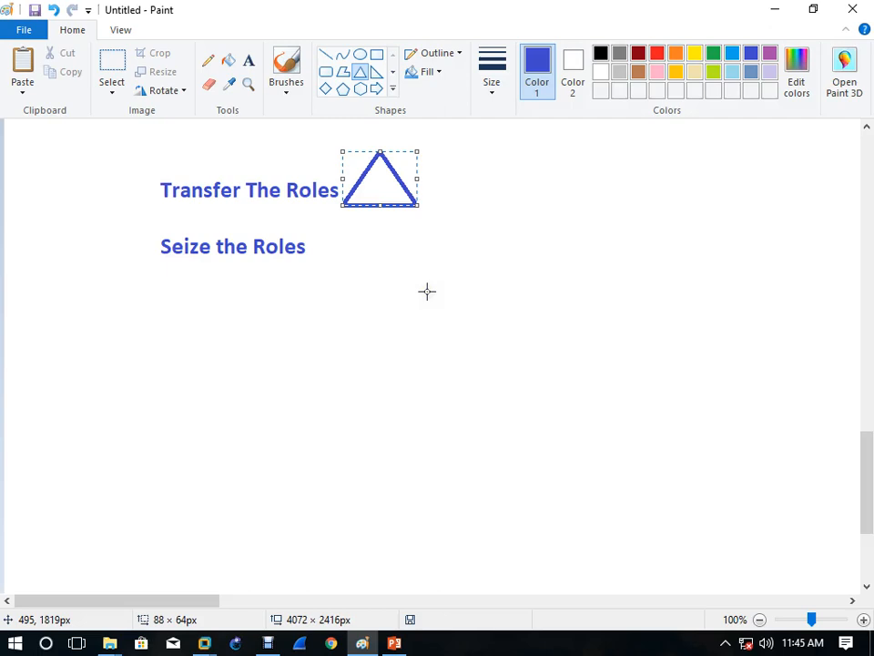
click(427, 291)
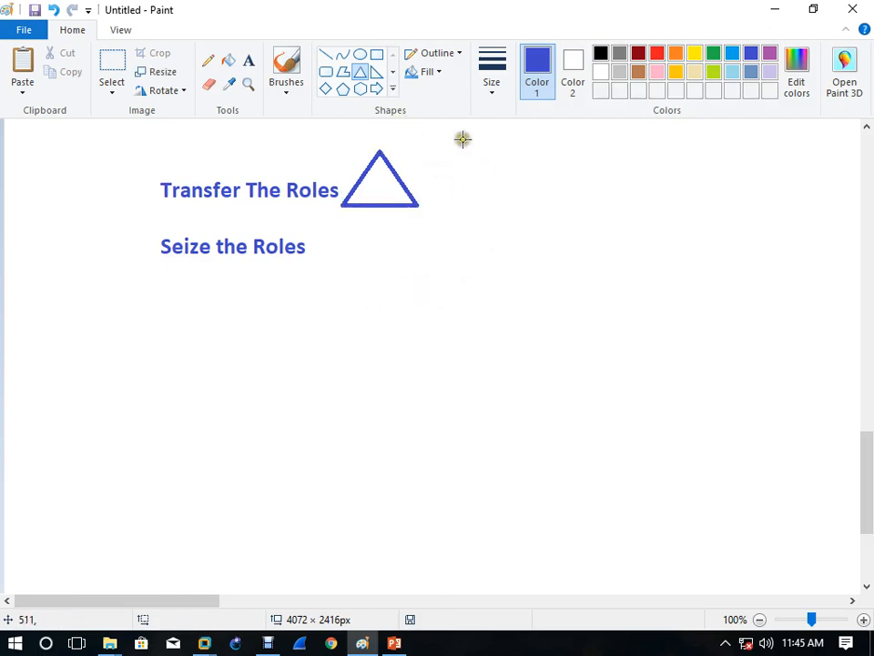
click(209, 61)
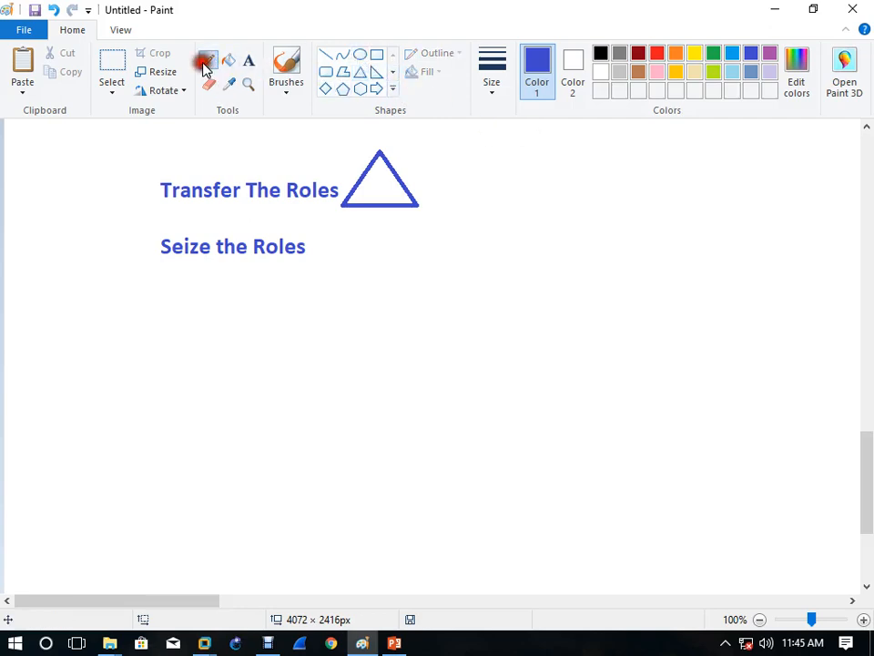
click(638, 53)
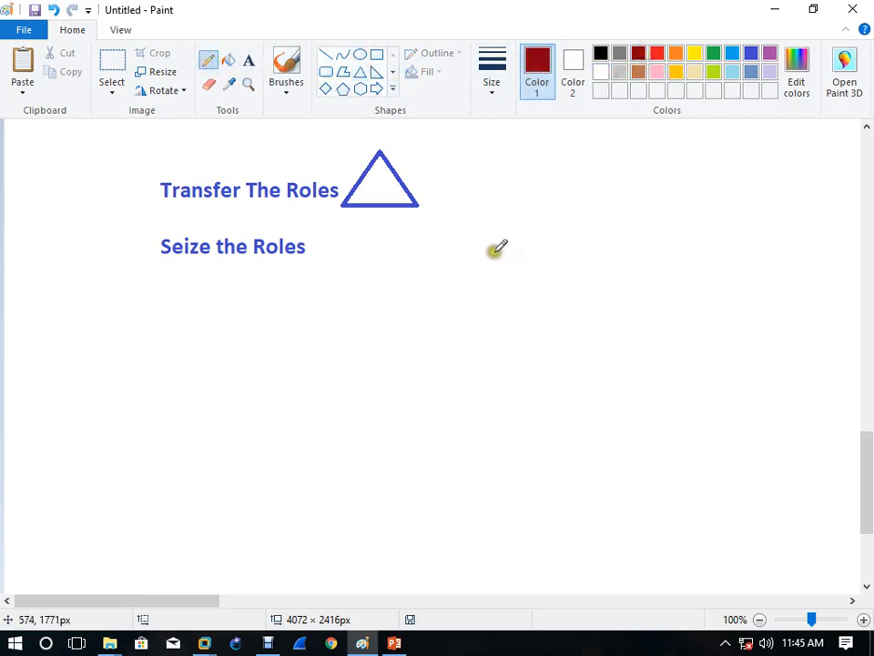
mouse_move(507, 230)
mouse_down()
mouse_move(474, 255)
mouse_move(539, 259)
mouse_move(523, 232)
mouse_move(496, 228)
mouse_up()
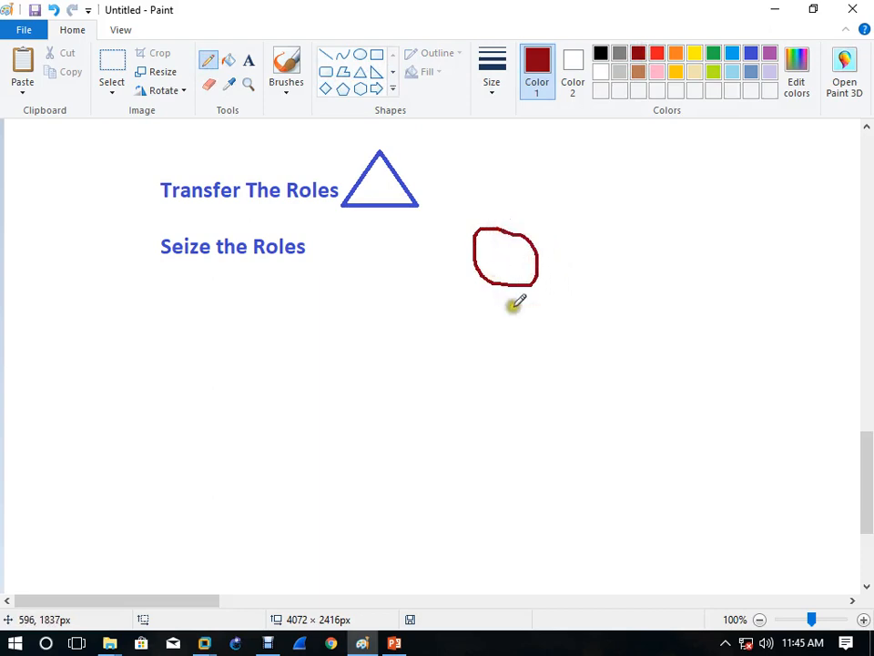
mouse_move(508, 284)
mouse_down()
mouse_move(513, 318)
mouse_move(468, 367)
mouse_move(561, 345)
mouse_up()
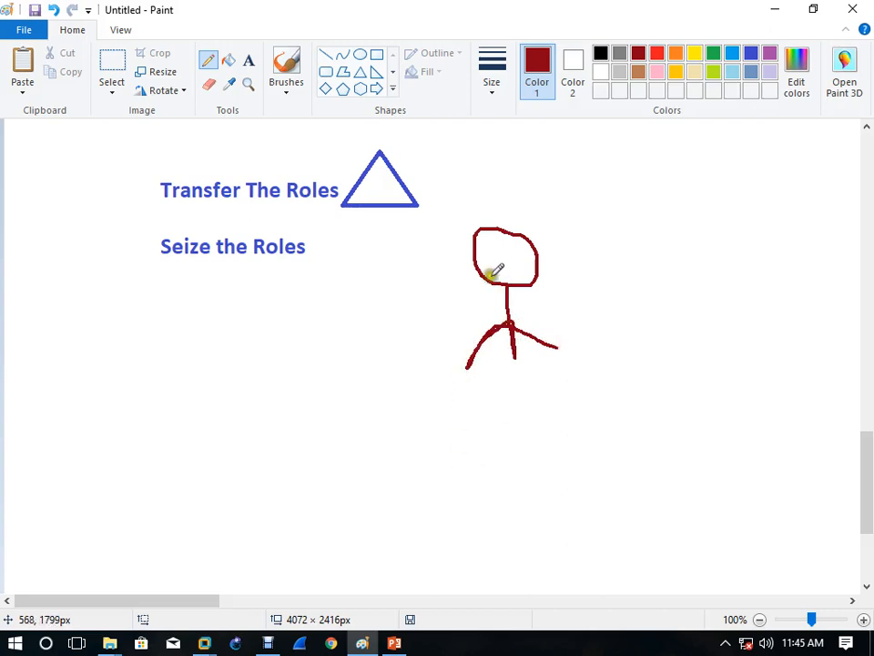
mouse_move(488, 270)
mouse_down()
mouse_move(521, 259)
mouse_move(524, 270)
mouse_up()
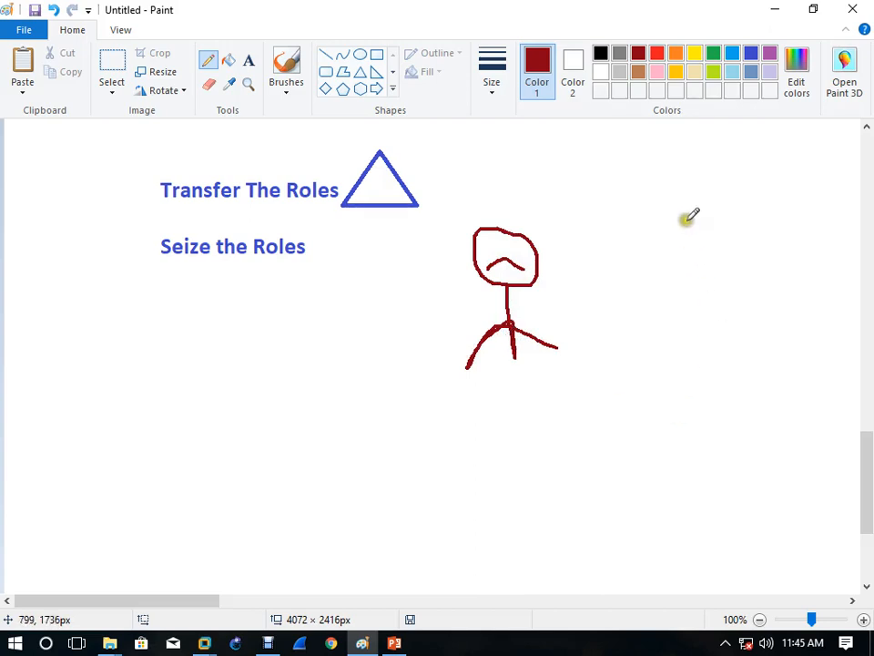
Step: Sketch a second dark red stick figure with a smile further right
mouse_move(687, 219)
mouse_down()
mouse_move(724, 256)
mouse_move(695, 218)
mouse_up()
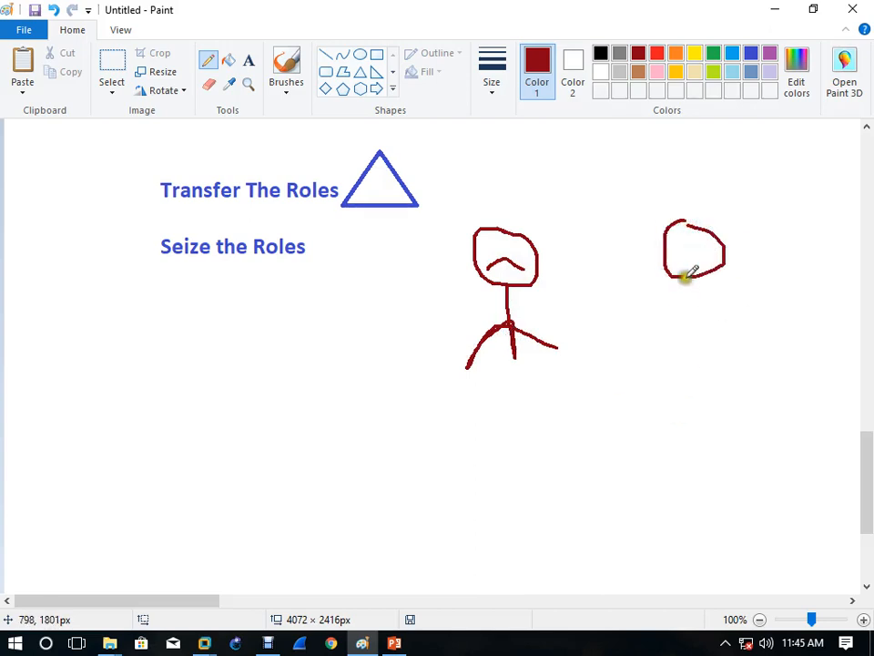
mouse_move(685, 275)
mouse_down()
mouse_move(699, 306)
mouse_move(708, 300)
mouse_move(749, 323)
mouse_up()
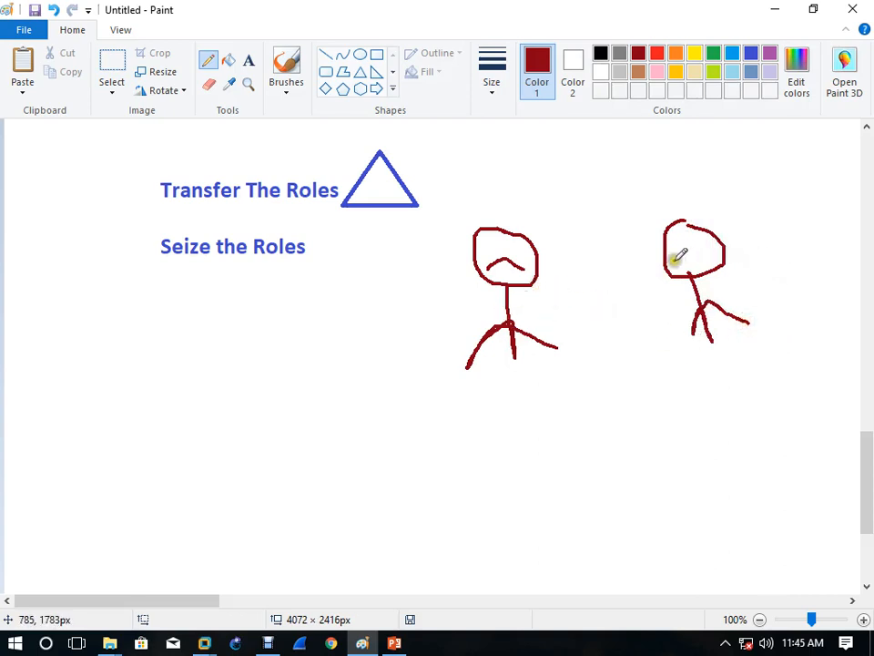
drag(674, 260, 710, 256)
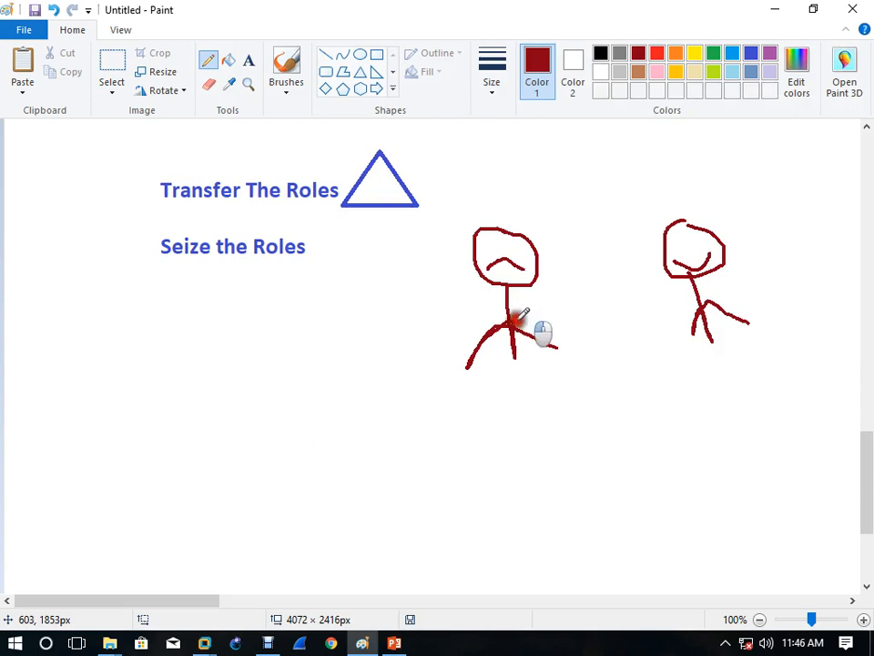
Step: Draw a dark red arrow from the frowning figure to the smiling one, plus angry brows
click(518, 319)
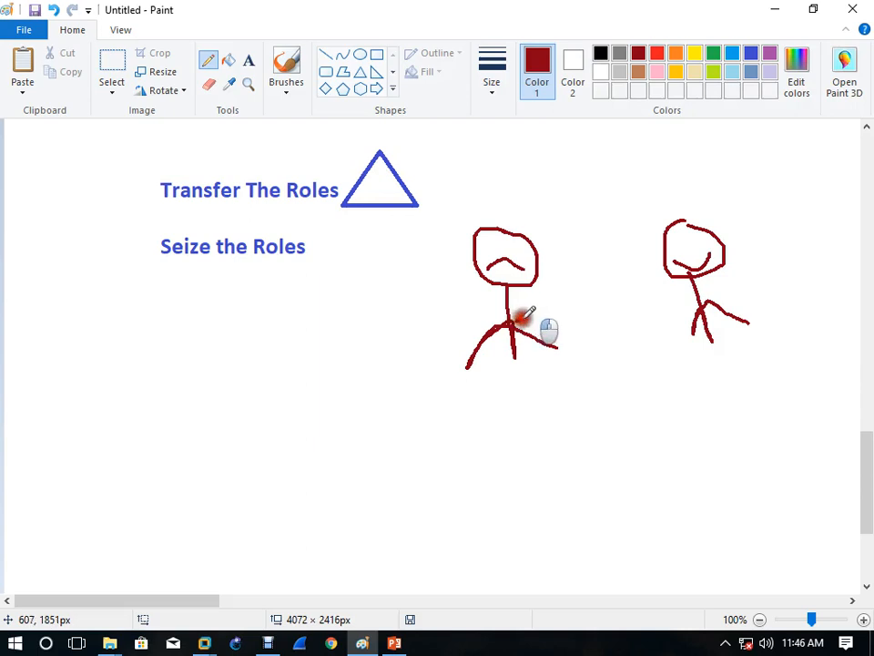
mouse_move(519, 317)
mouse_down()
mouse_move(688, 306)
mouse_move(678, 300)
mouse_move(683, 315)
mouse_up()
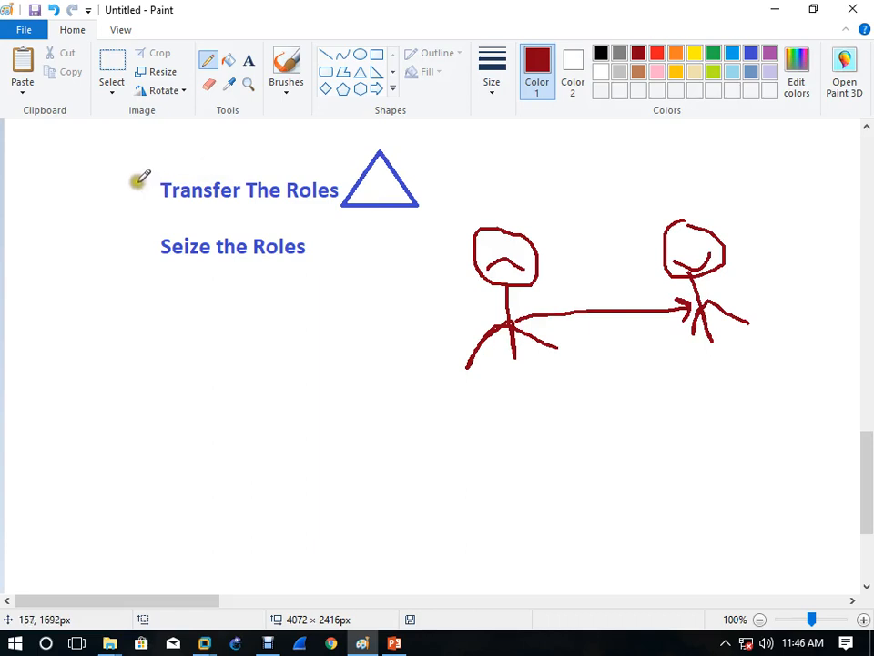
mouse_move(482, 229)
mouse_down()
mouse_move(497, 240)
mouse_move(523, 214)
mouse_up()
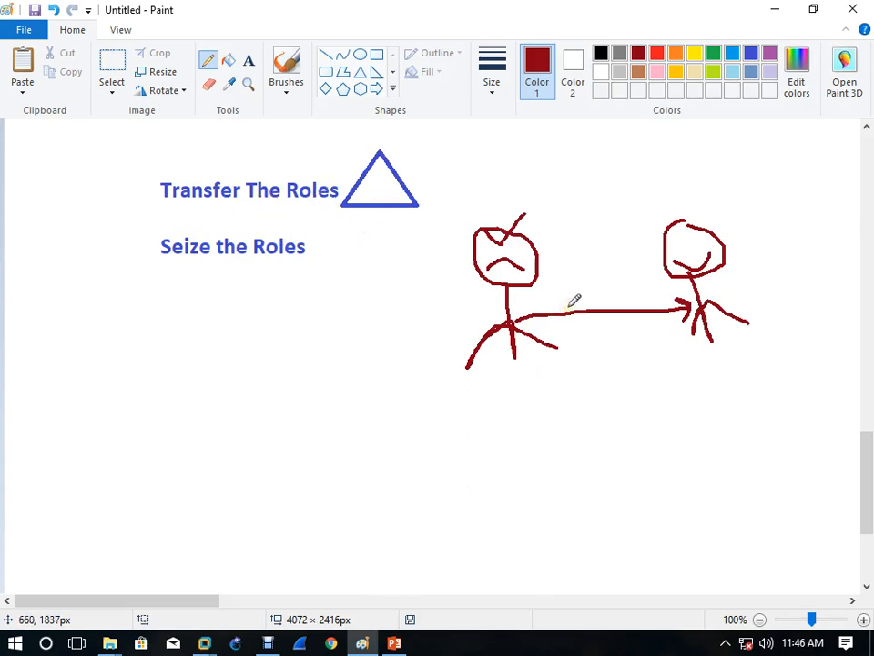
Step: Add a check in the blue triangle, a triangle above the right figure, an X and an S mark
drag(386, 180, 421, 165)
mouse_move(674, 146)
mouse_down()
mouse_move(652, 189)
mouse_move(740, 202)
mouse_move(652, 199)
mouse_up()
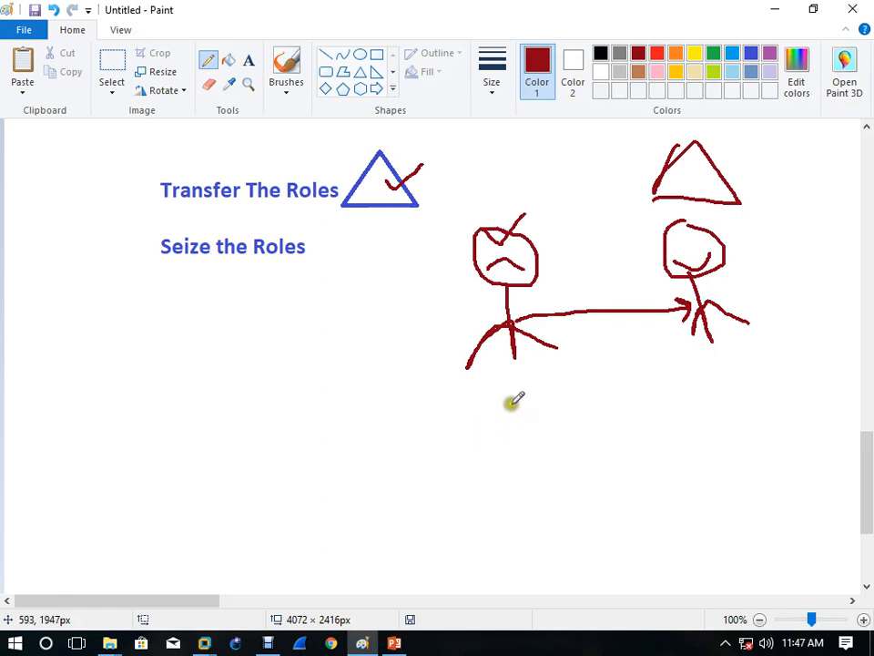
mouse_move(502, 378)
mouse_down()
mouse_move(550, 410)
mouse_move(512, 422)
mouse_move(507, 434)
mouse_up()
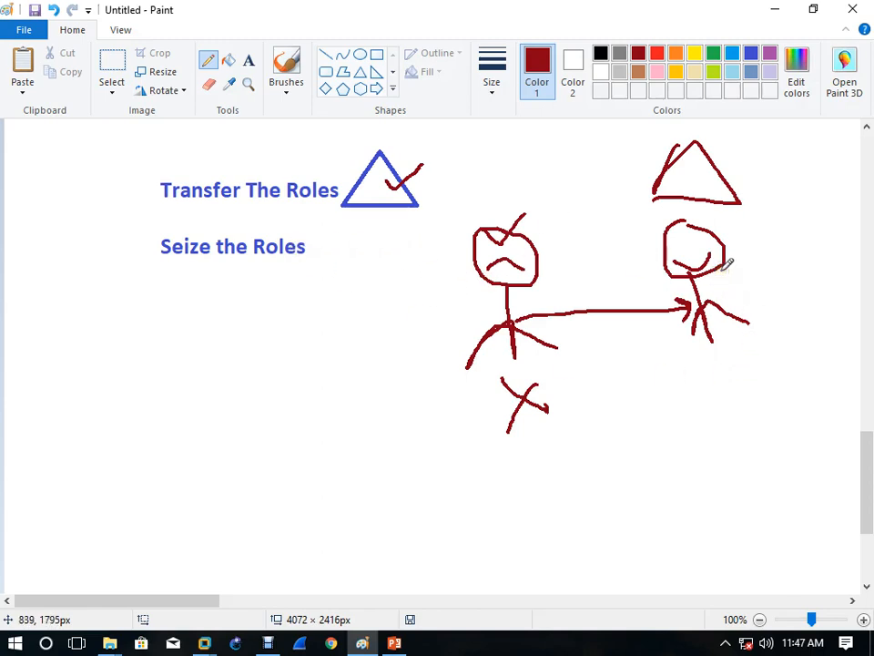
drag(698, 364, 708, 402)
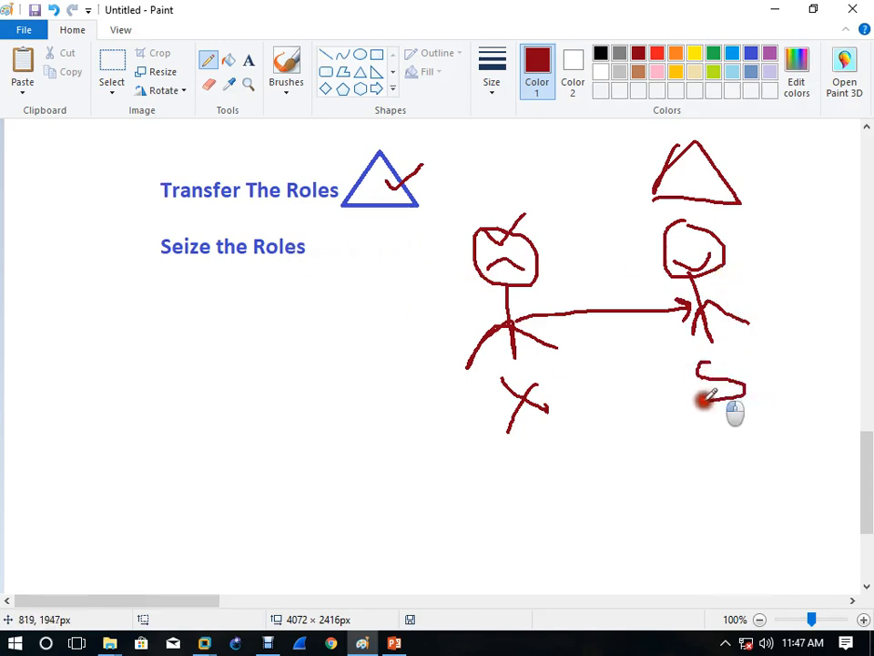
click(736, 361)
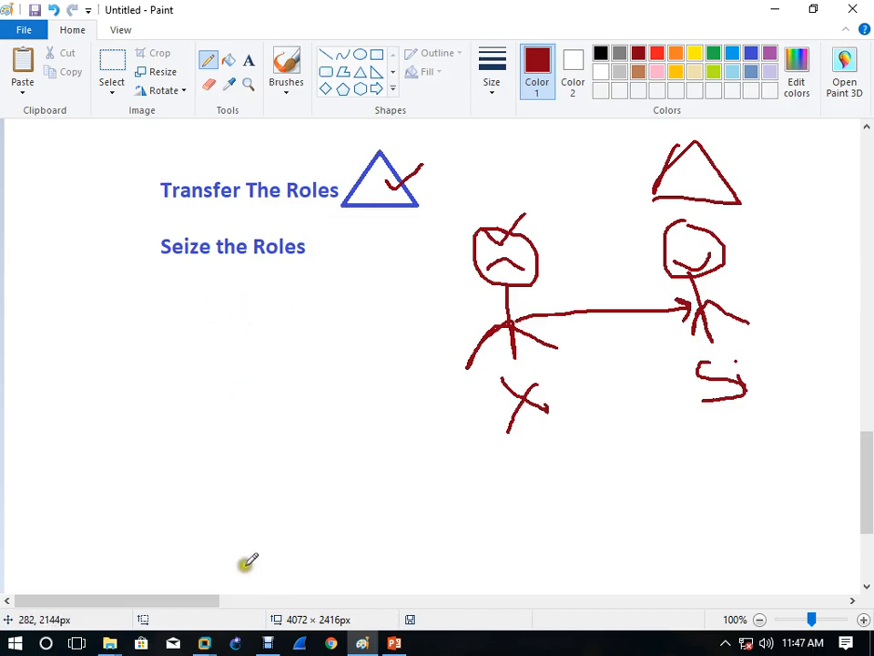
Step: Switch to YDC1, close its command prompt, and minimize the Debut capture window
mouse_move(211, 647)
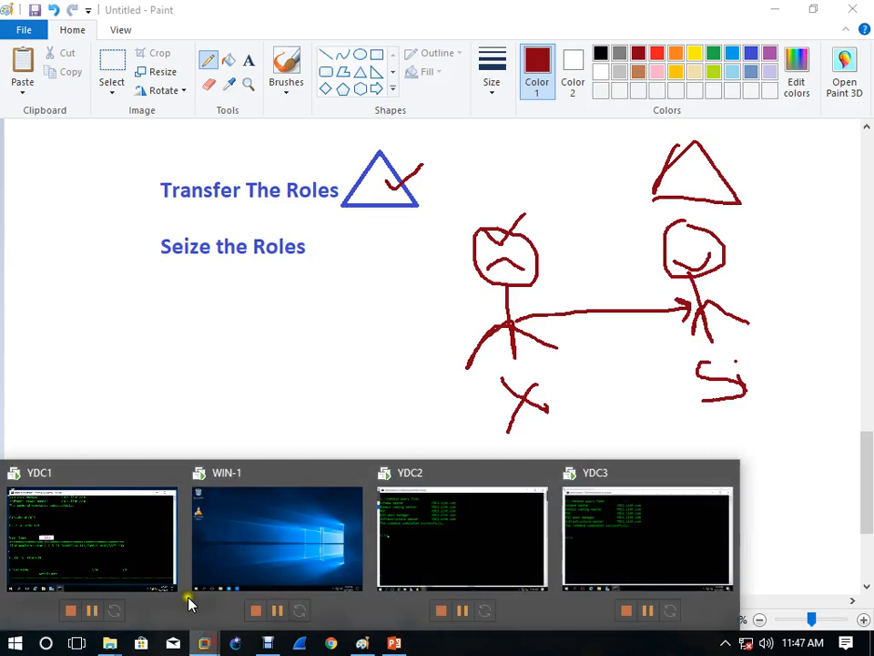
click(129, 565)
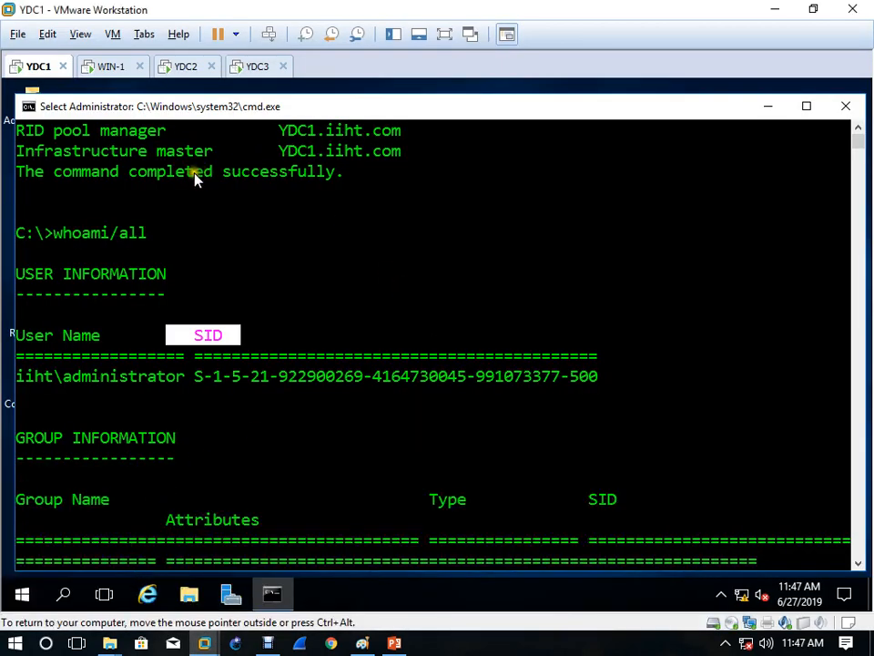
click(845, 108)
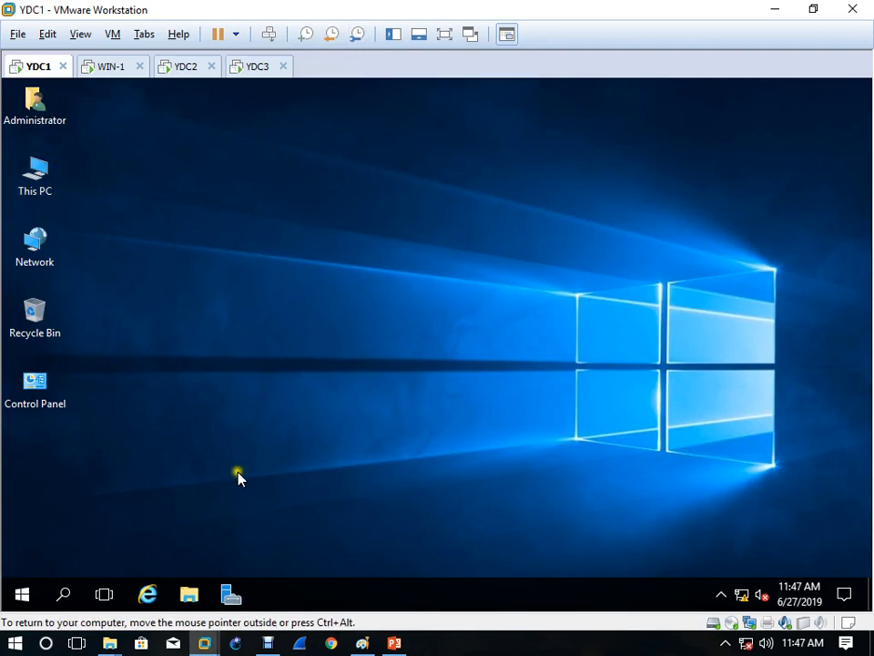
click(268, 643)
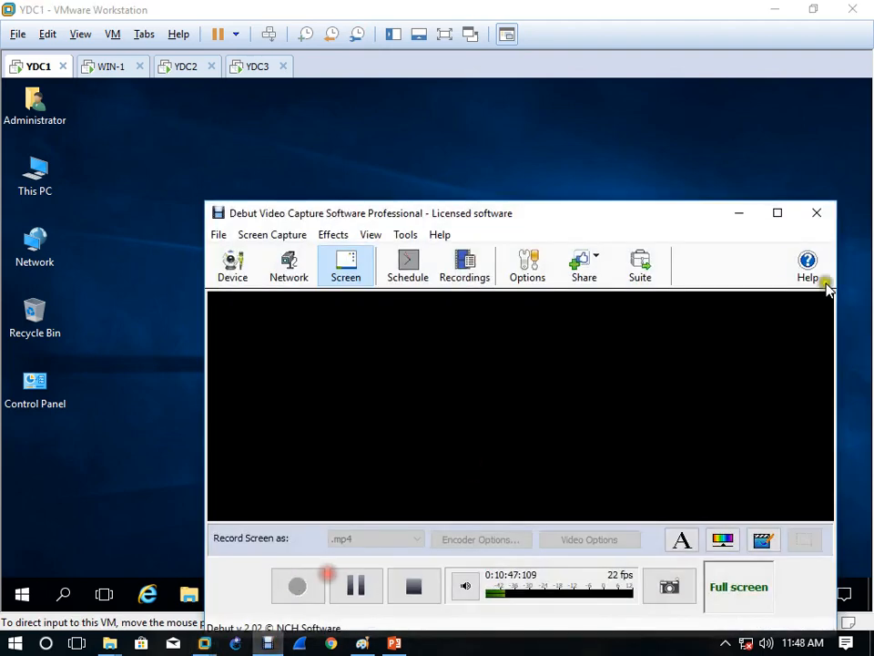
click(726, 215)
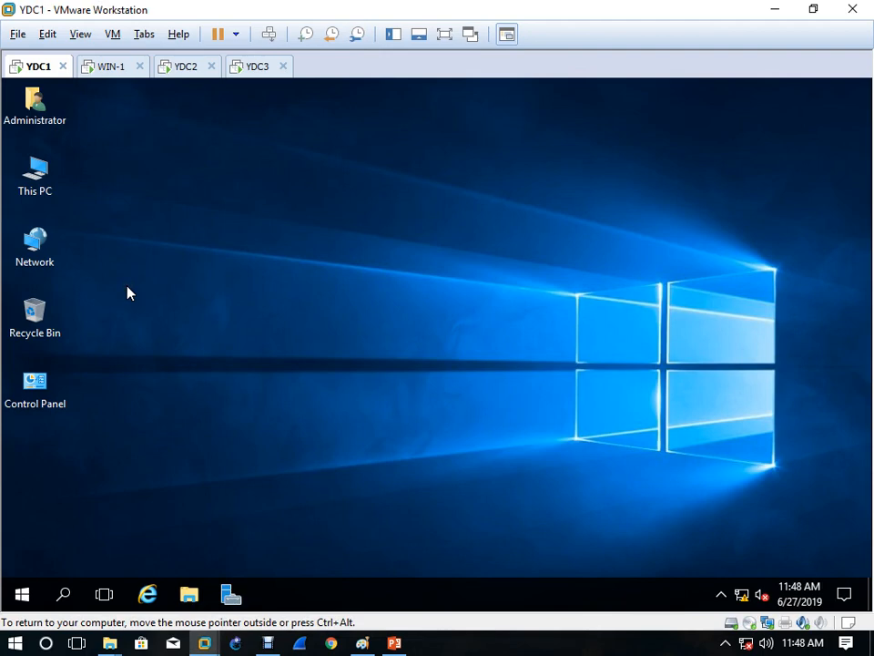
Step: Take a YDC1 snapshot named 'DC-ADC' in Snapshot Manager, then move to the YDC2 tab
click(357, 36)
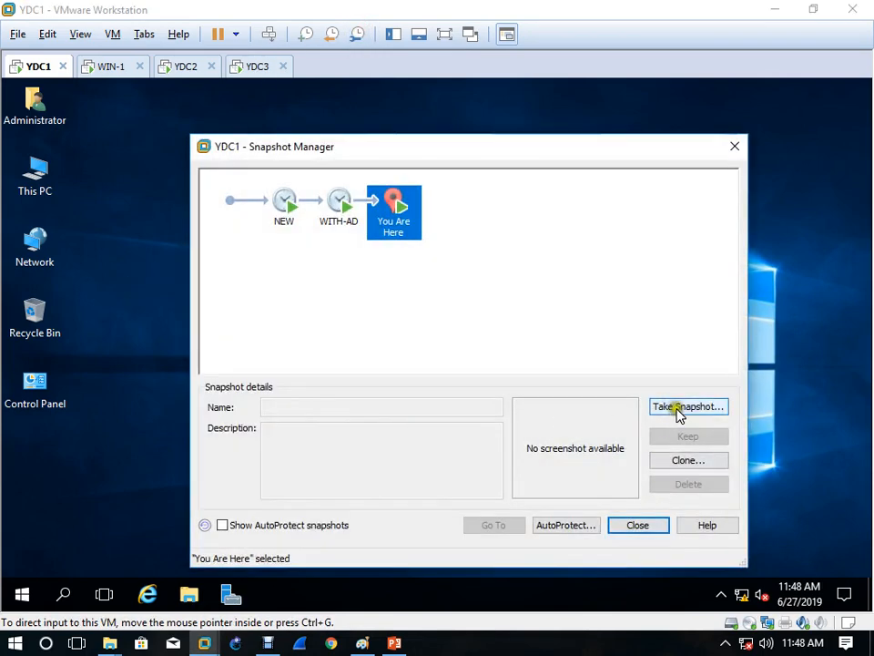
click(679, 412)
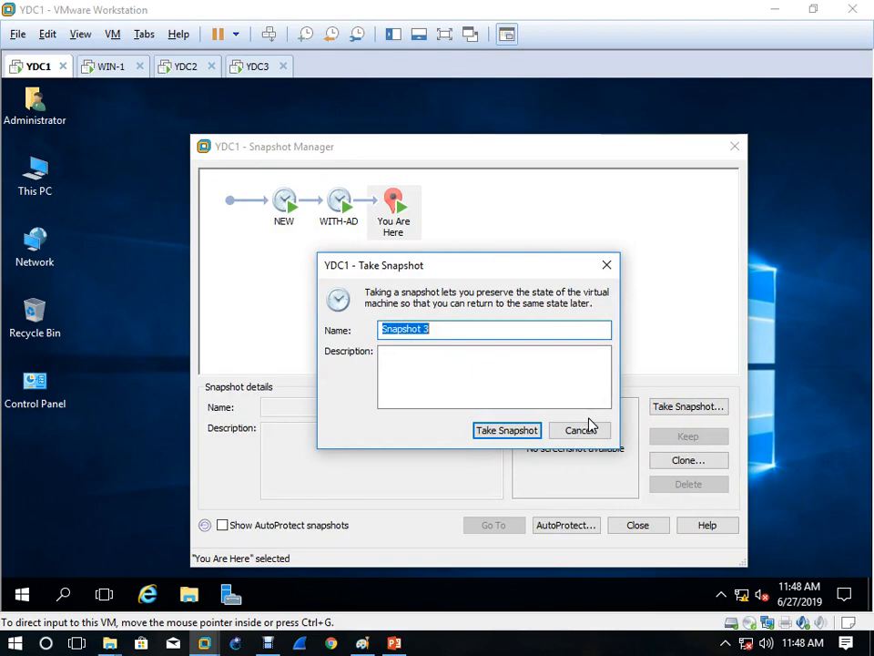
text(DC-ADC)
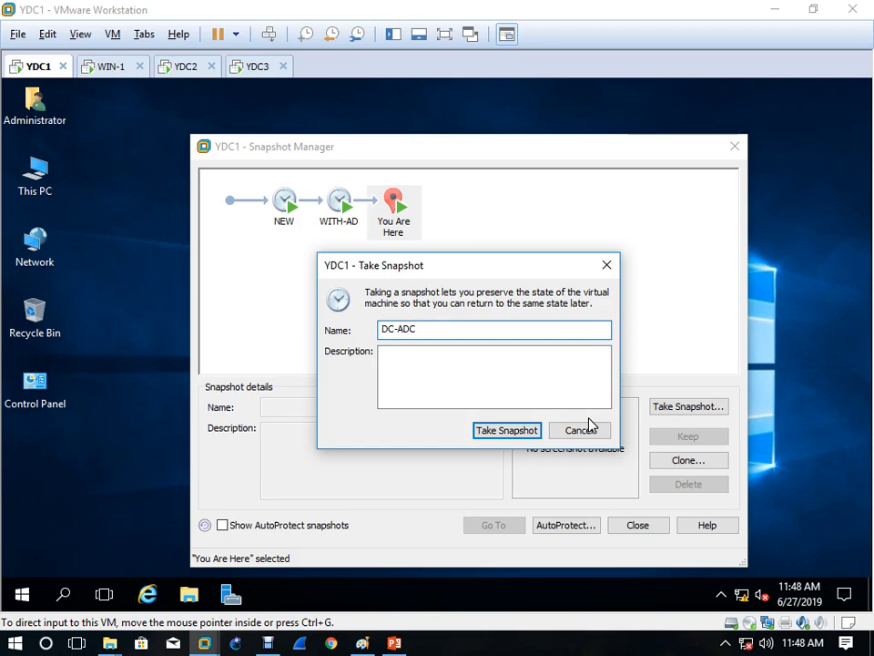
click(533, 433)
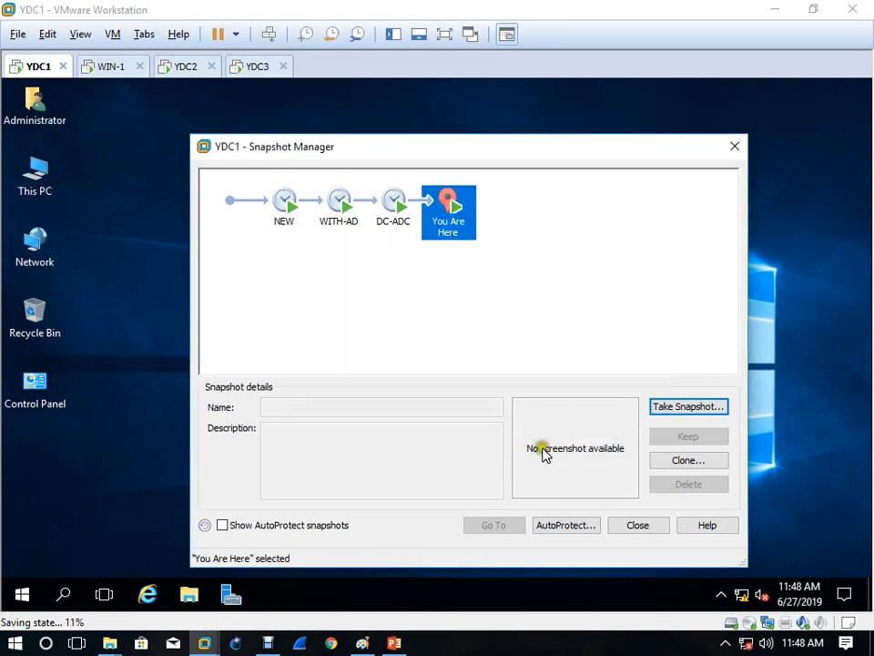
click(654, 528)
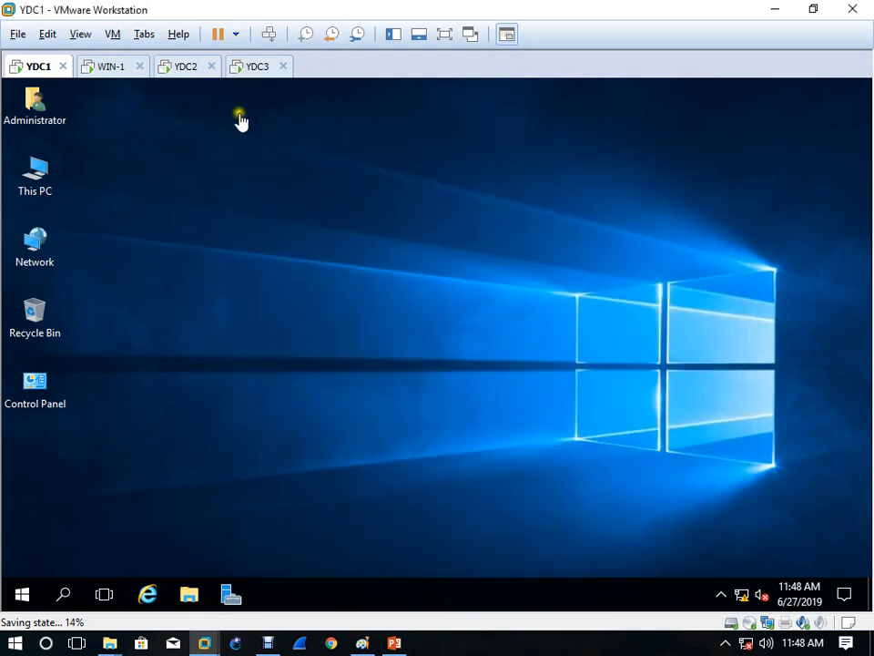
click(191, 69)
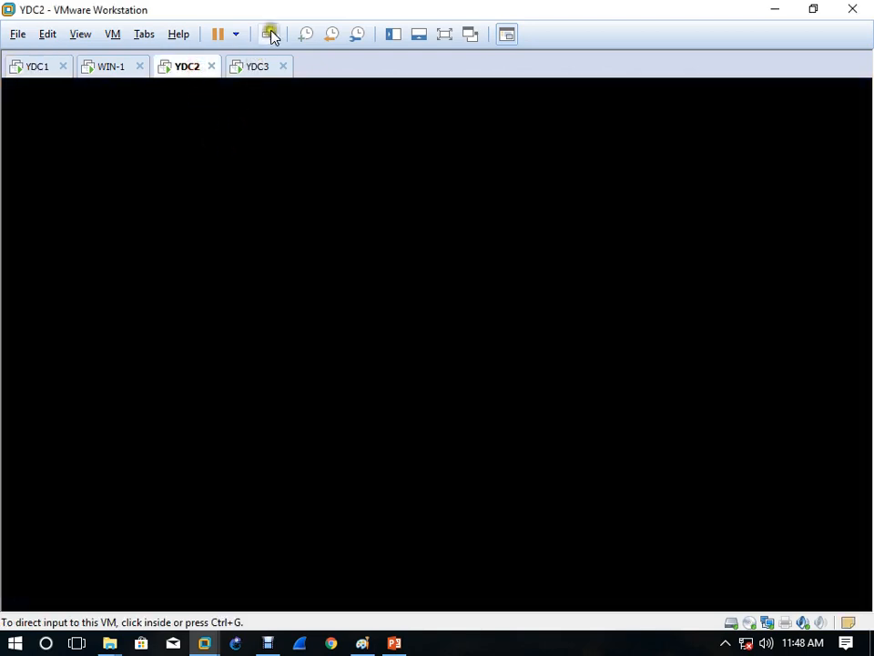
Step: Wake YDC2, sign in with the account password, and close the command prompt
click(295, 194)
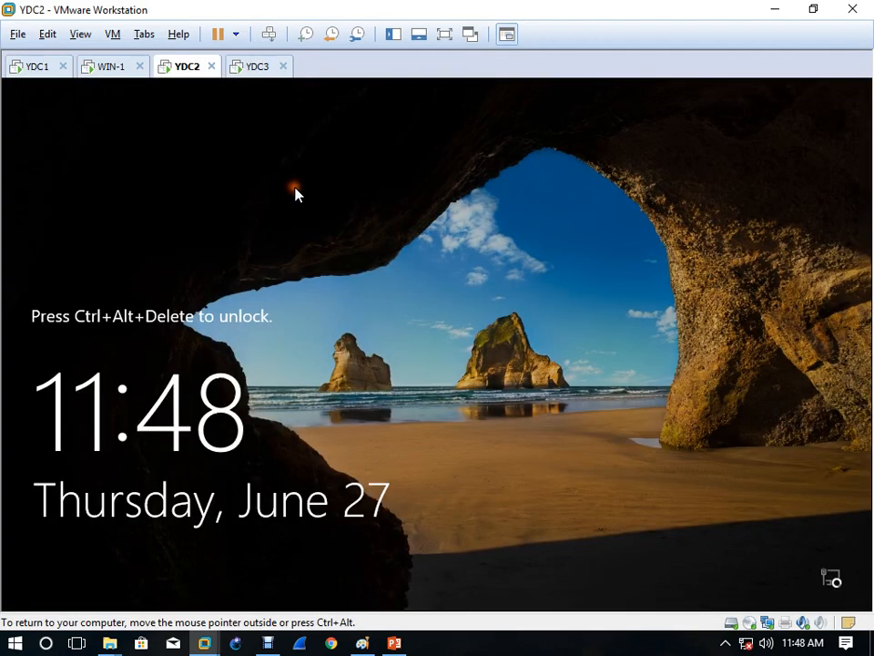
click(269, 33)
click(382, 418)
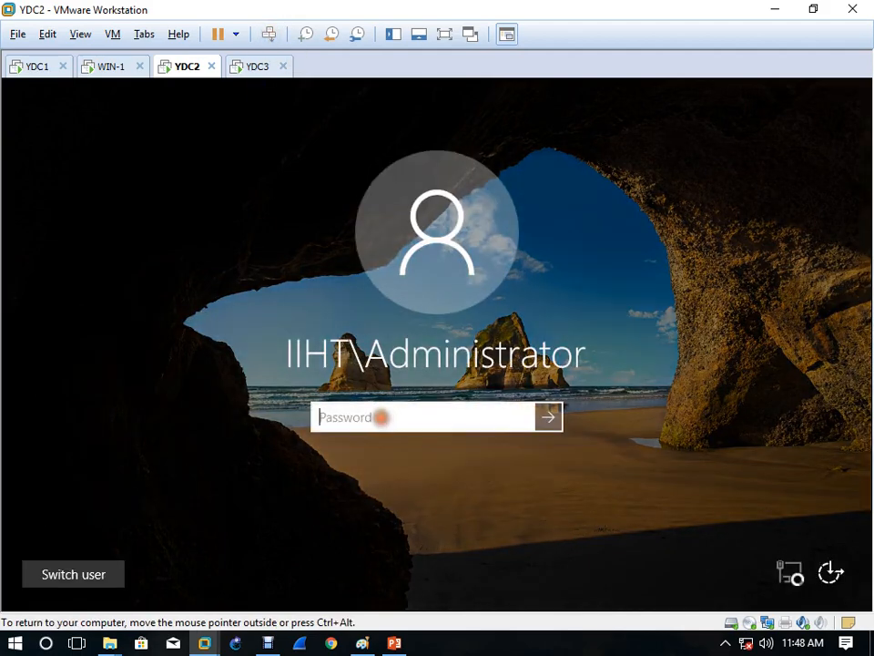
text(•••••••)
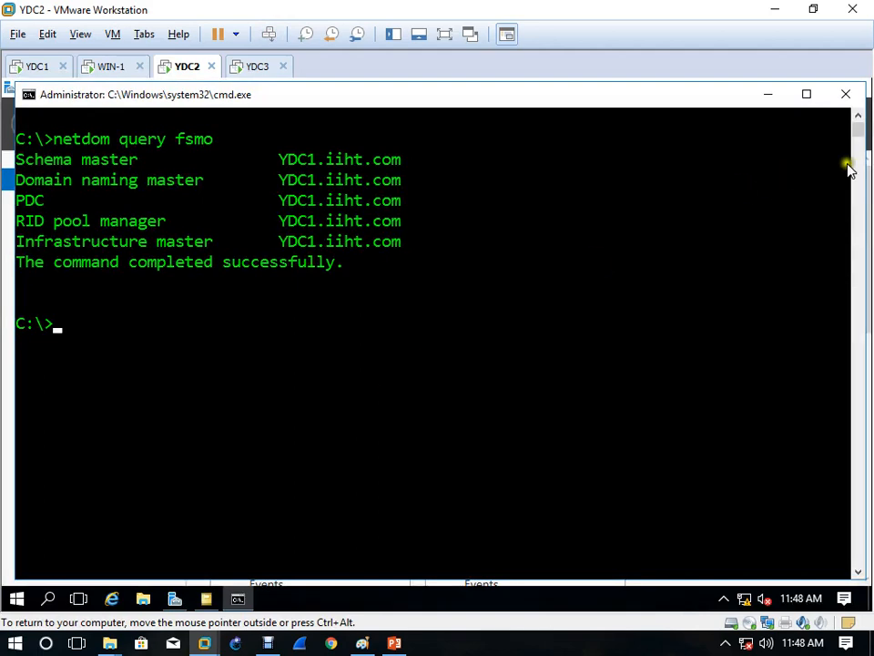
click(851, 96)
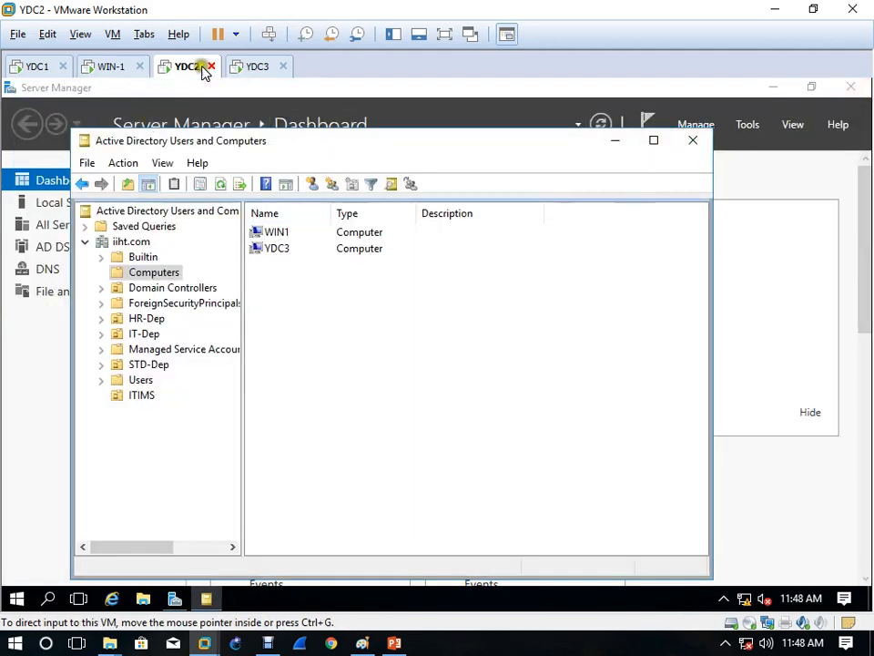
Step: Take a YDC2 snapshot named 'ADC-DC' in Snapshot Manager
click(357, 34)
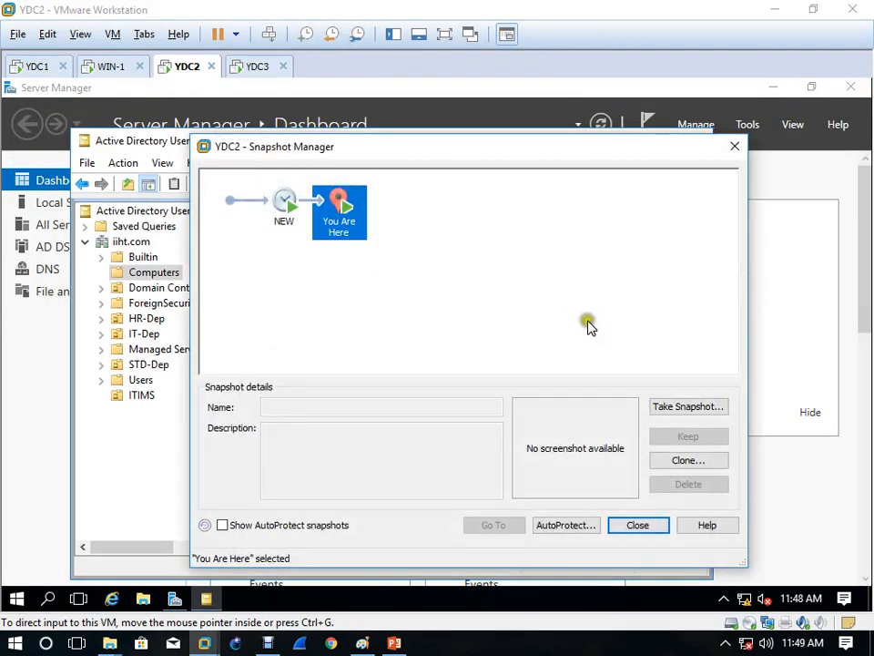
click(683, 406)
text(DC-DC)
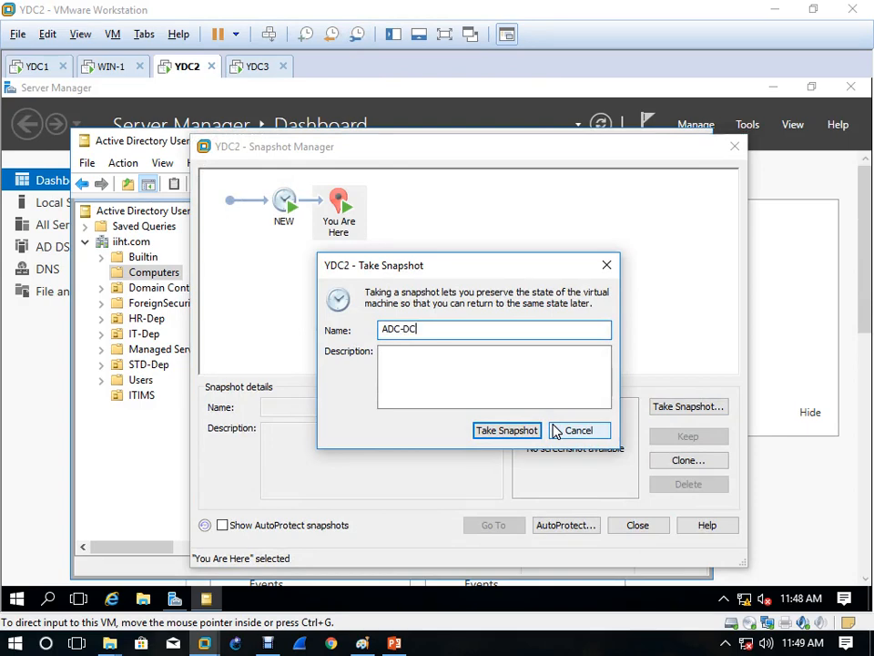
click(516, 431)
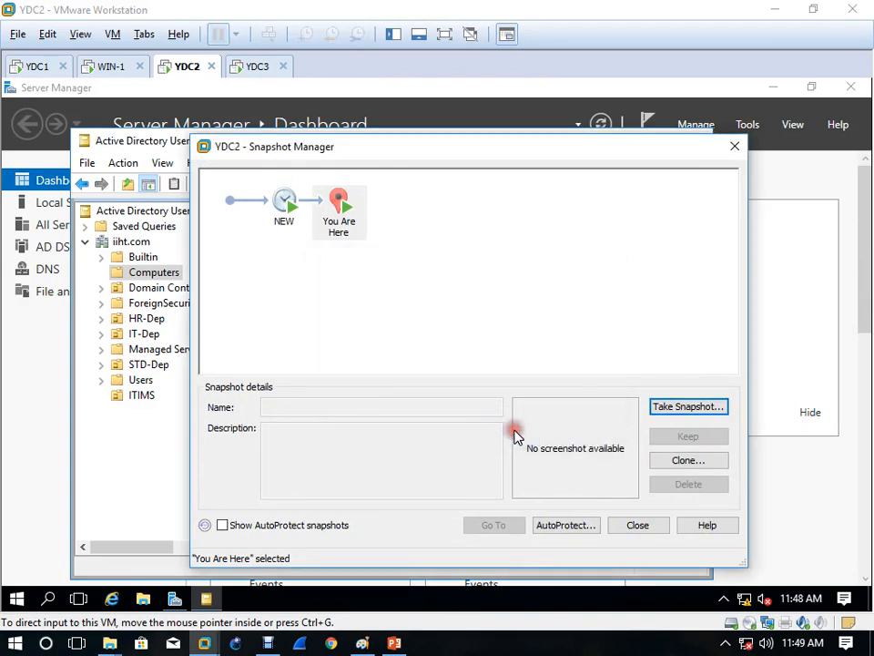
click(641, 525)
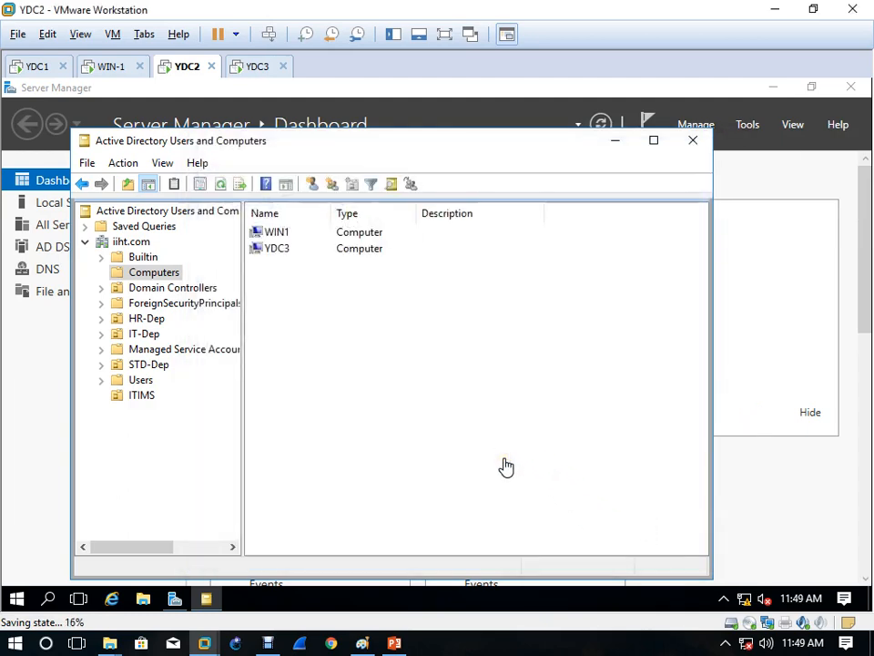
Step: Pause and resume the screen recording, then bring the Paint drawing back to the front
click(271, 643)
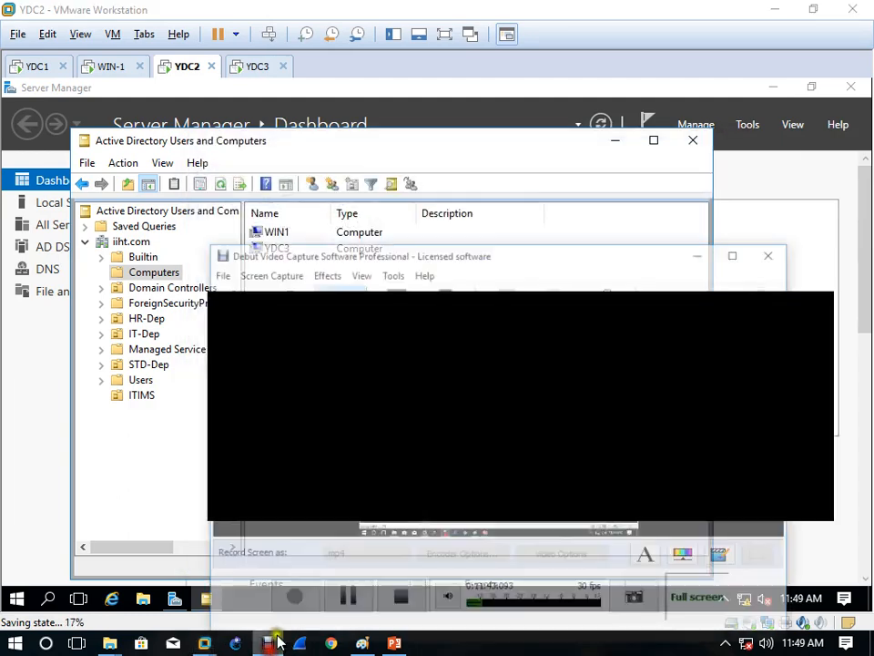
click(357, 583)
click(298, 585)
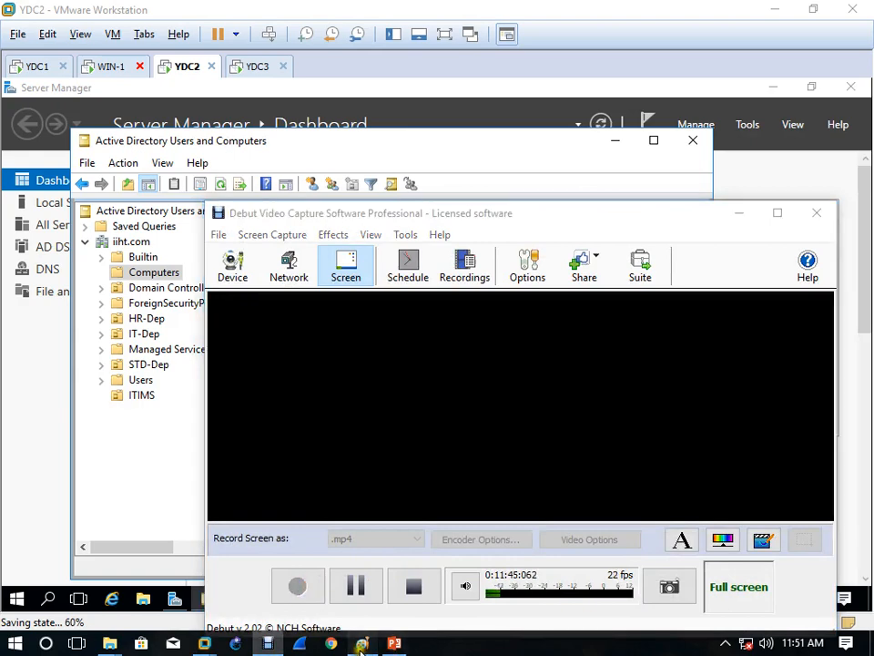
click(361, 643)
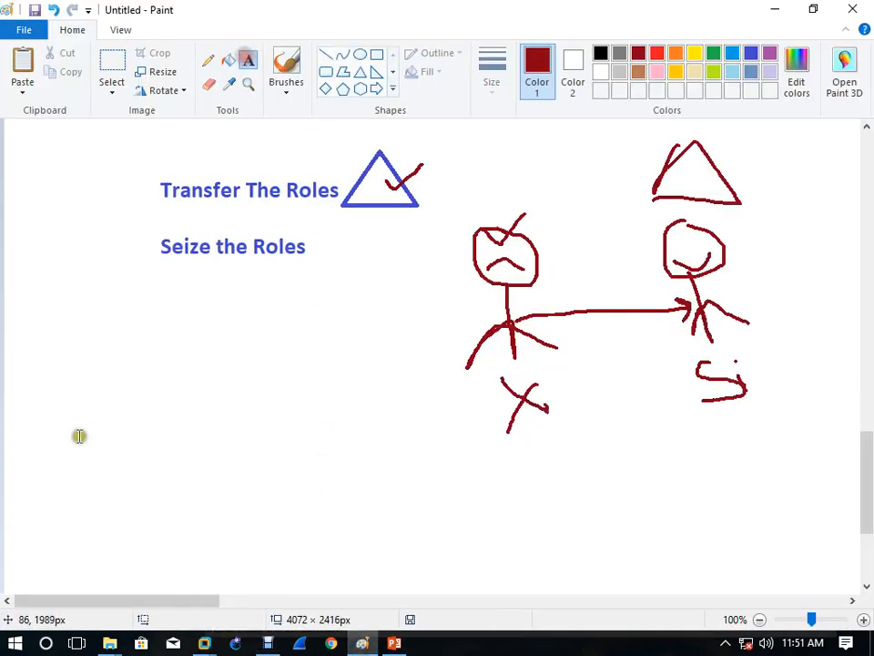
Step: Type the heading 'How to Transfer FSMO Roles to ADC' in a new text box below Seize the Roles
click(101, 388)
text(How to )
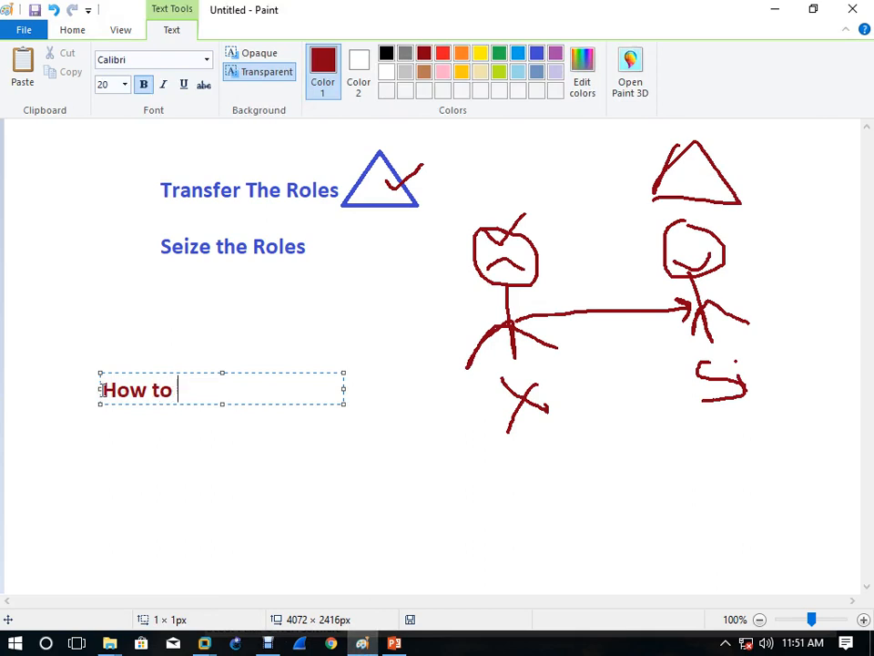
text(Transfer )
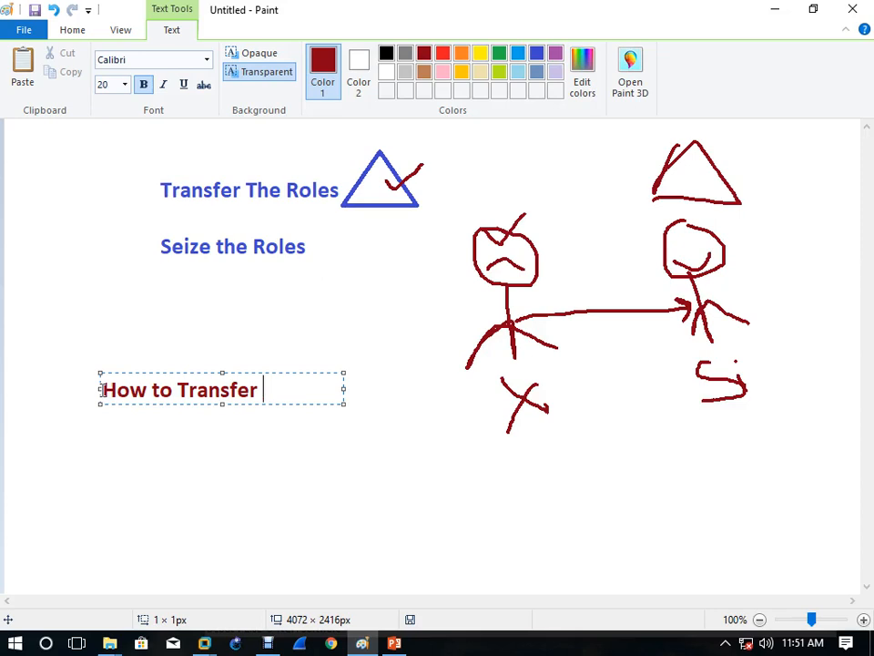
text(tFSMO R)
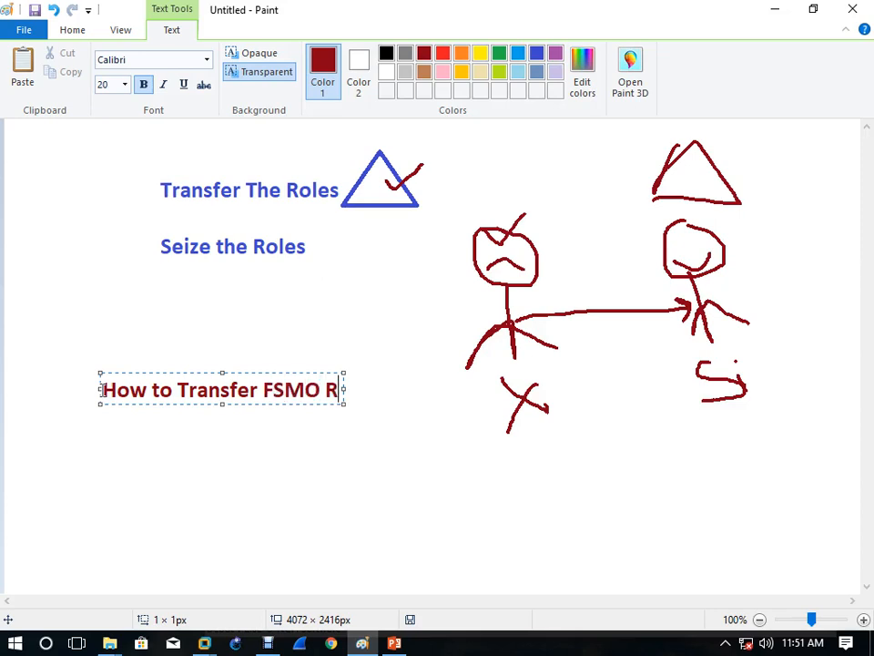
text(oles)
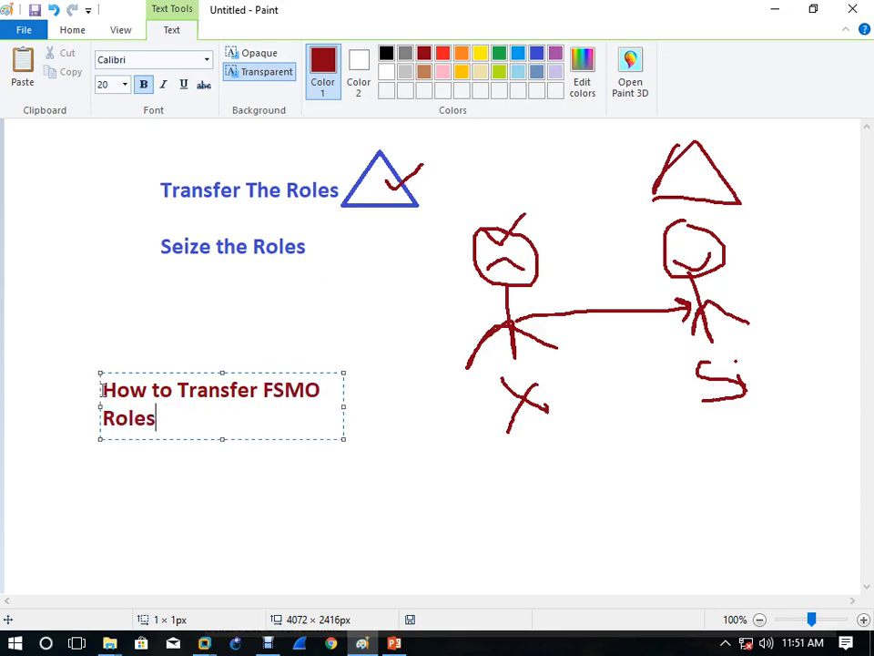
text( to ADC)
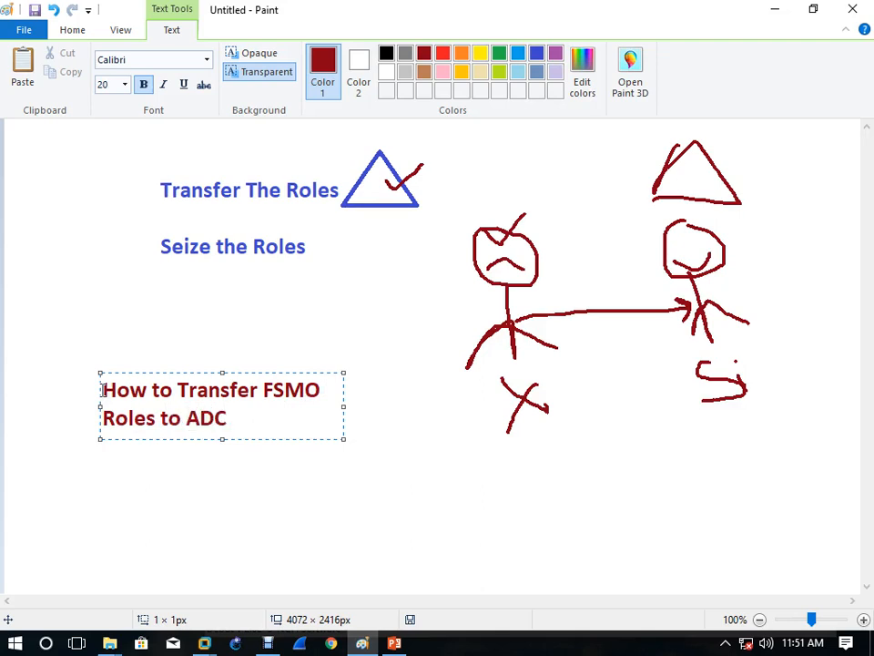
key(Return)
Step: Widen the text box and add a line defining FSMO as Flexible Single Master Operation
text(1)
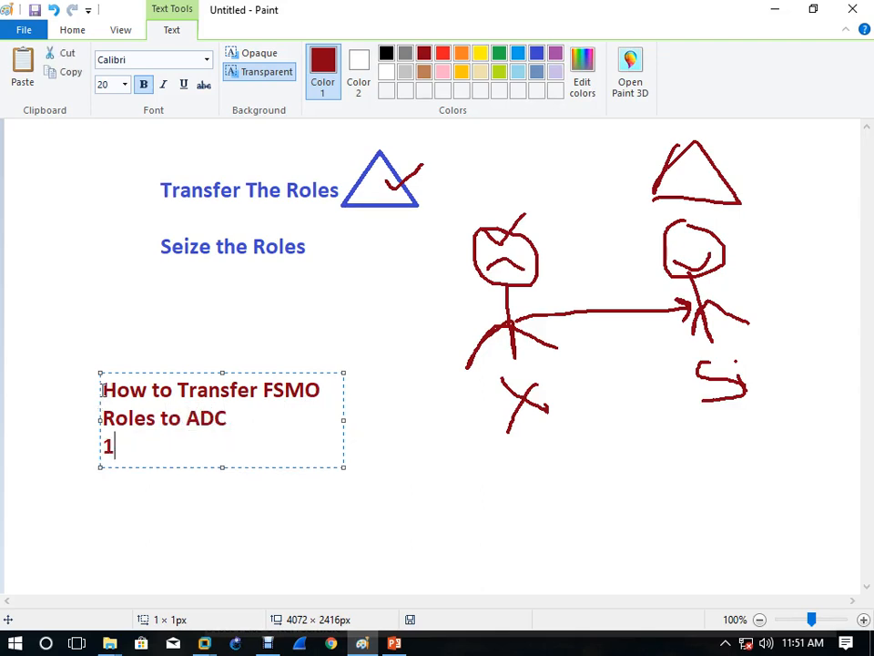
text(, FSM)
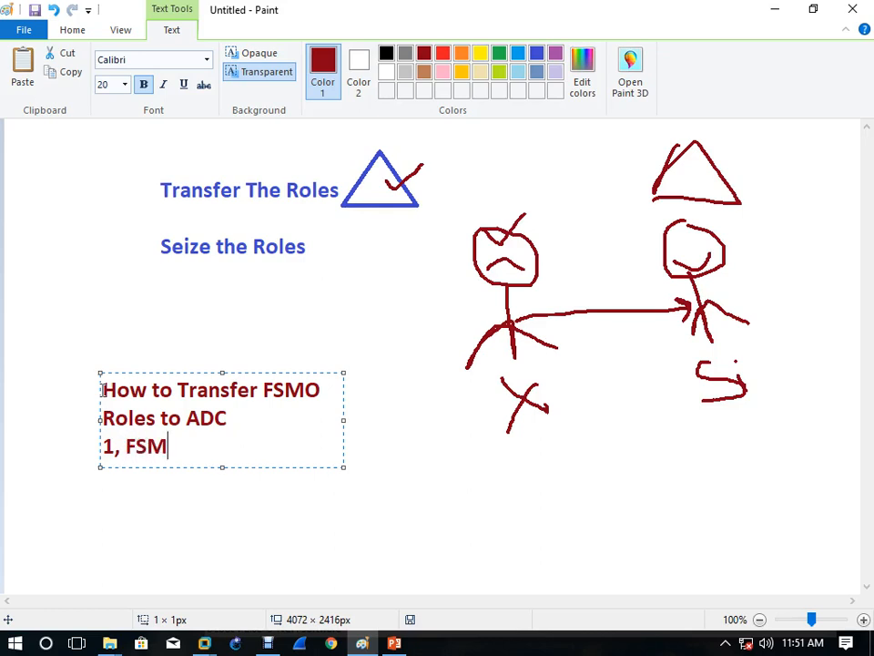
text(O is know)
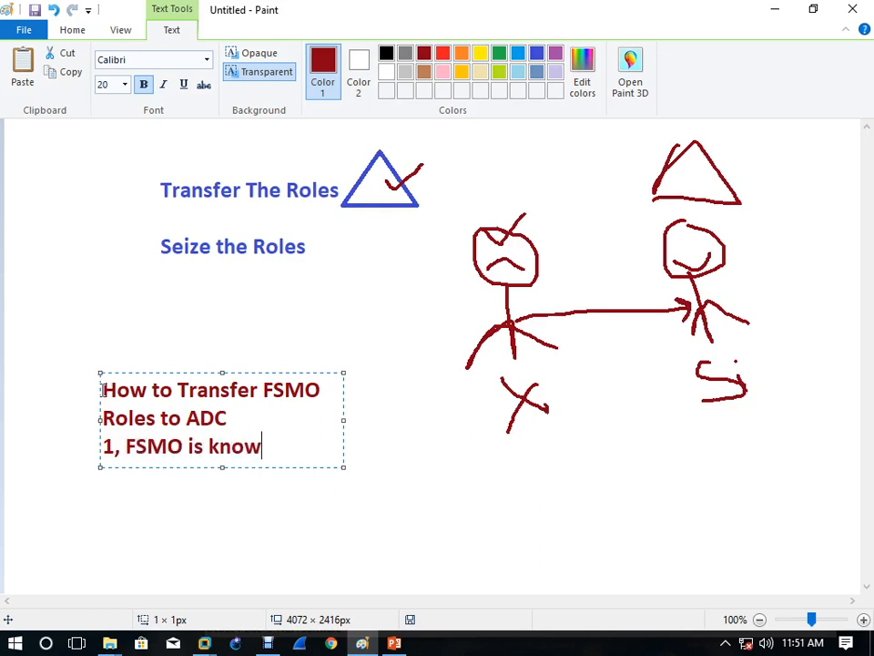
text( as)
drag(343, 420, 858, 471)
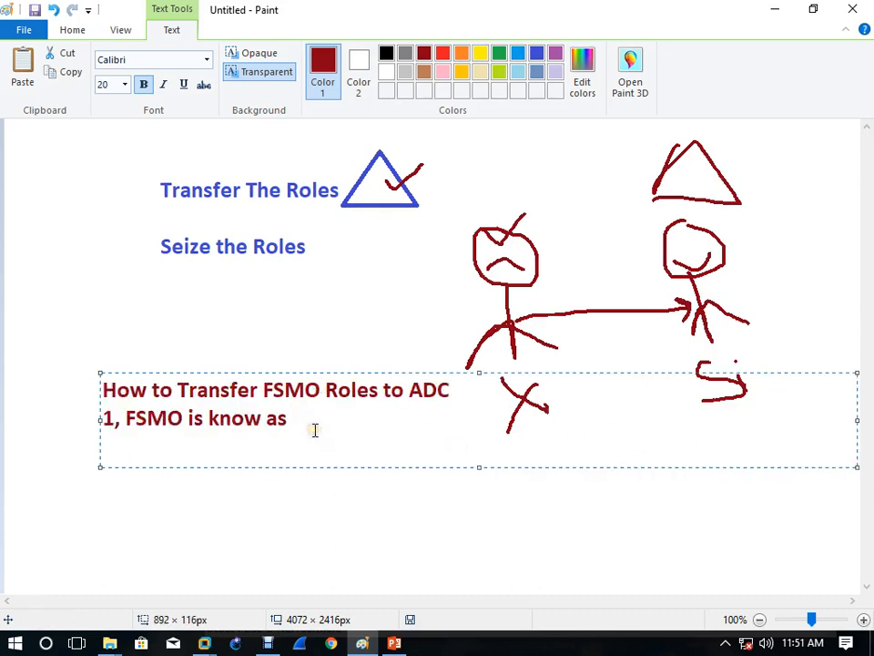
text(Flexiable Sin)
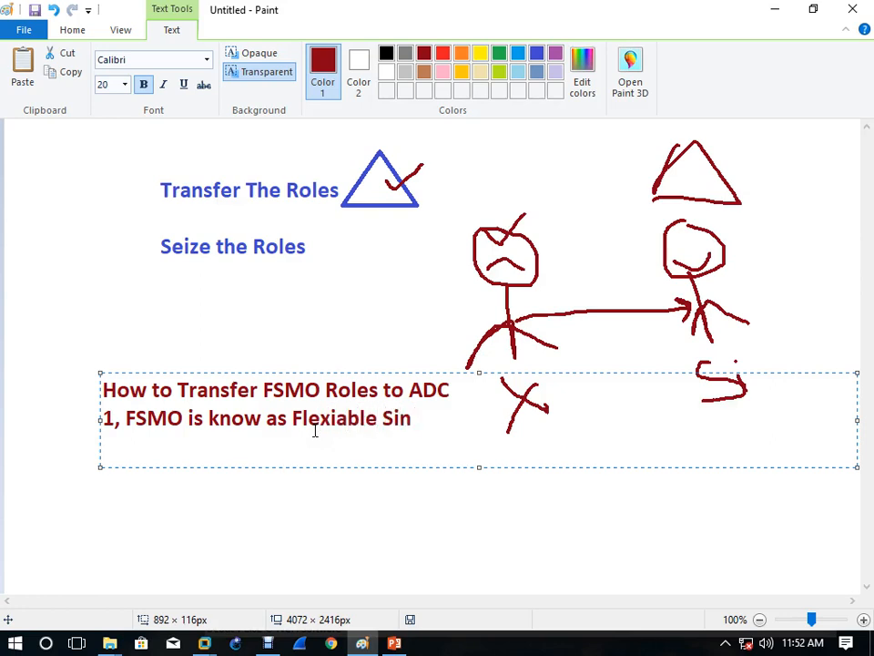
text(h)
key(BackSpace)
text(gle mast)
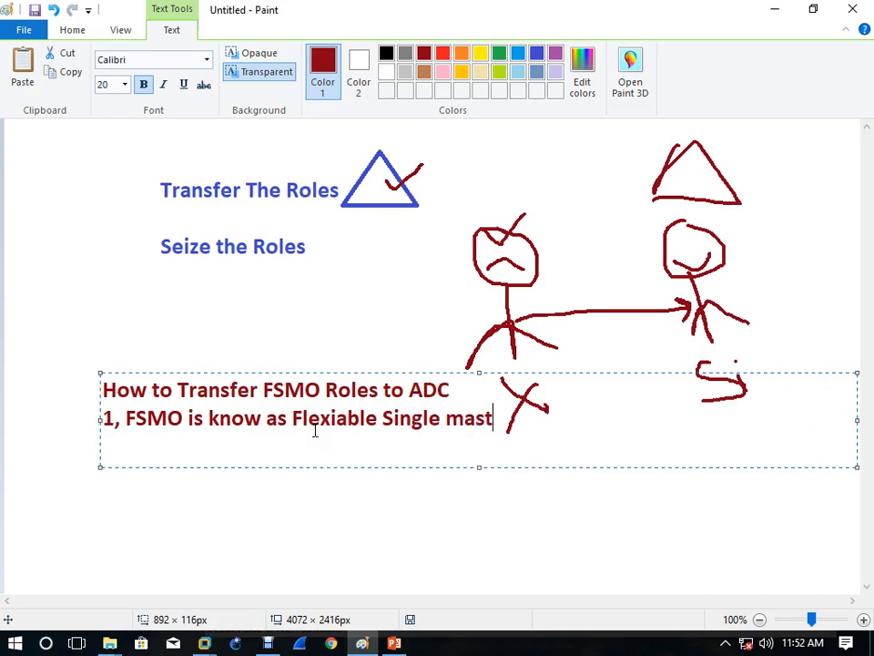
text(er op)
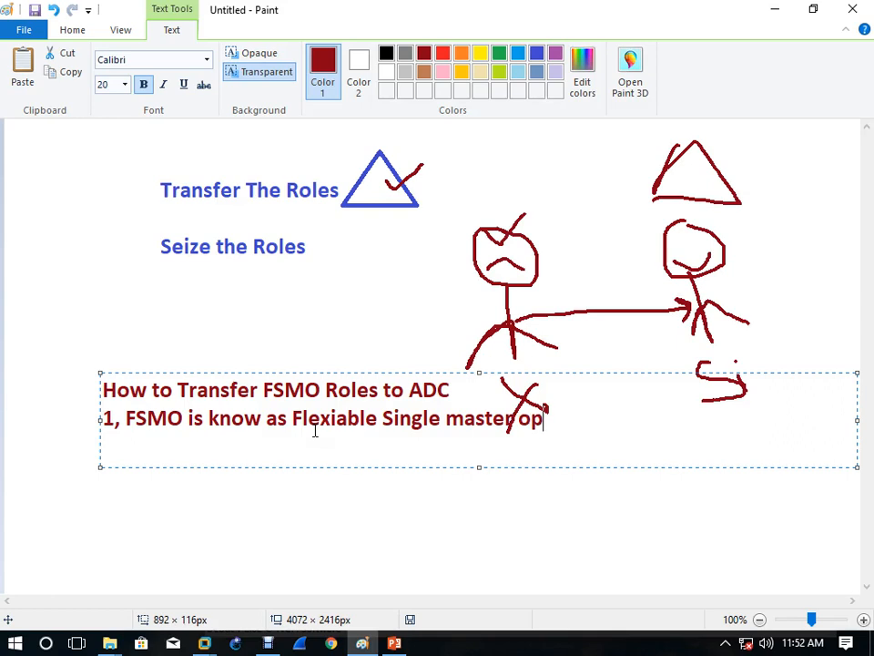
text(ear)
key(BackSpace)
text(eartion)
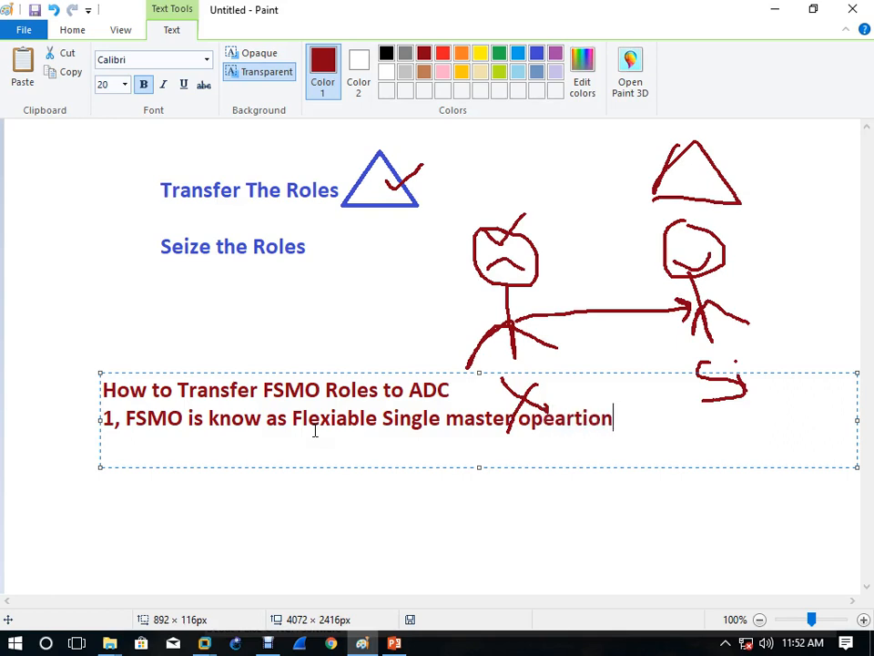
text(.)
key(Delete)
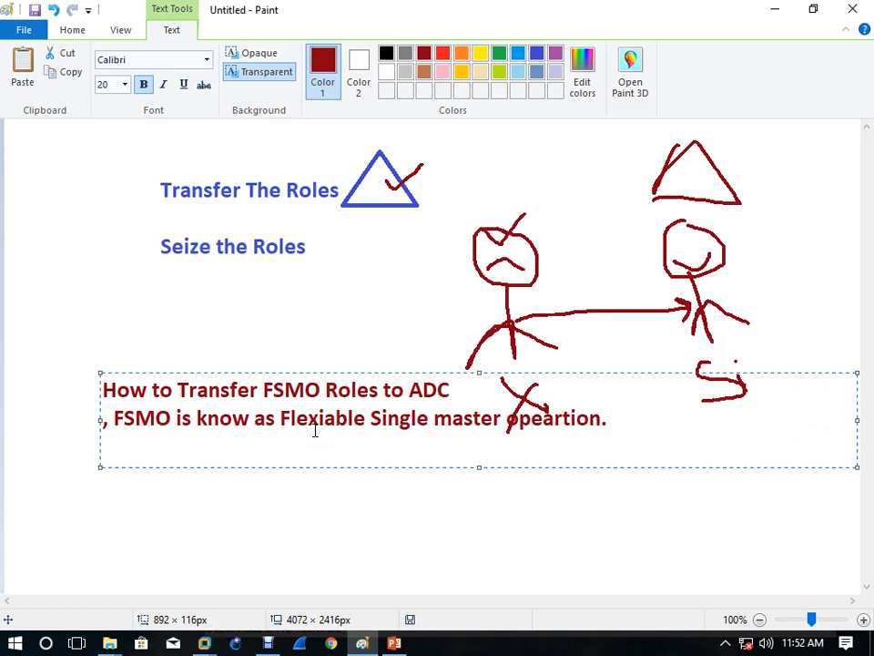
Step: Start the role list with the lines '1. DNM' and '2. SM'
text(Q)
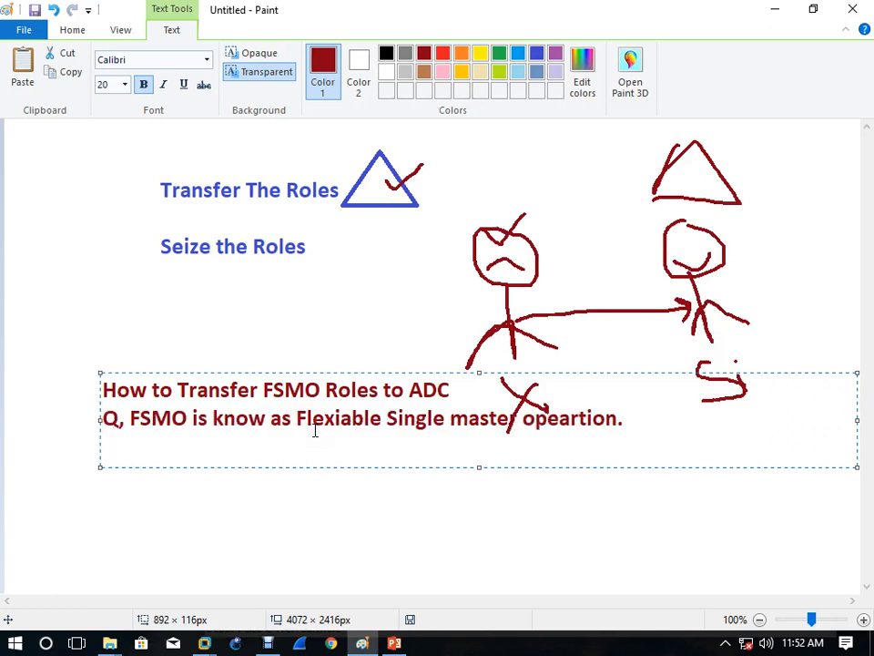
text(1. DN<)
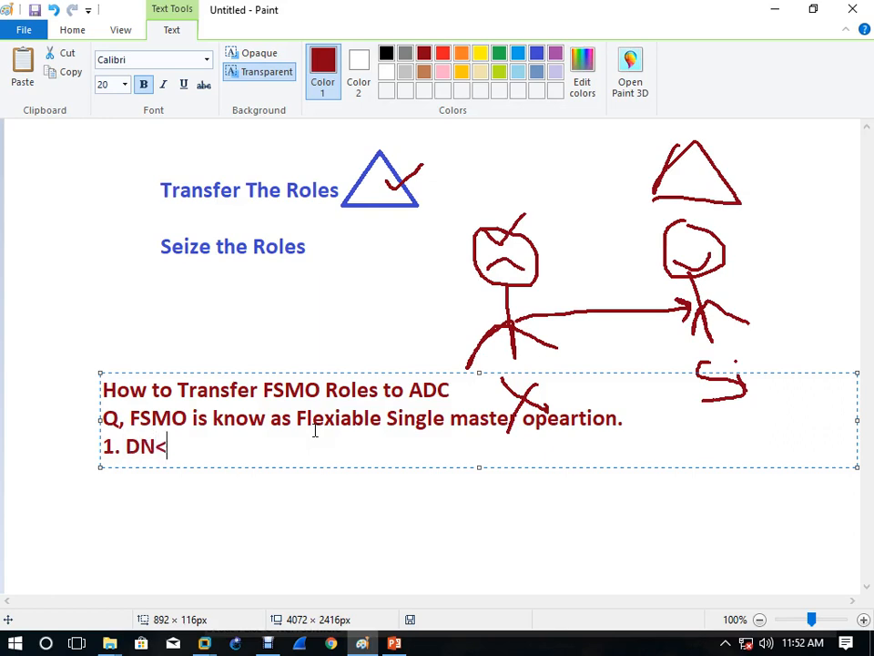
key(BackSpace)
text(M)
key(Return)
text(S)
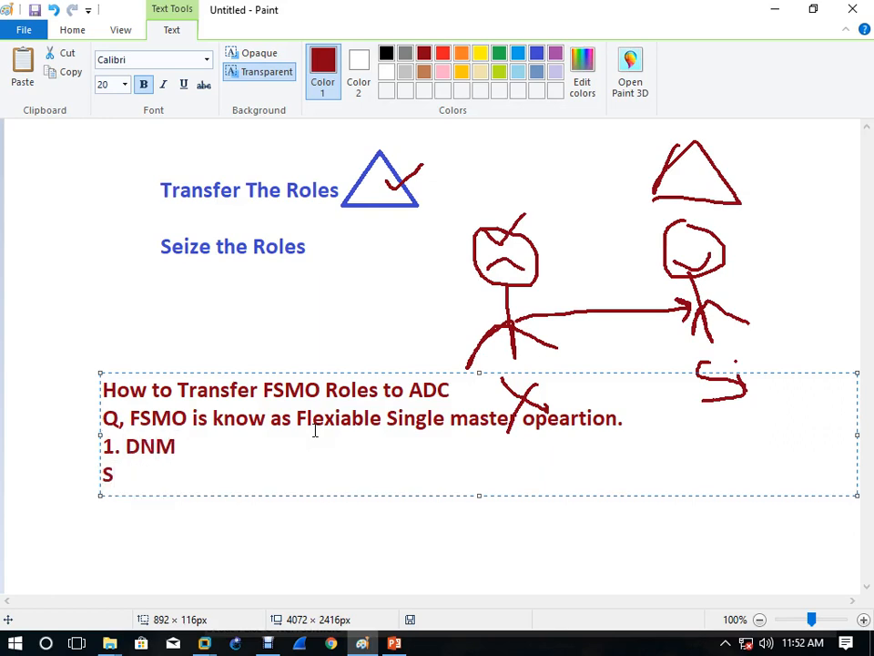
key(BackSpace)
text(2m)
key(BackSpace)
text(. SM)
Step: Add the lines '3. INF', '4. RID' and '5. PDC', then commit the text
key(Return)
text(3,)
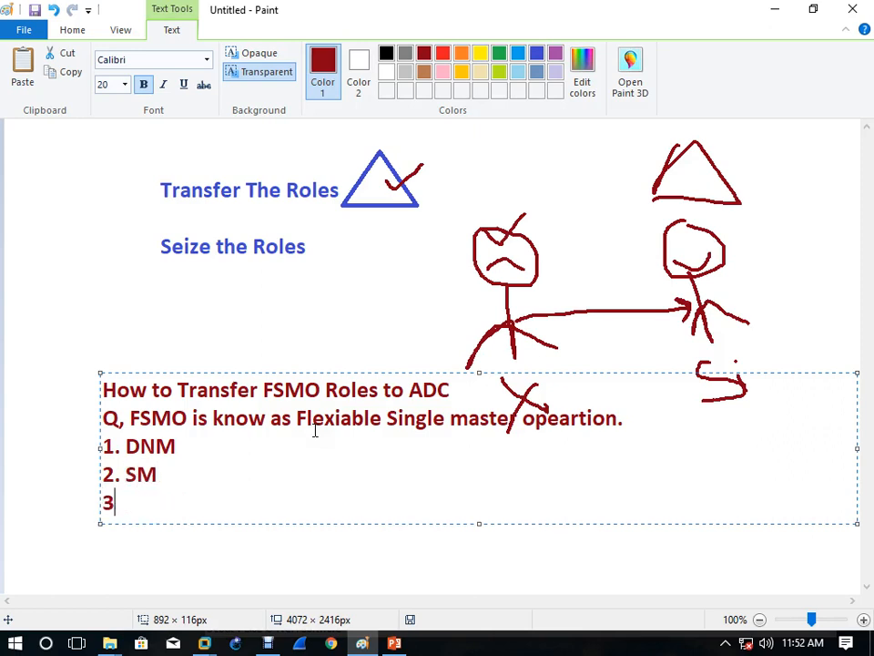
key(BackSpace)
key(BackSpace)
text(. INF)
key(Return)
text(4.)
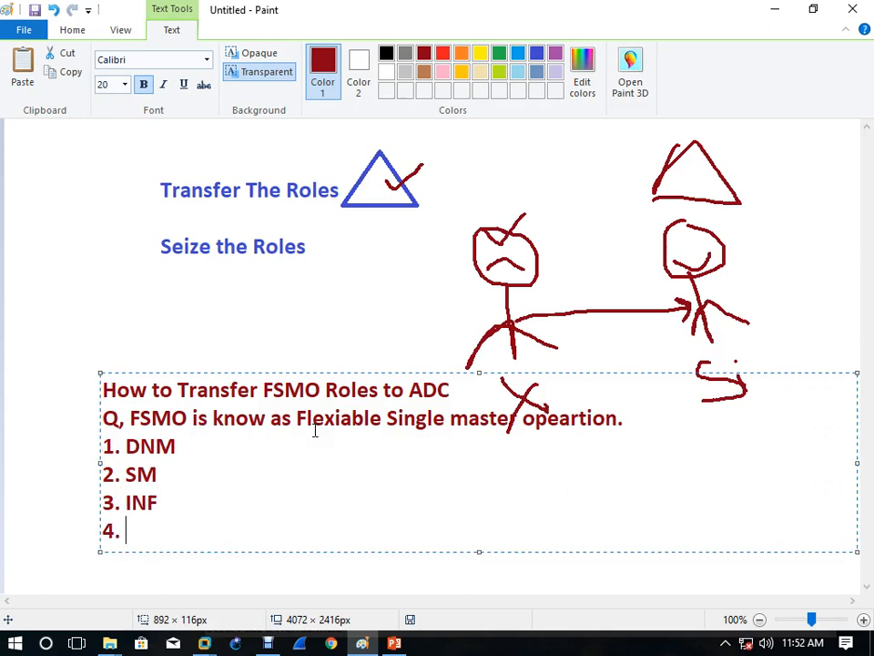
text( RID)
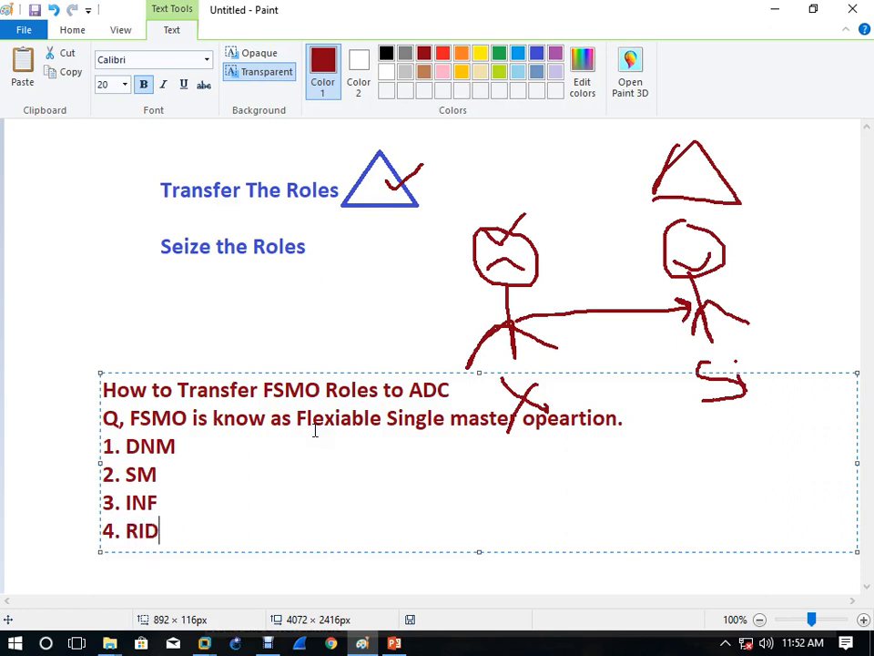
key(Return)
text(5. )
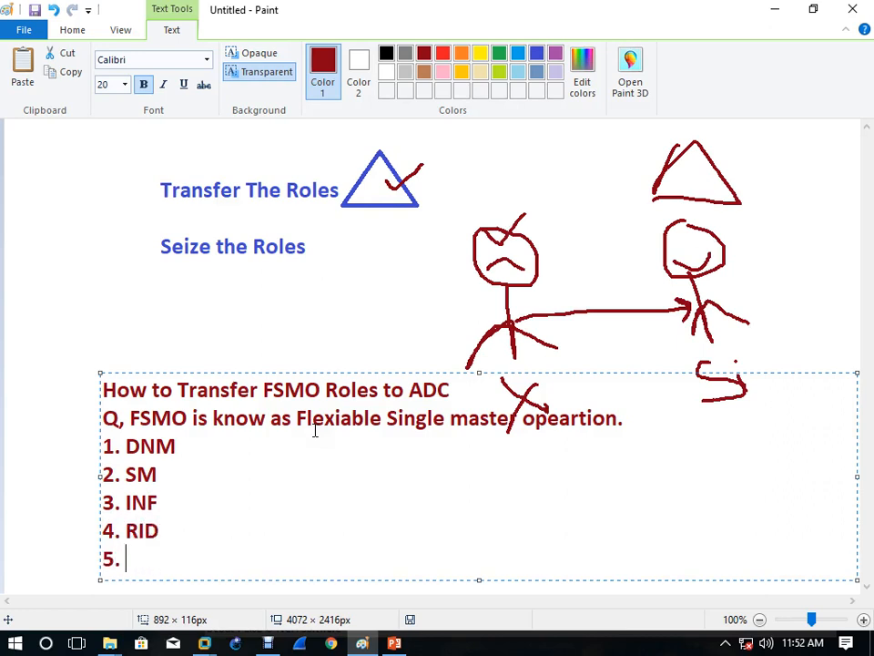
text(PDC)
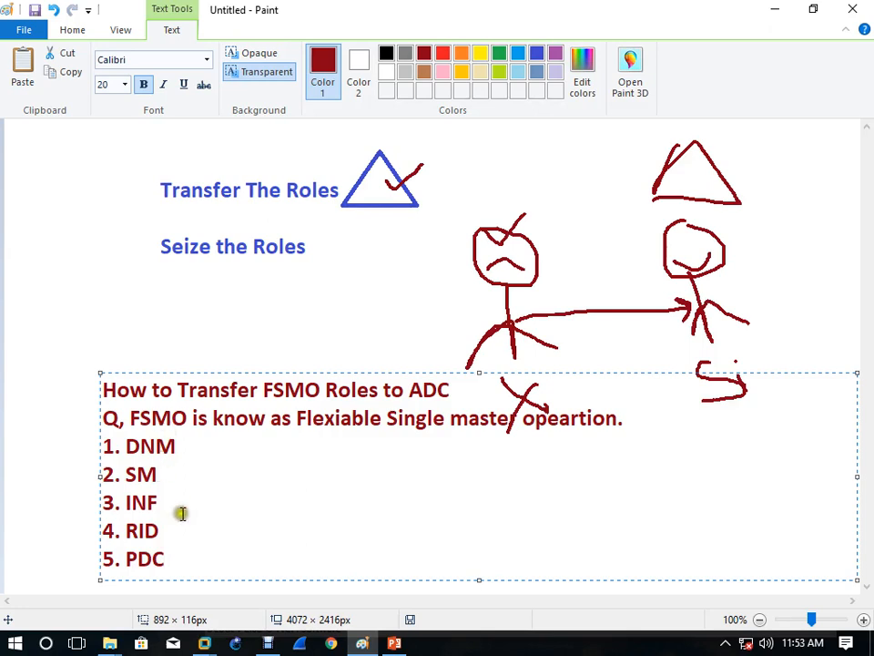
click(215, 332)
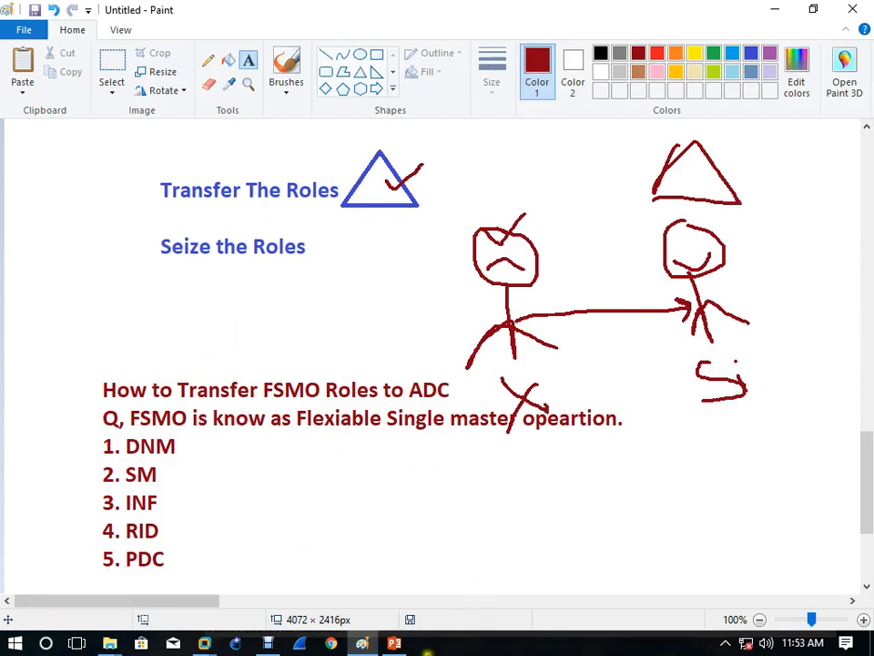
Step: Check the operations master roles slide, then return to the Paint drawing
click(395, 643)
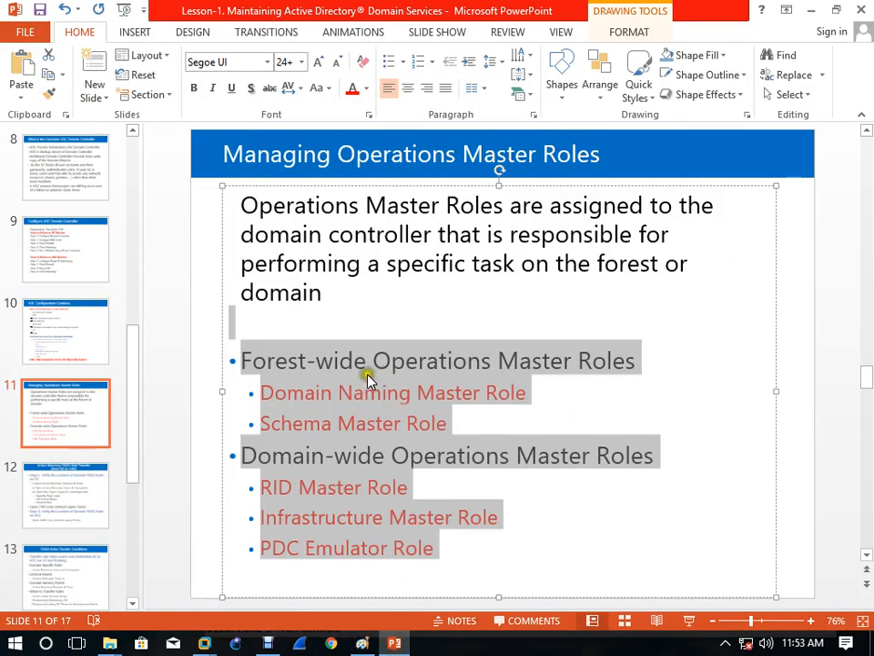
click(449, 422)
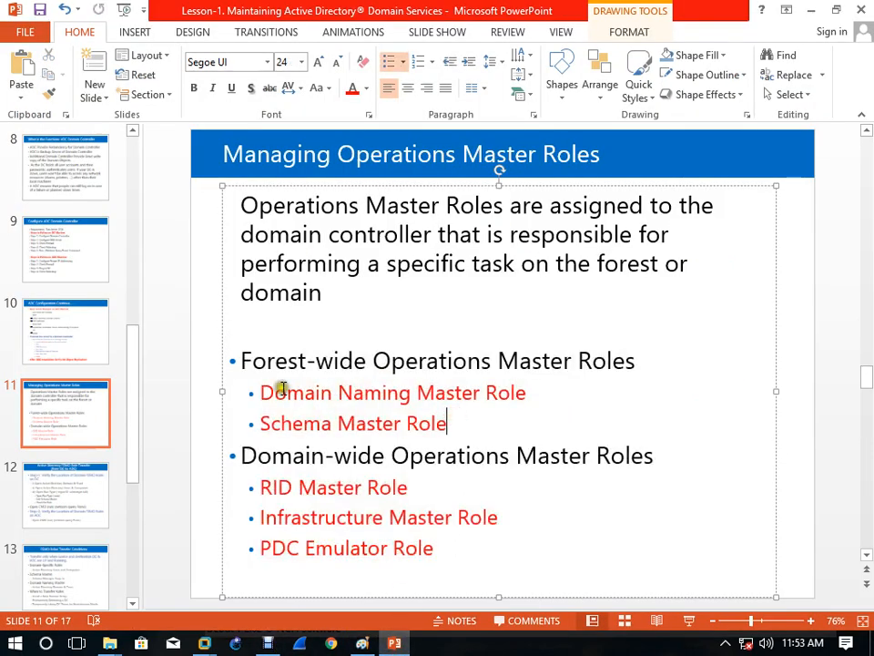
click(363, 643)
scroll(328, 435, up, 5)
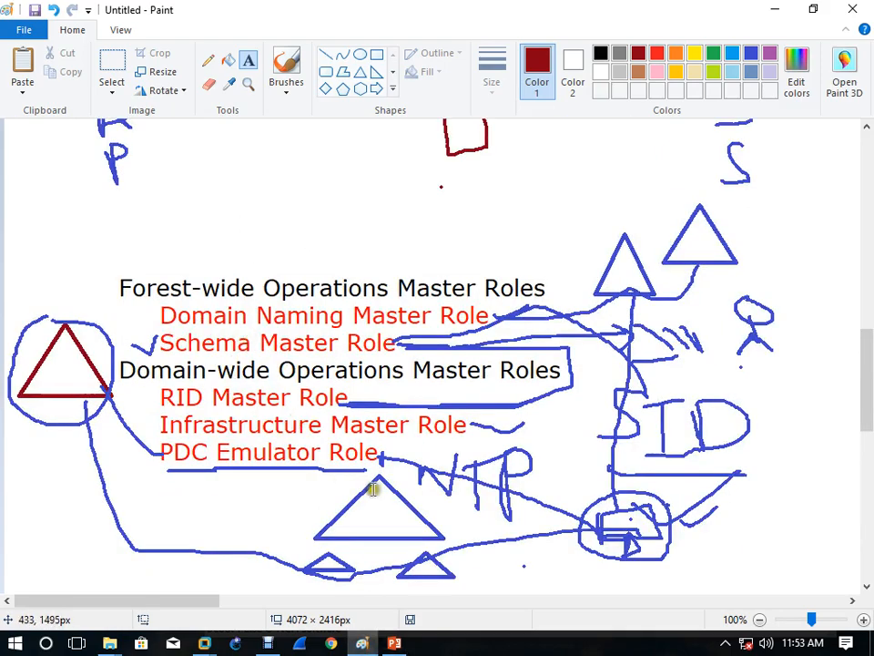
scroll(374, 492, down, 5)
scroll(376, 498, down, 3)
scroll(373, 497, up, 2)
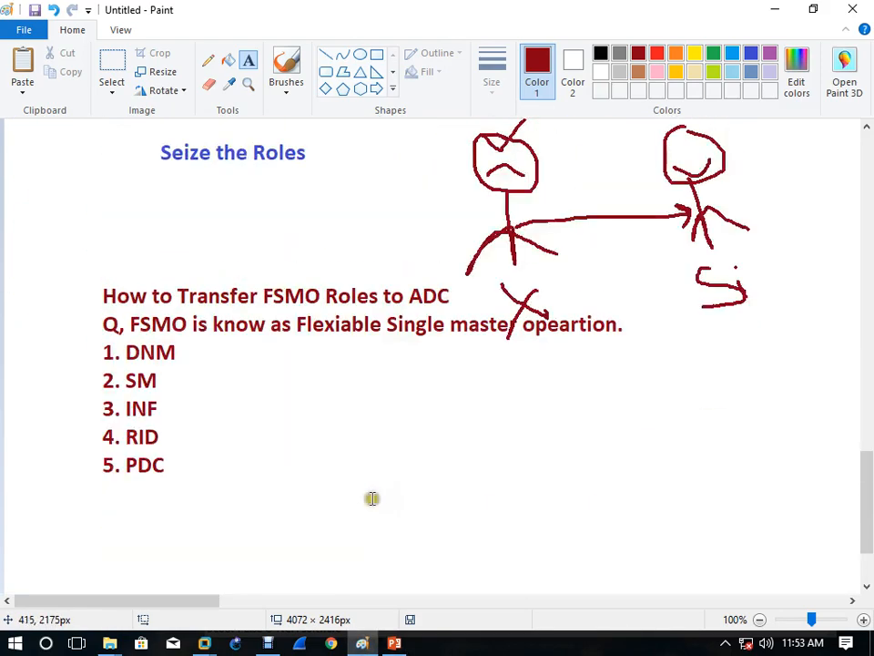
Step: Bring up VMware Workstation, cycle through the YDC2, WIN-1 and YDC3 tabs, and settle on YDC1
mouse_move(208, 646)
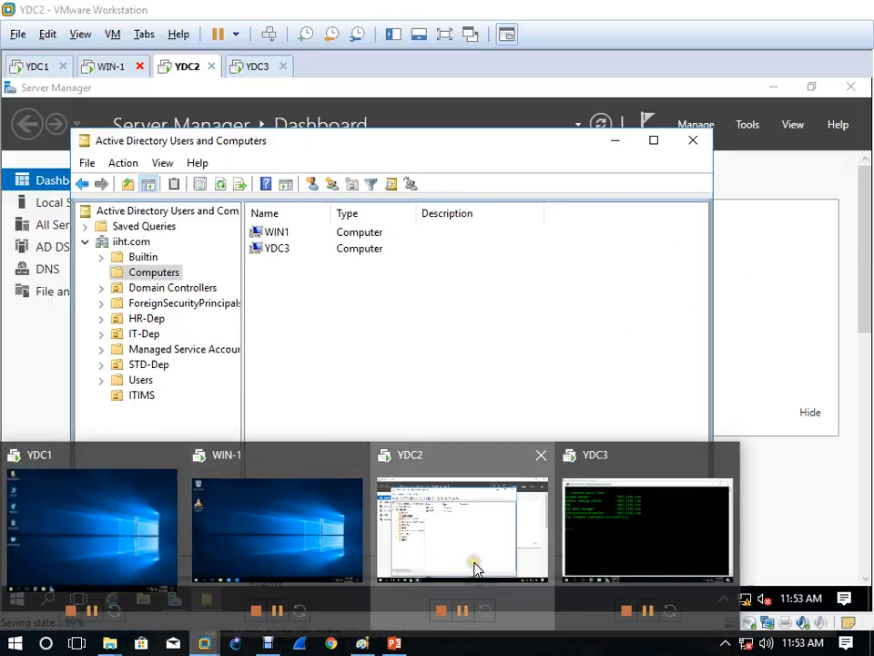
click(475, 566)
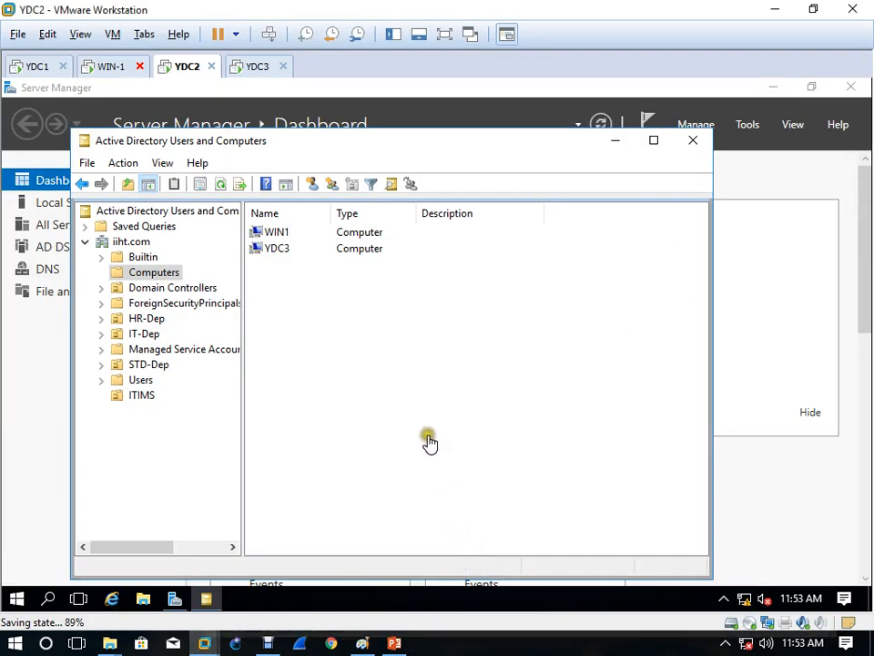
click(87, 73)
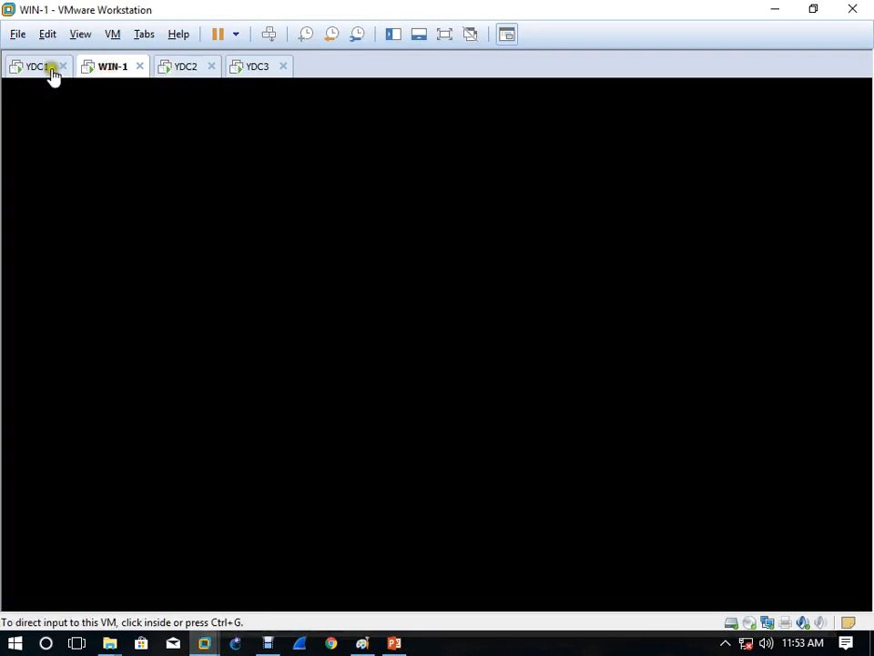
click(51, 71)
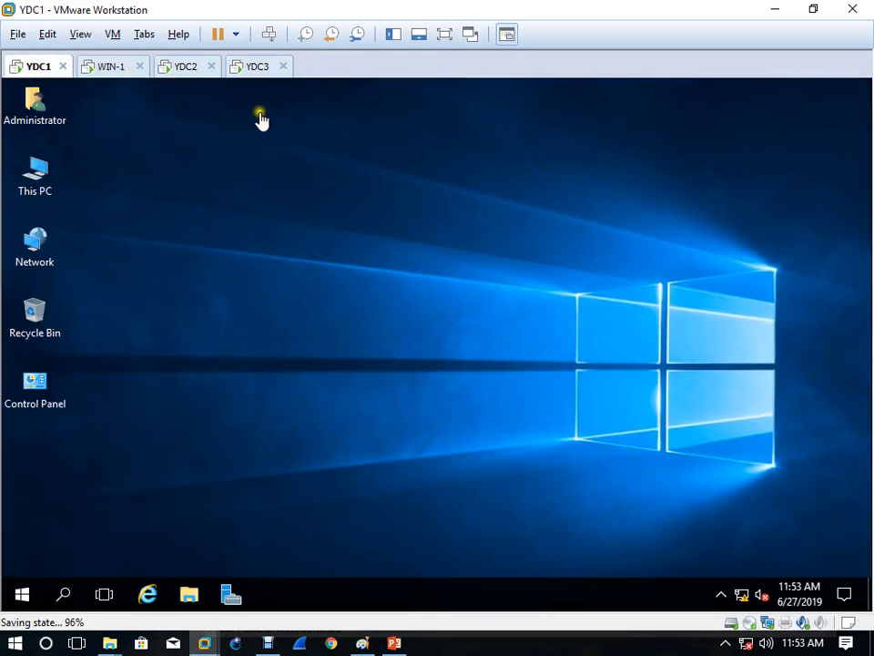
click(253, 71)
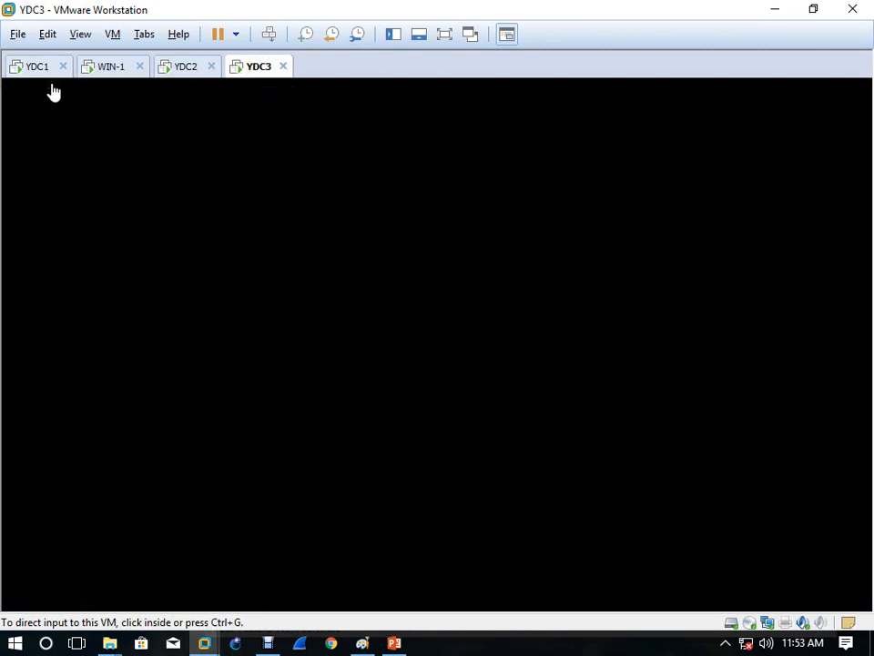
click(189, 68)
click(258, 67)
click(35, 66)
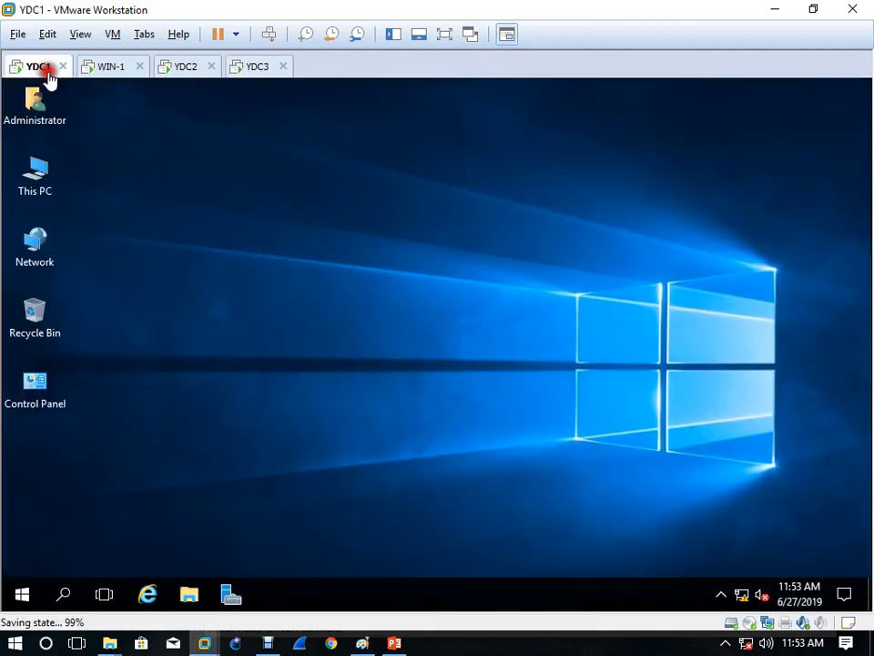
click(255, 316)
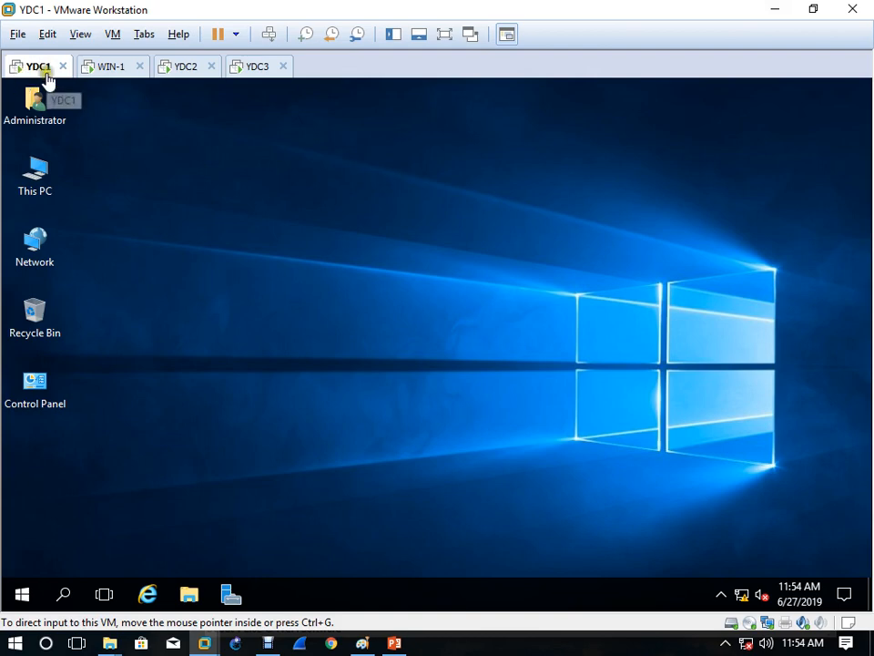
Step: Open Active Directory Users and Computers on YDC1 from Server Manager's Tools menu
click(225, 240)
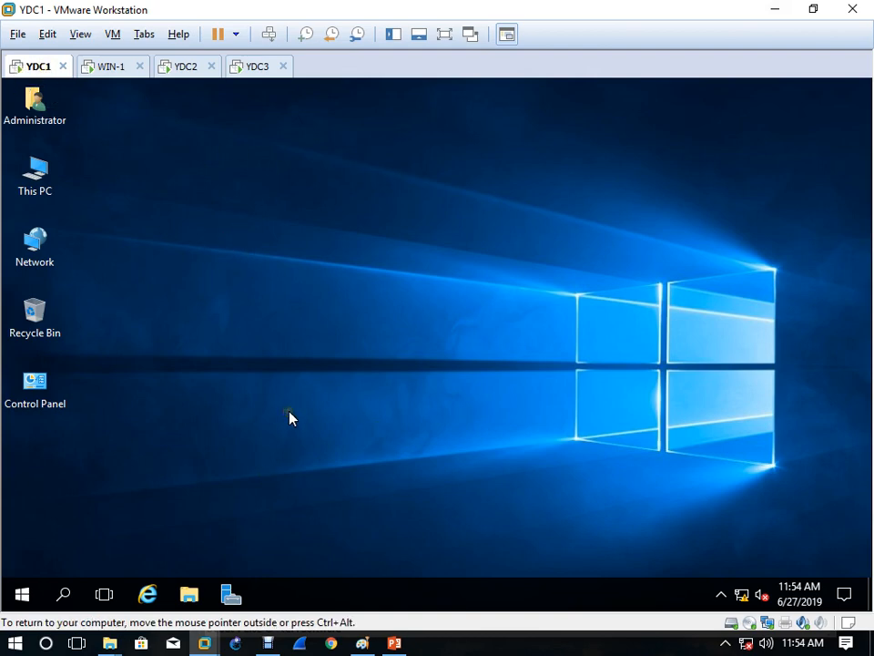
click(231, 594)
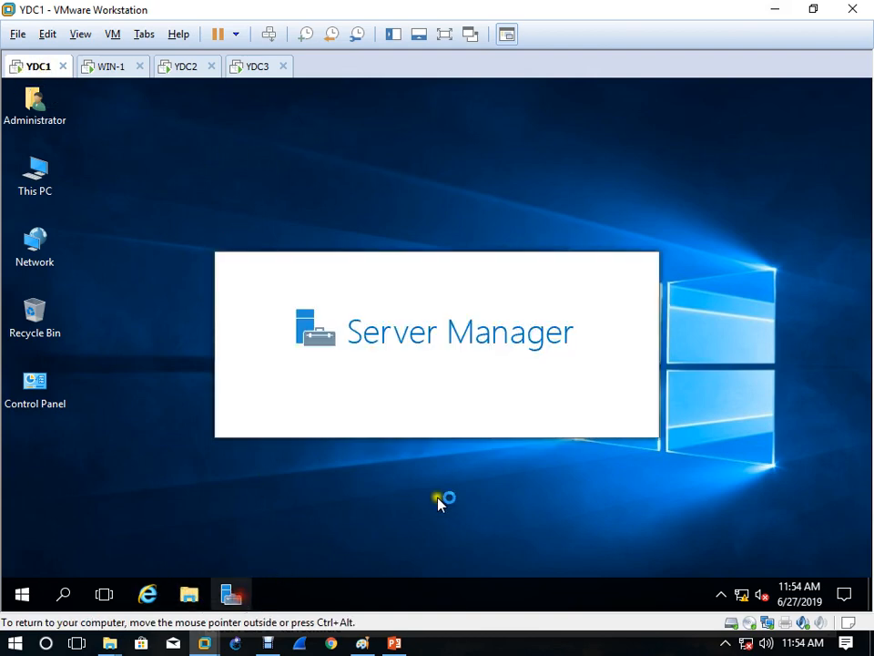
click(752, 127)
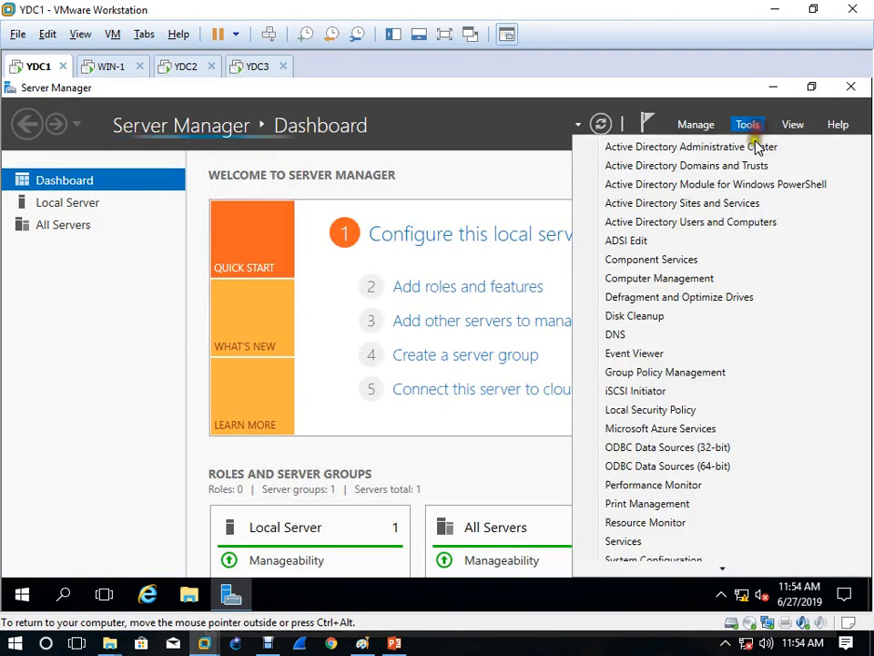
click(712, 233)
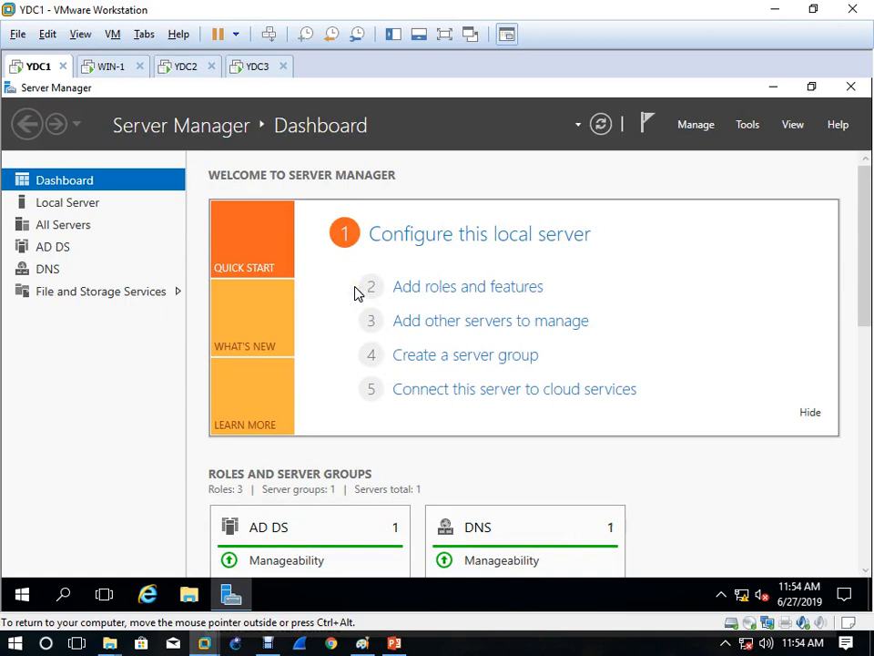
click(338, 356)
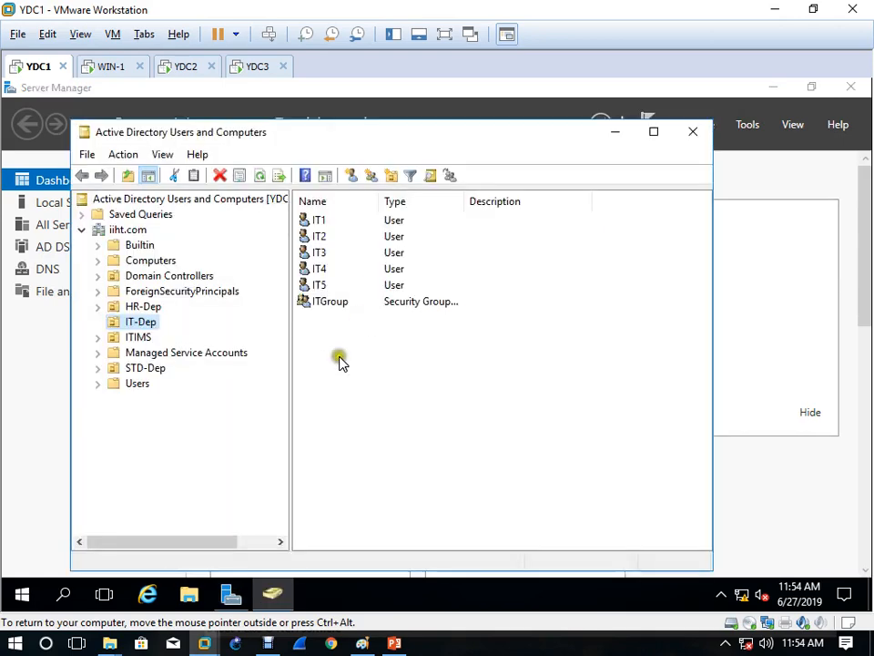
click(228, 419)
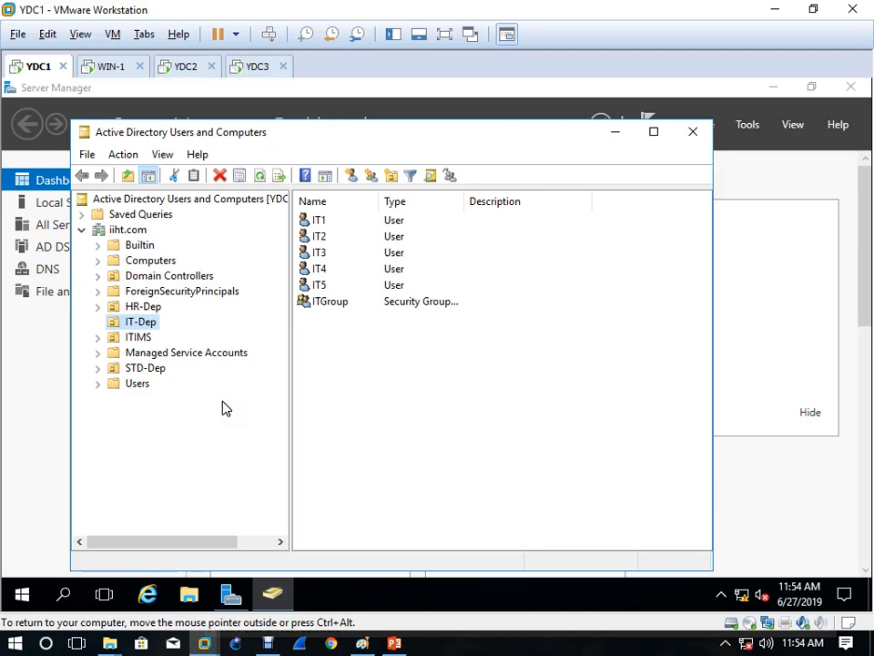
Step: Check the RID, PDC and Infrastructure master holders for iiht.com, then close Operations Masters
right_click(133, 232)
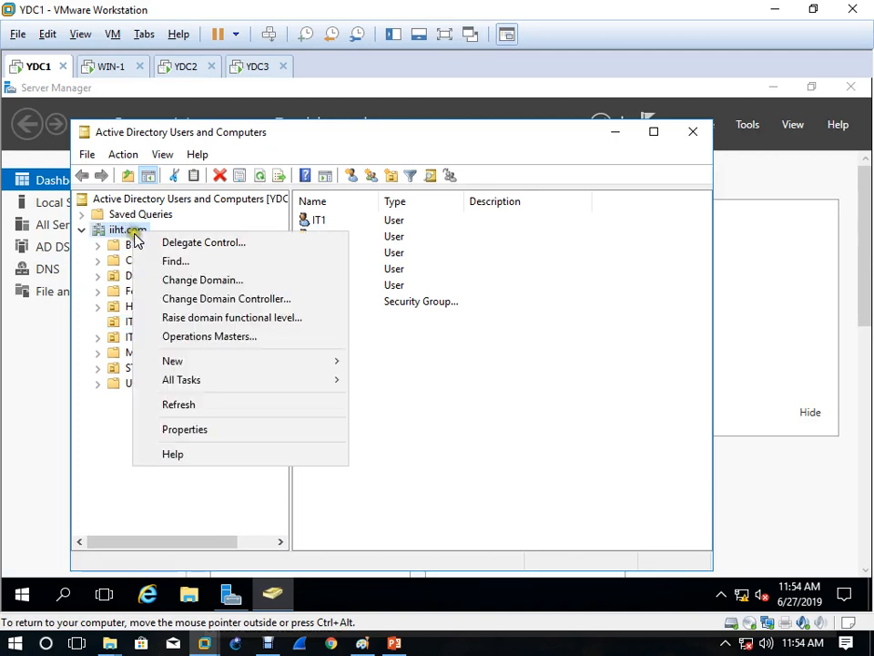
click(223, 340)
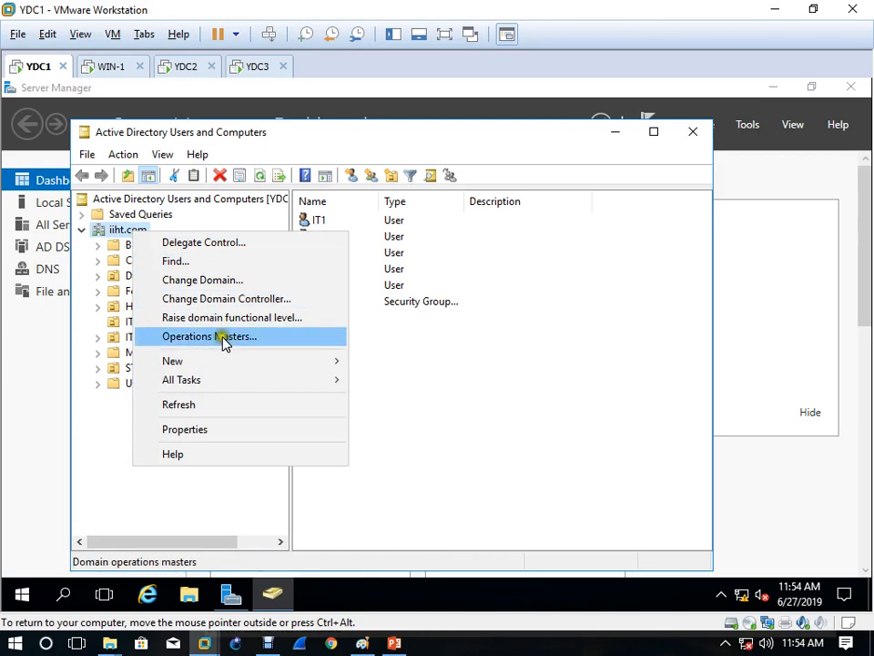
click(216, 339)
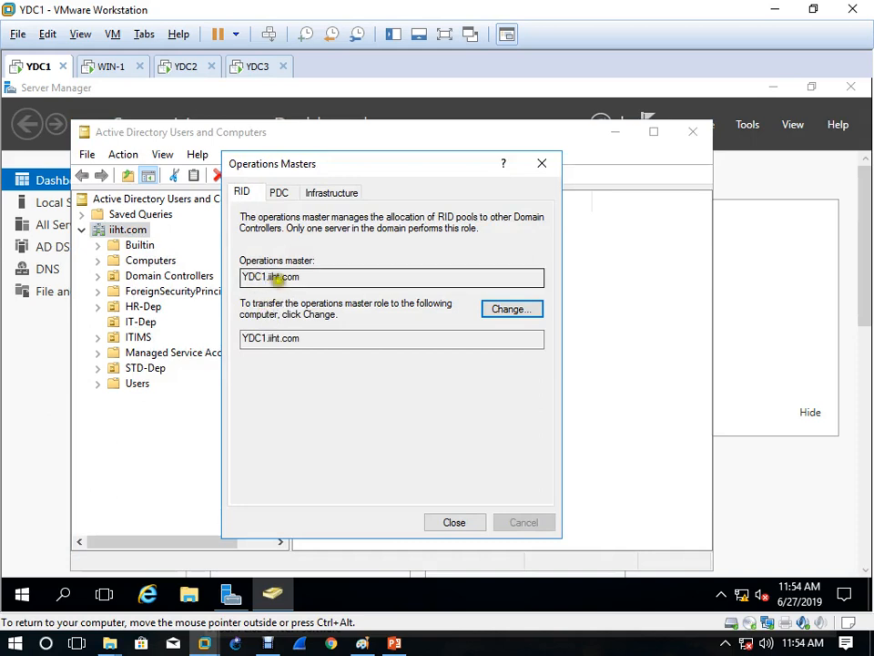
click(278, 193)
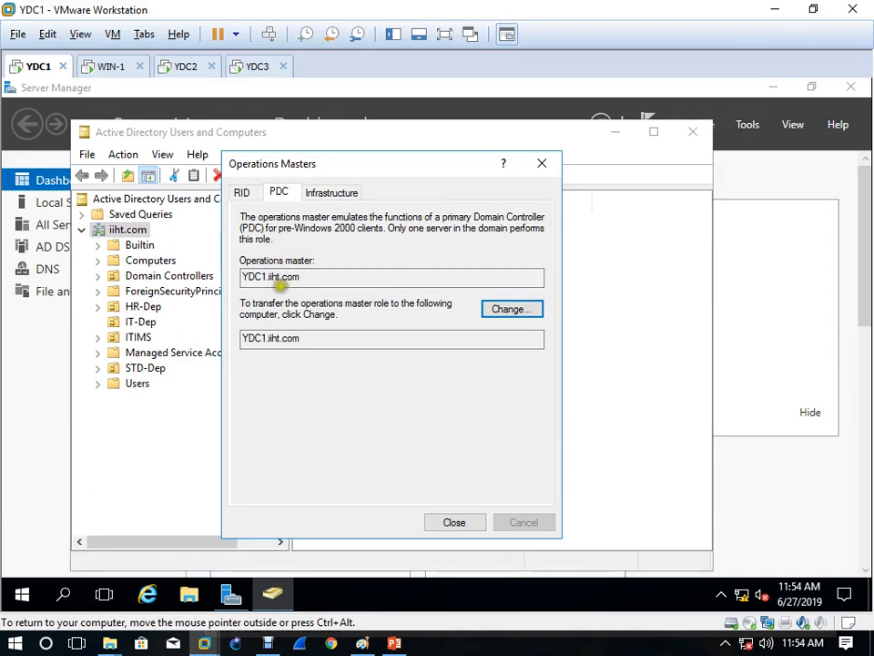
click(350, 193)
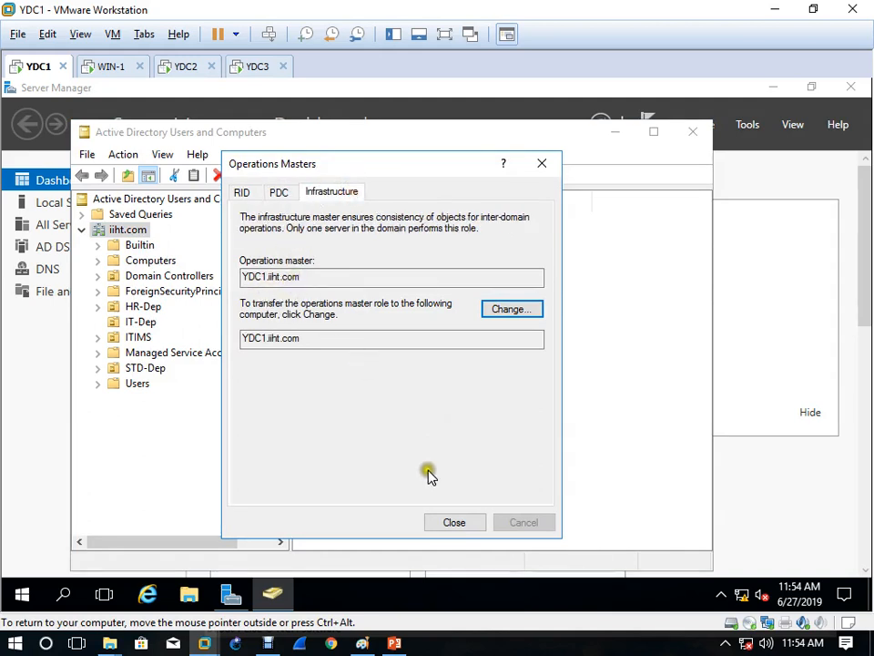
click(468, 523)
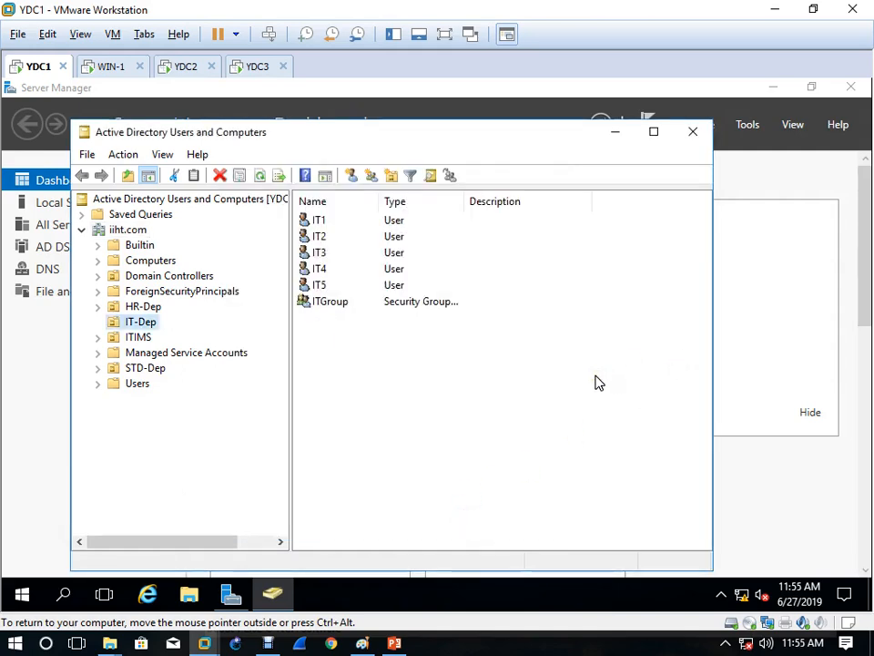
Step: Open Active Directory Domains and Trusts from Server Manager's Tools menu and expand iiht.com
click(751, 132)
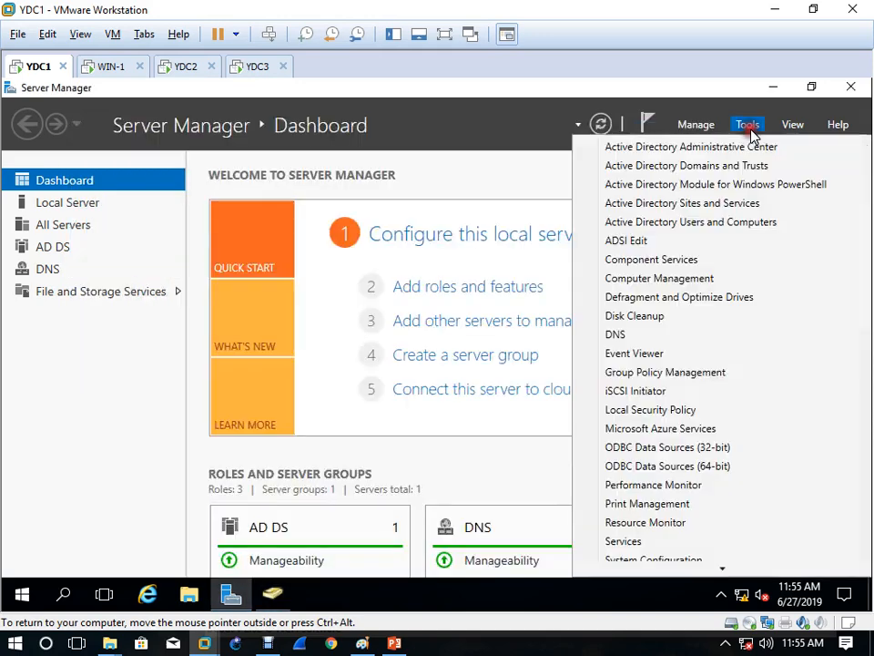
click(708, 167)
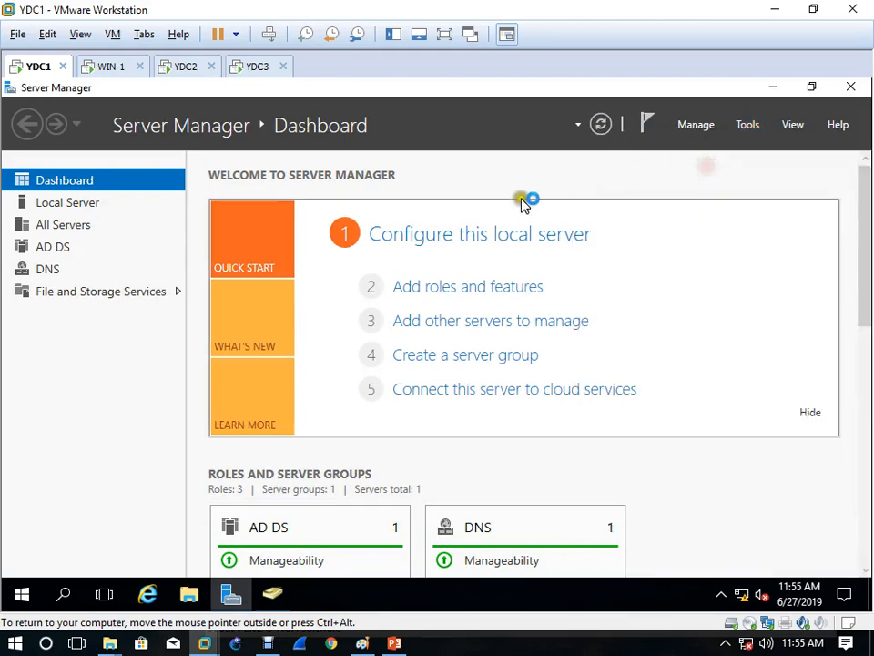
click(38, 174)
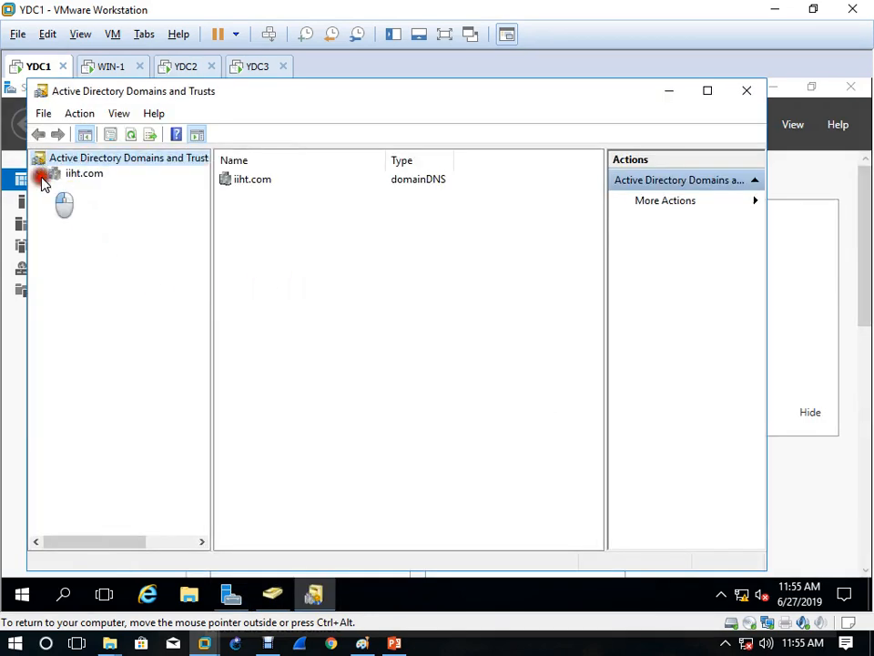
Step: Check the domain naming master holder, then close that window and the console
right_click(86, 178)
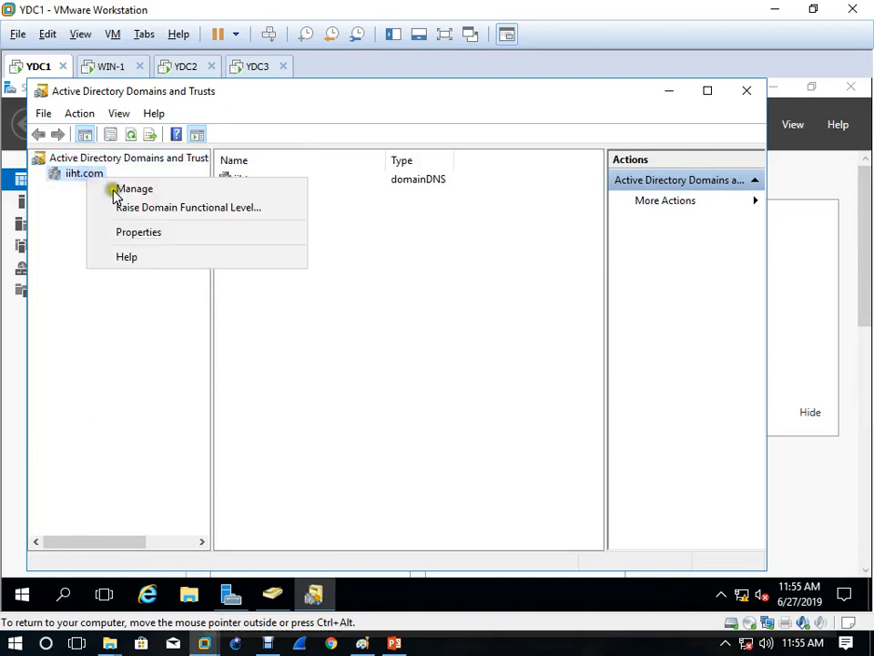
right_click(121, 161)
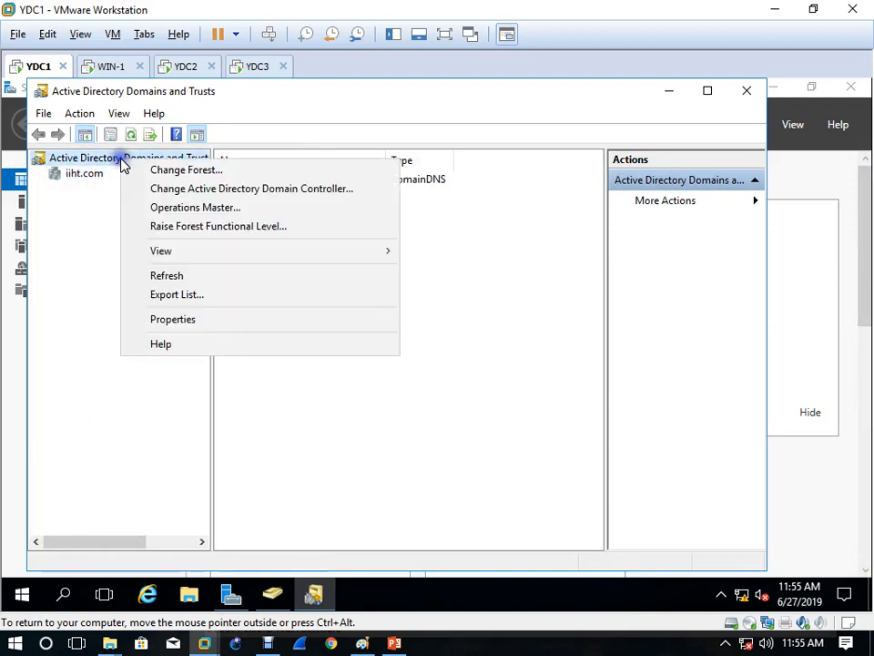
click(208, 207)
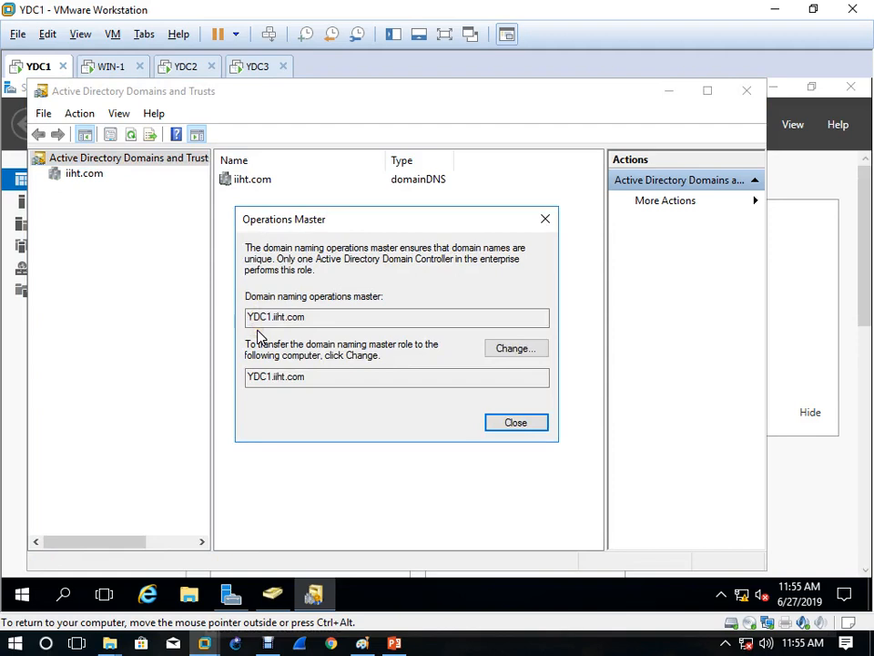
click(503, 418)
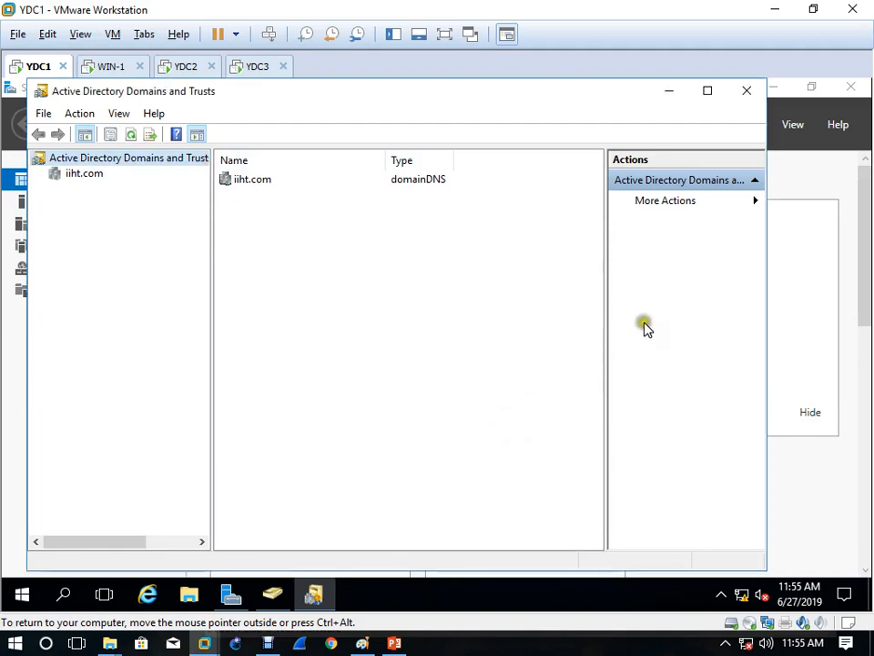
click(749, 92)
click(718, 480)
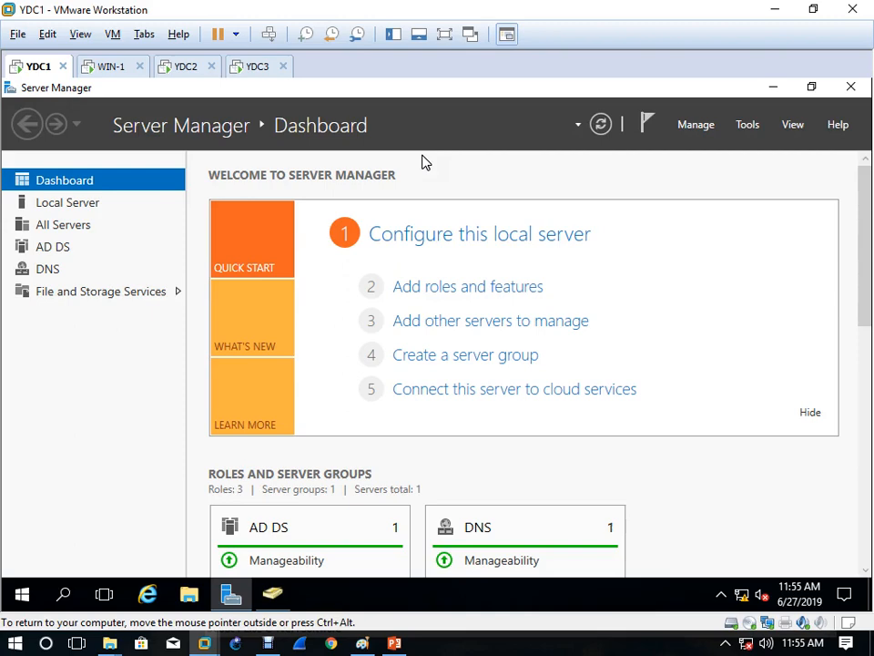
Step: Launch an empty management console (mmc) on YDC1 from the Run prompt
click(643, 494)
key(super+r)
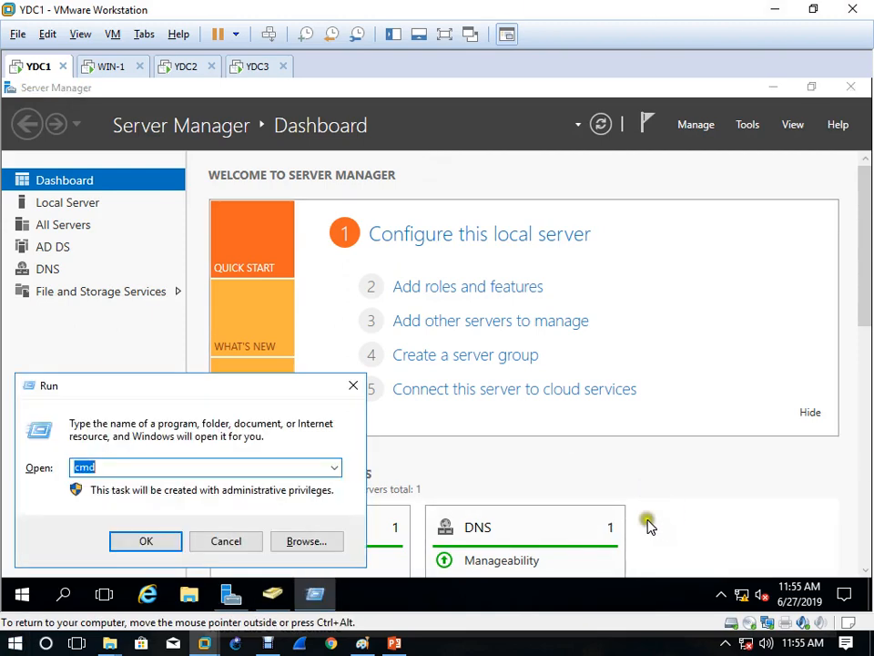
text(mmc)
key(Return)
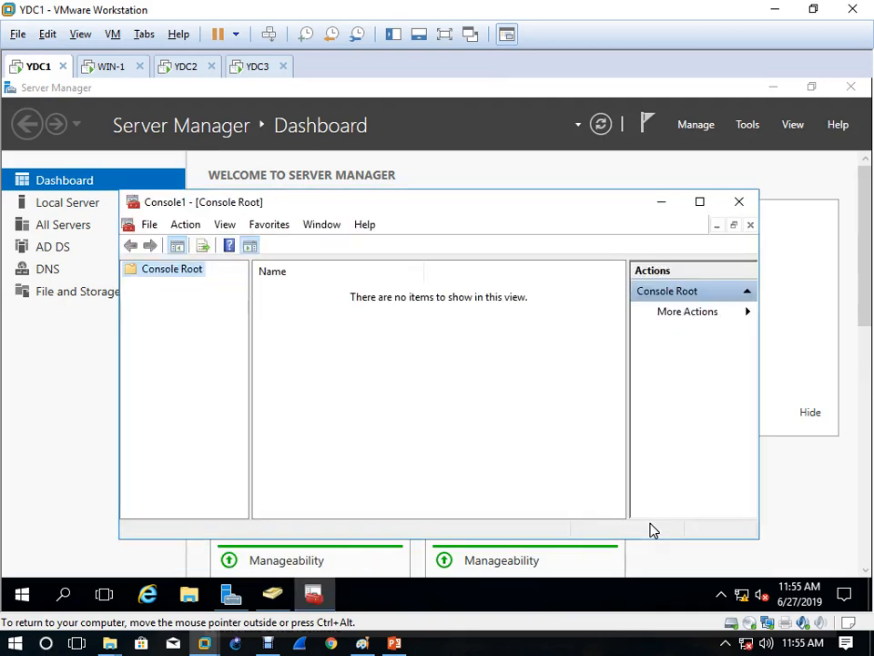
Step: Bring up Add or Remove Snap-ins from the File menu and widen the snap-in name column
click(151, 230)
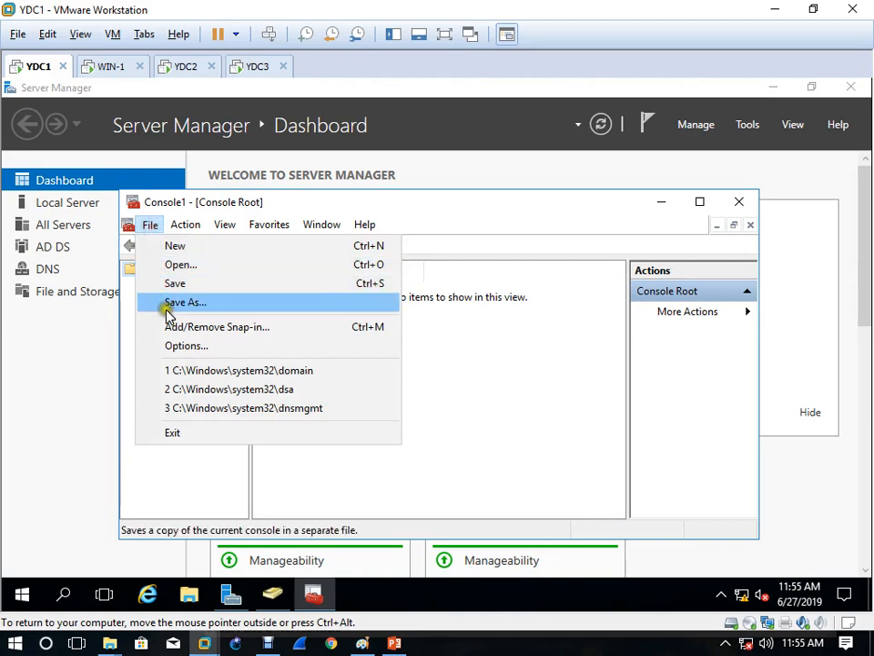
click(228, 333)
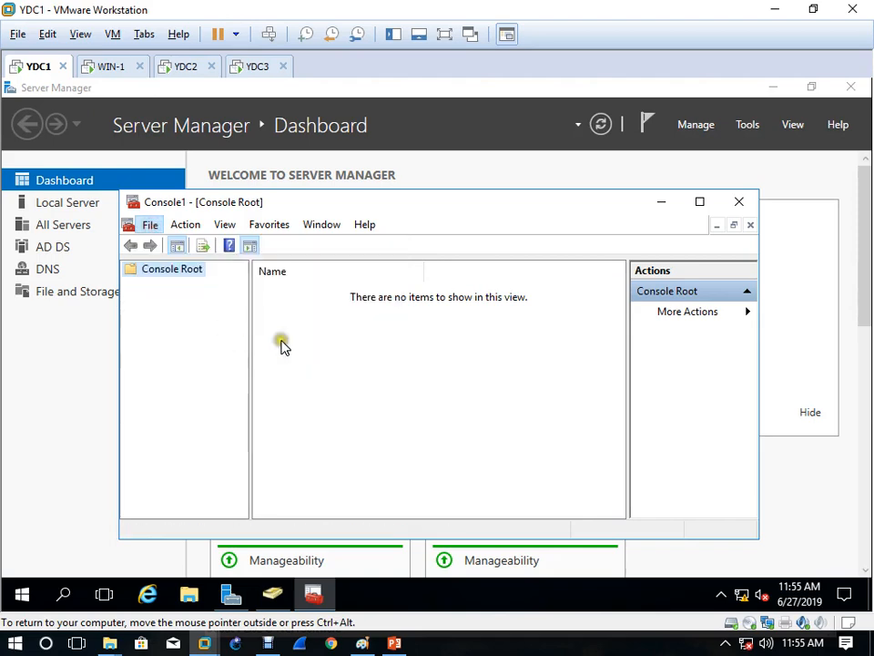
double_click(278, 254)
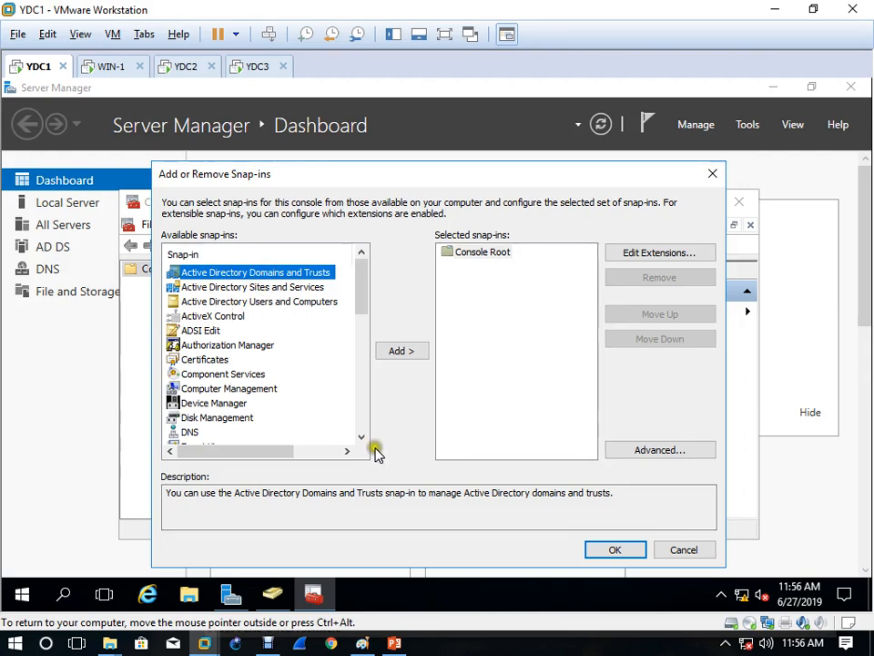
Step: Register schmmgmt.dll with regsvr32, then close the snap-ins dialog and the empty Console1
key(super+r)
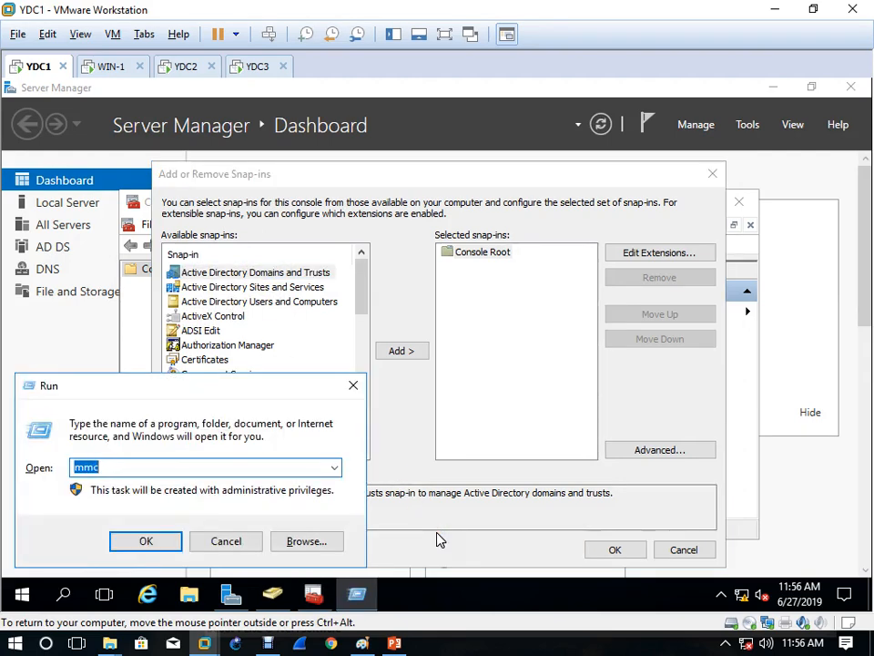
text(re)
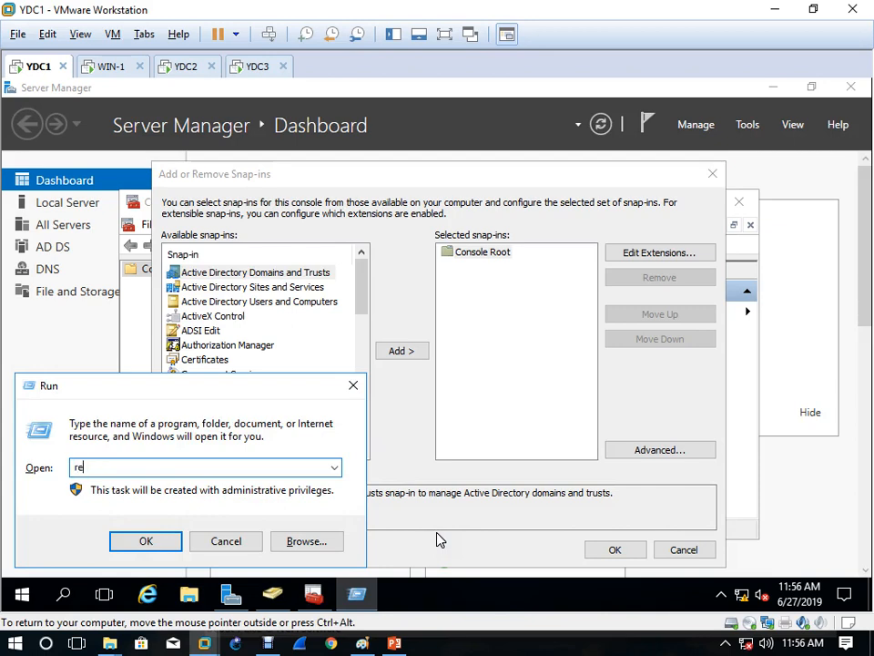
text(gsvr32 schmmgmt.dll)
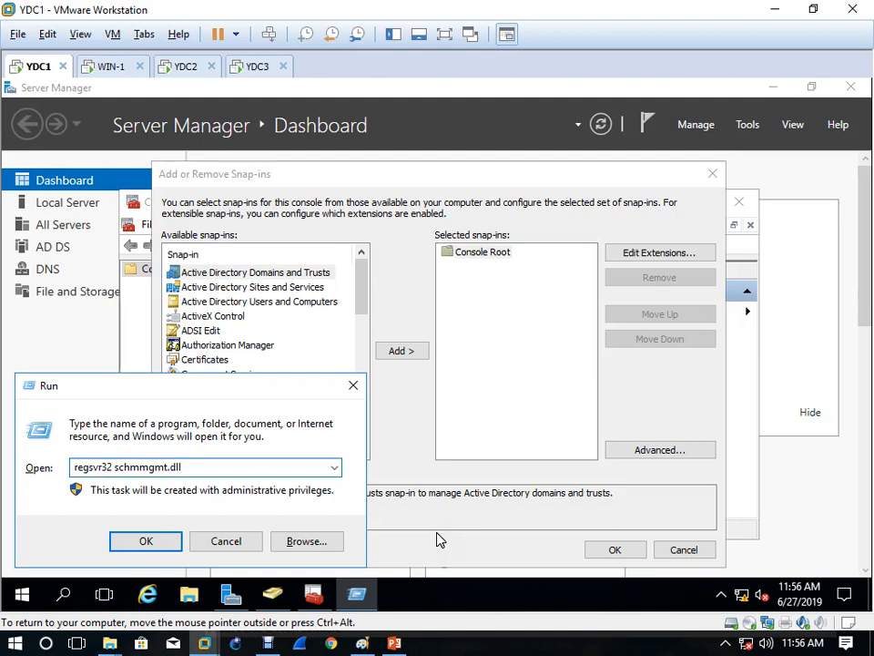
key(Return)
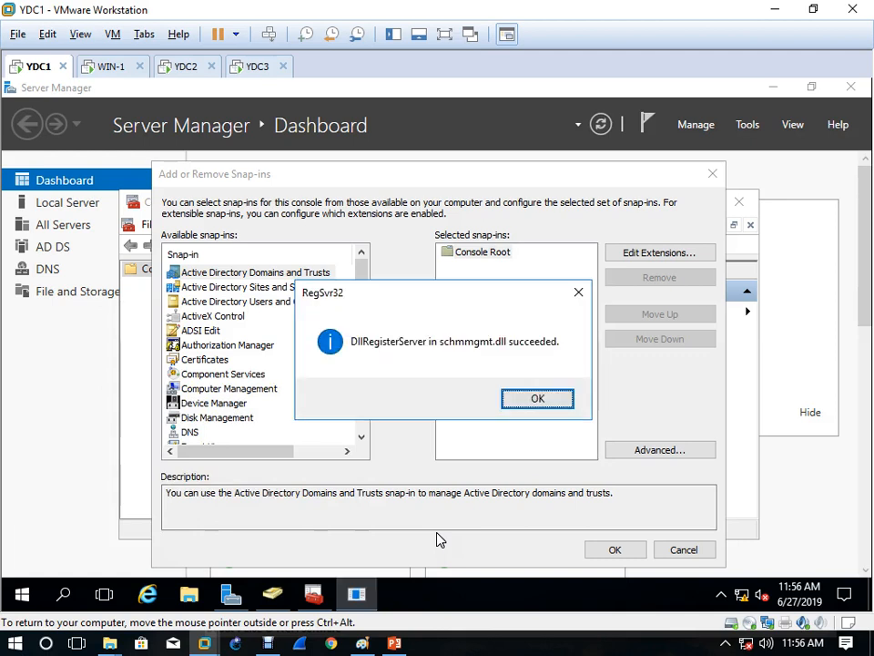
click(552, 398)
click(642, 553)
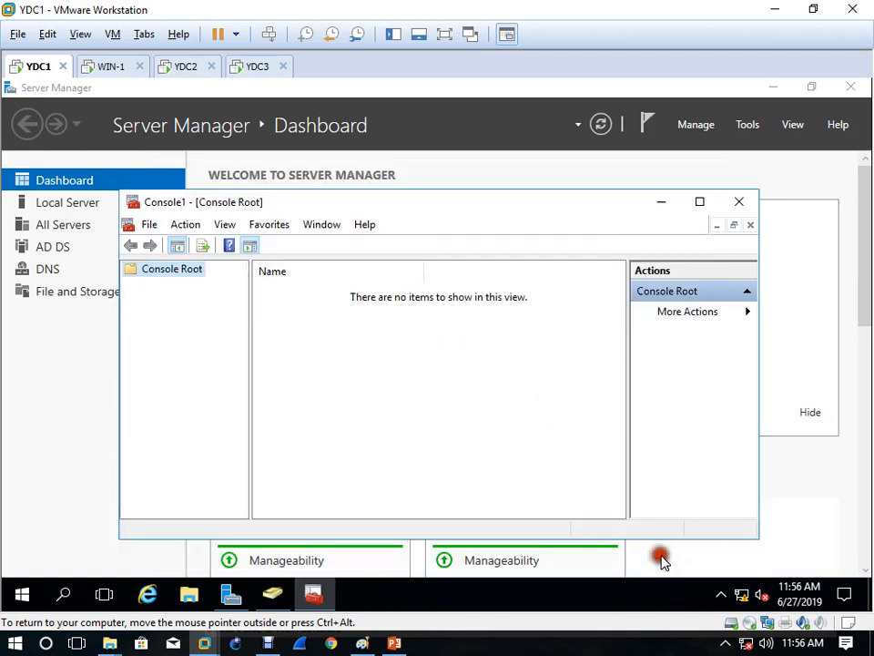
click(738, 201)
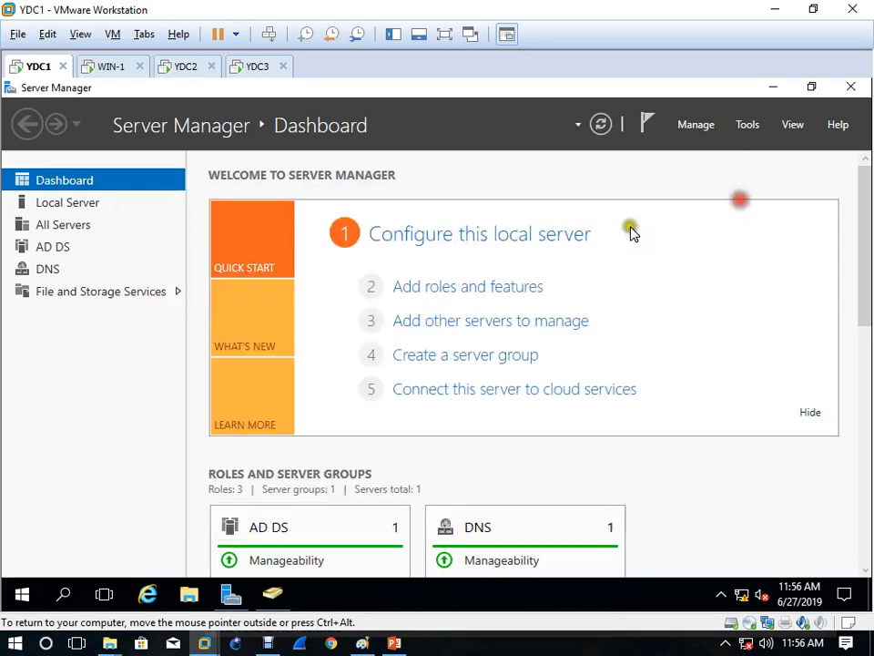
Step: Launch a fresh mmc console on YDC1 and maximize it
key(super+r)
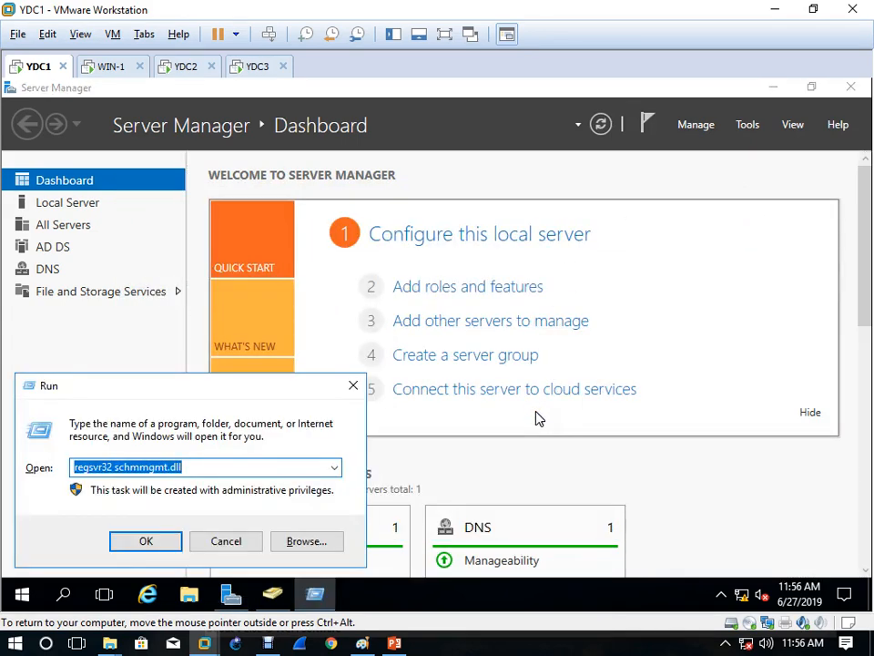
text(mm)
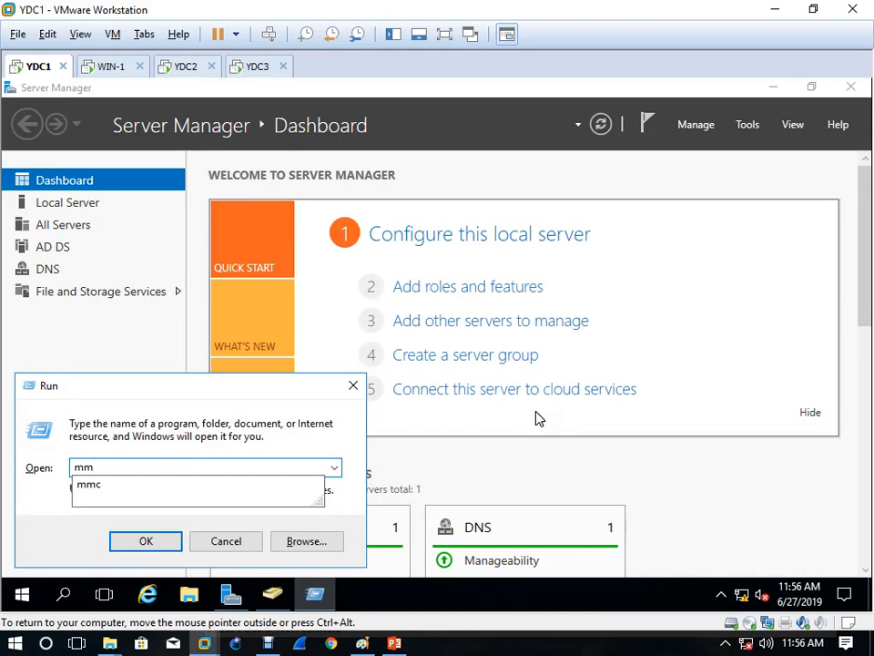
text(c)
key(Return)
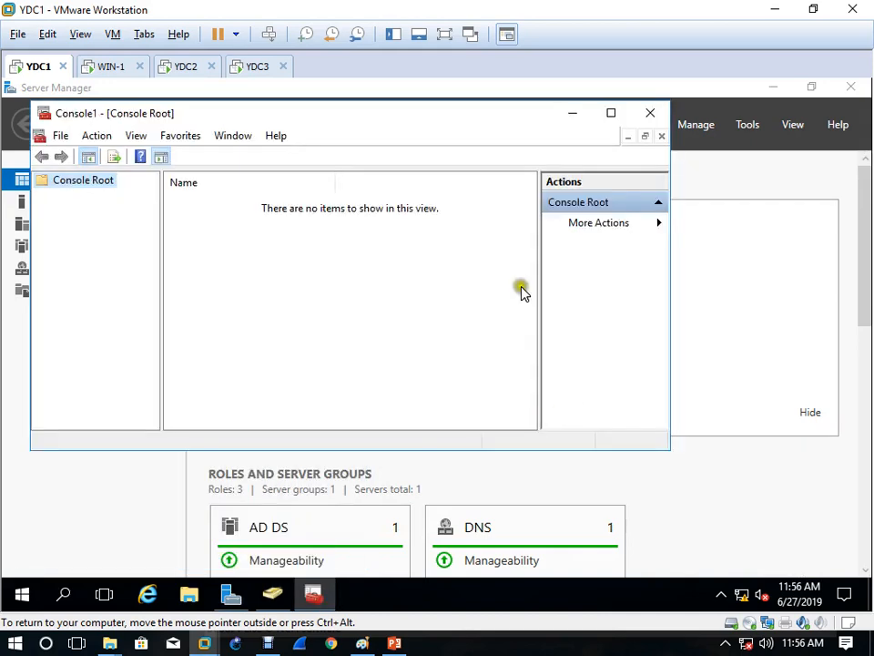
click(610, 115)
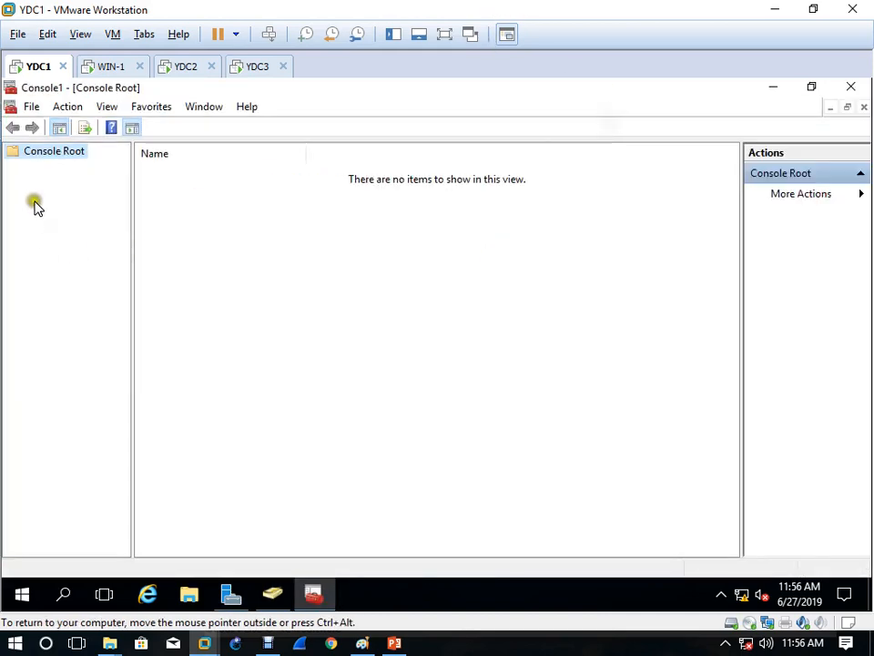
Step: Add the Active Directory Schema snap-in through Add or Remove Snap-ins and confirm
click(37, 109)
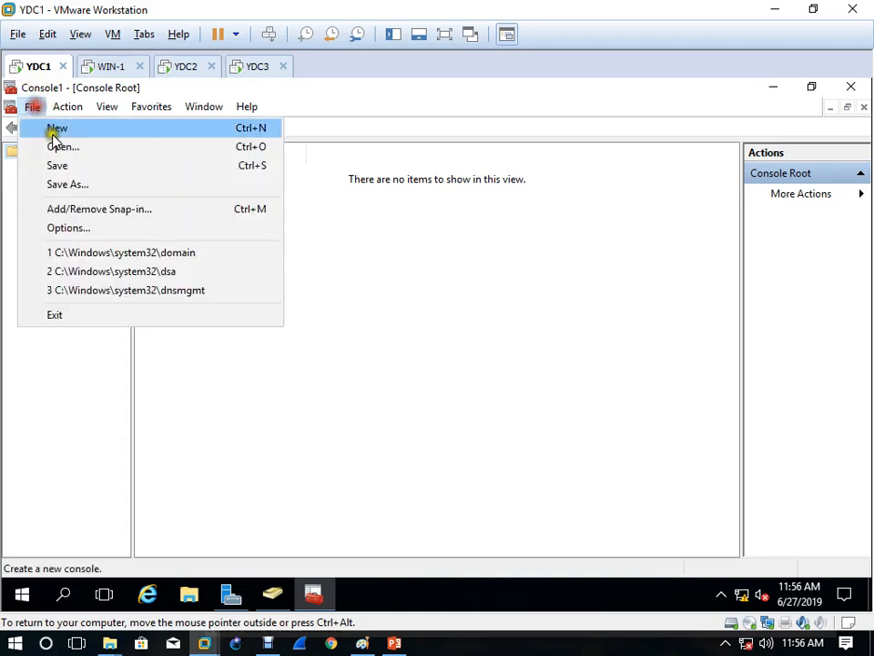
click(96, 217)
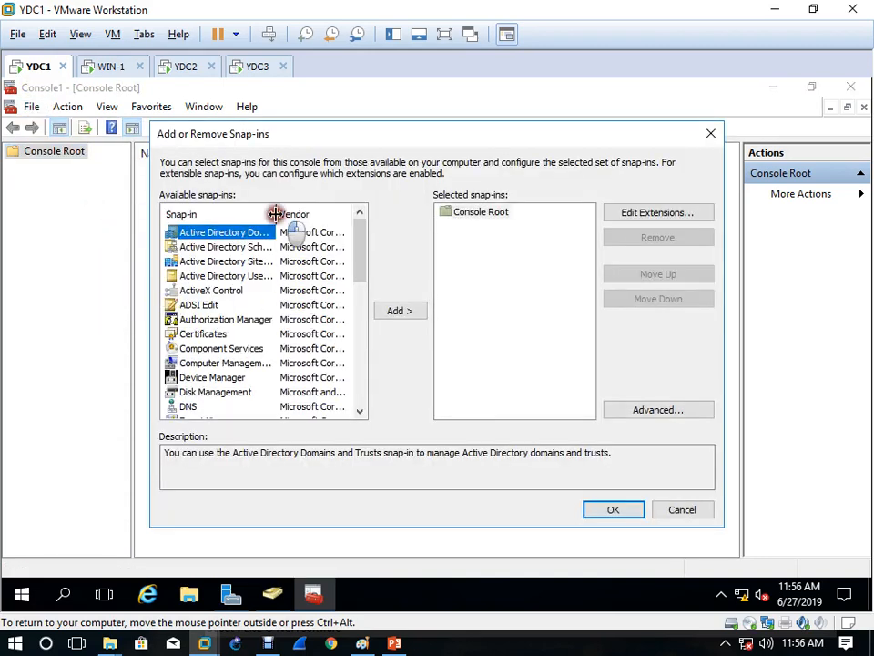
double_click(275, 214)
click(253, 249)
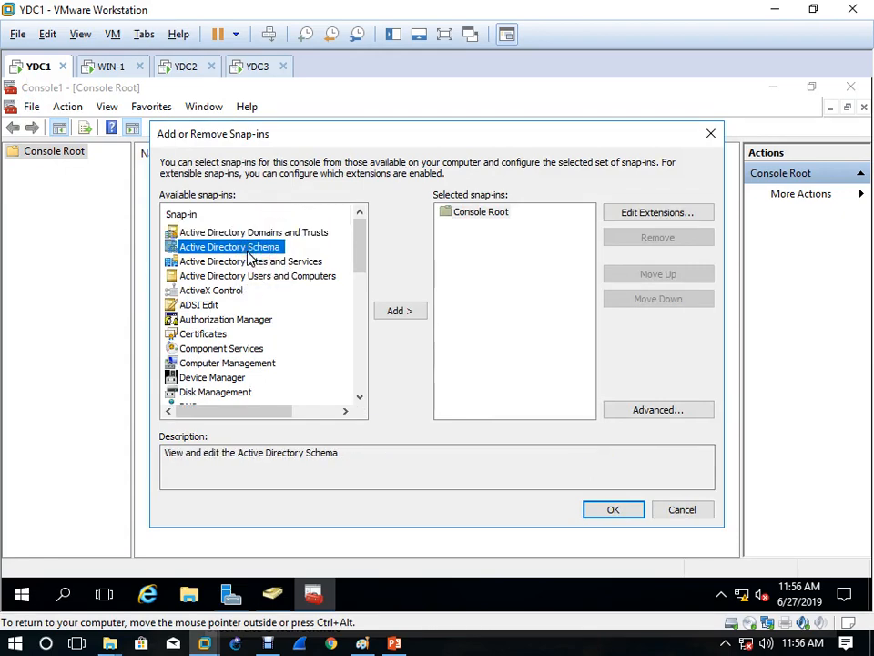
click(408, 312)
click(638, 512)
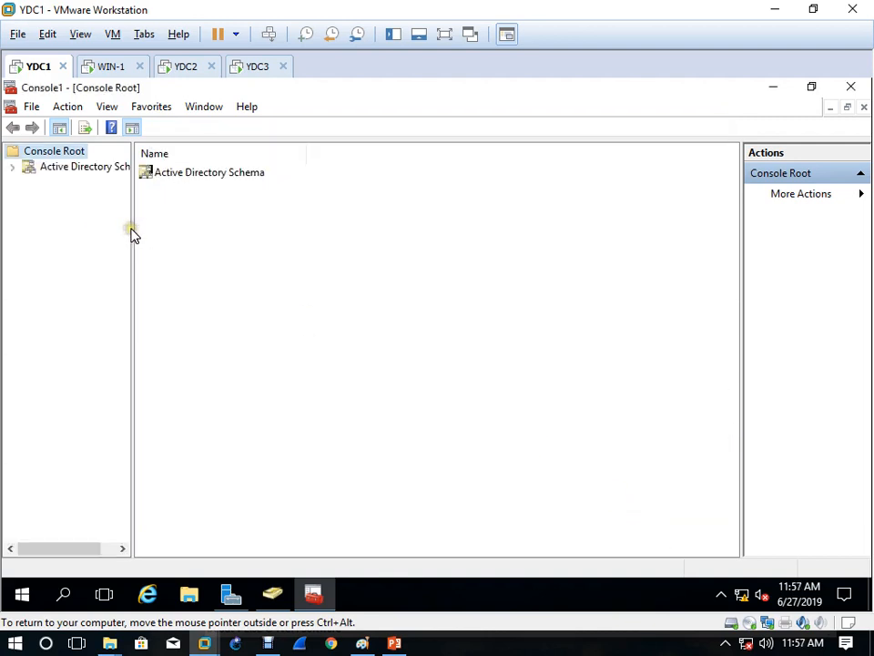
Step: Check in Operations Master that YDC1.iiht.com still holds the schema master role, then close it
drag(133, 229, 215, 258)
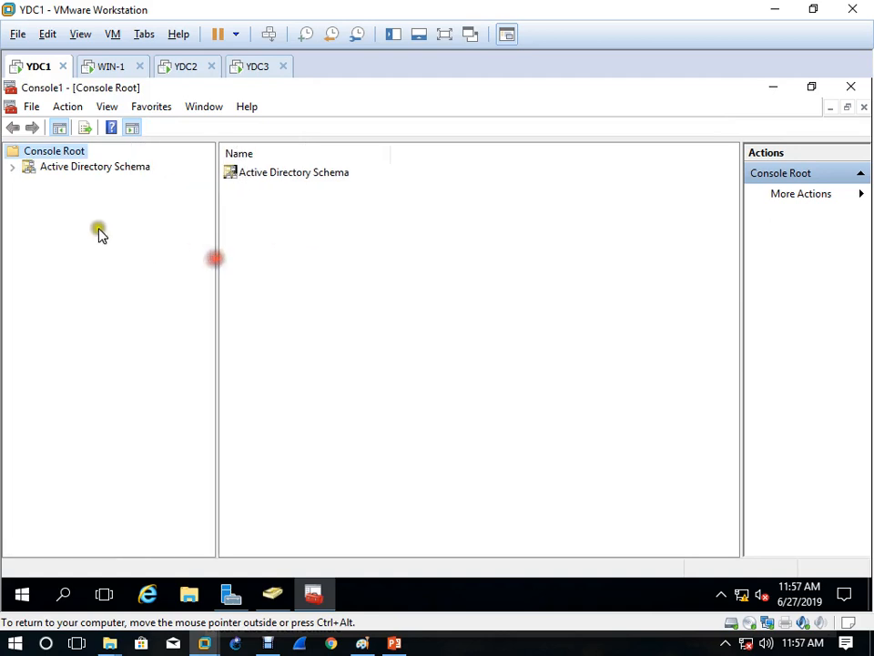
click(95, 168)
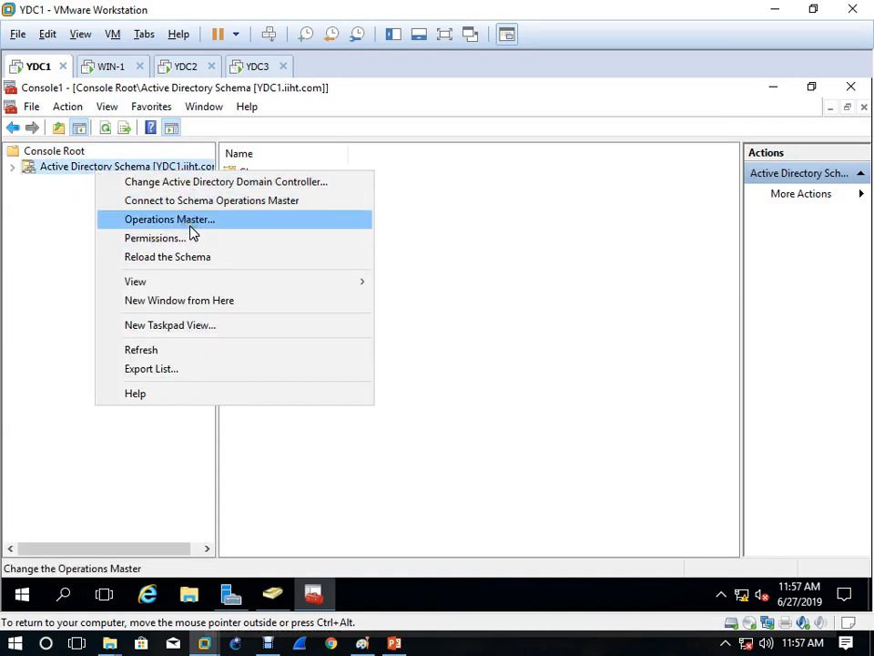
click(190, 228)
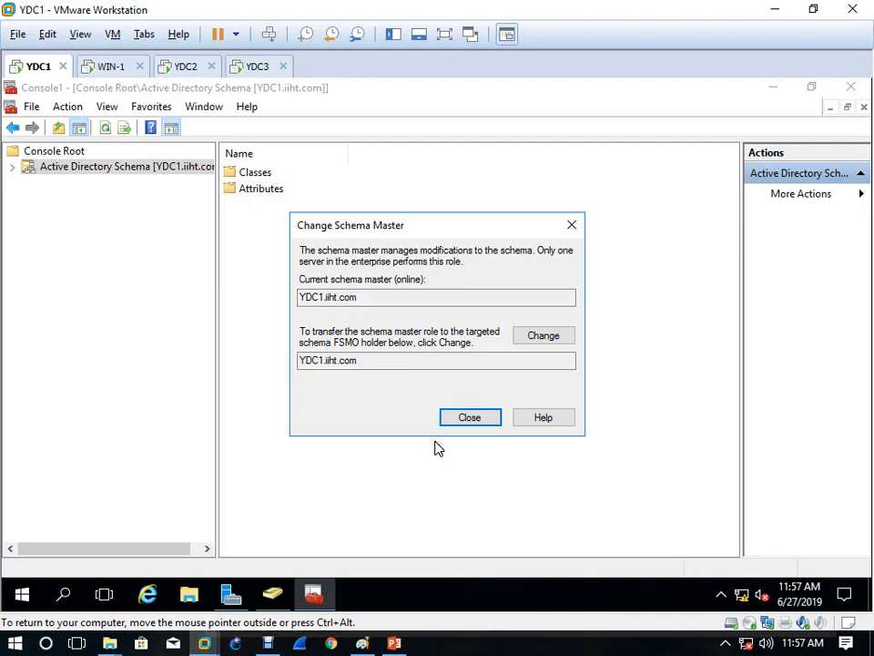
click(472, 418)
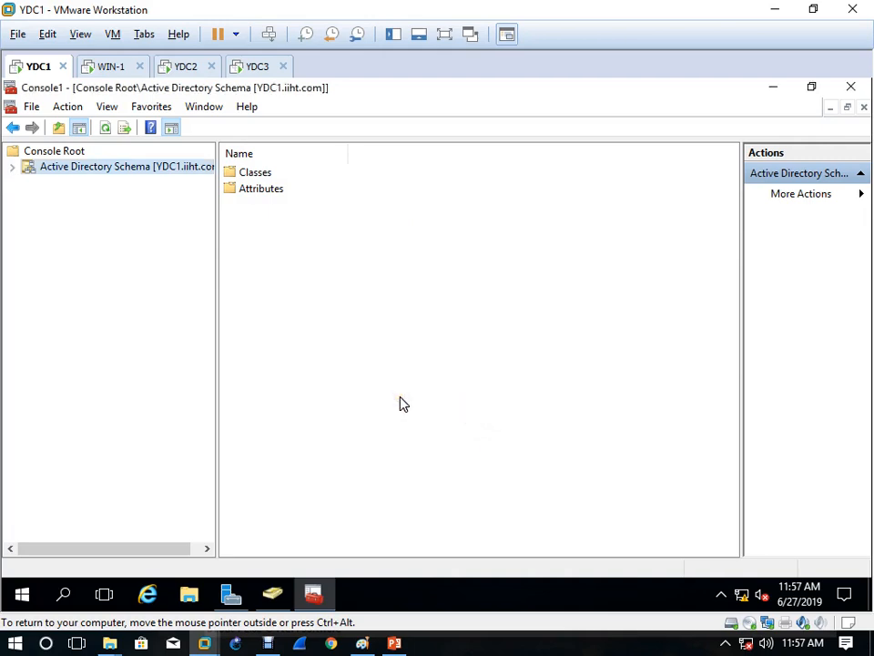
Step: On YDC2, run netdom query fsmo in an admin command prompt, showing all five roles on YDC1.iiht.com
click(185, 66)
click(482, 426)
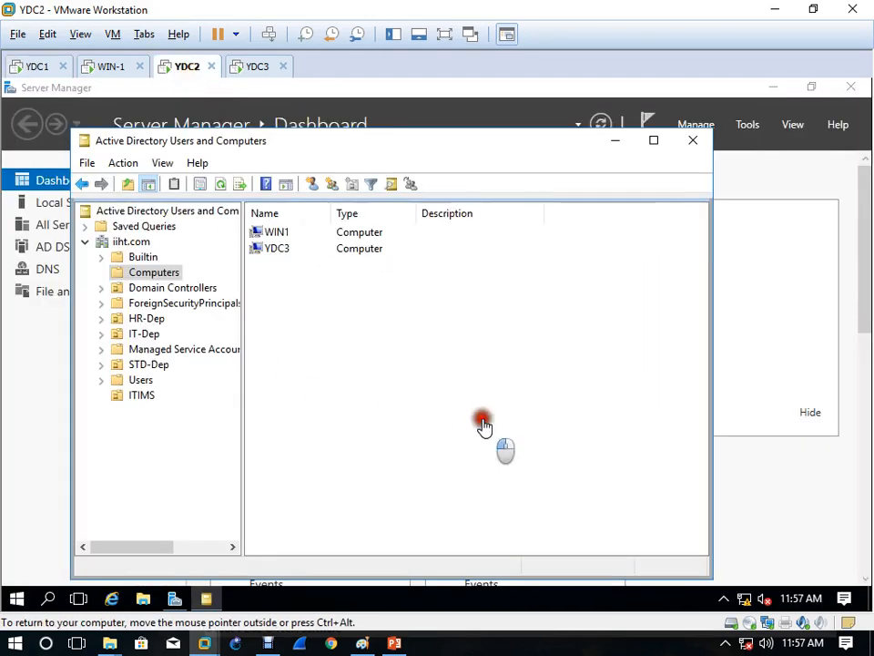
key(super+r)
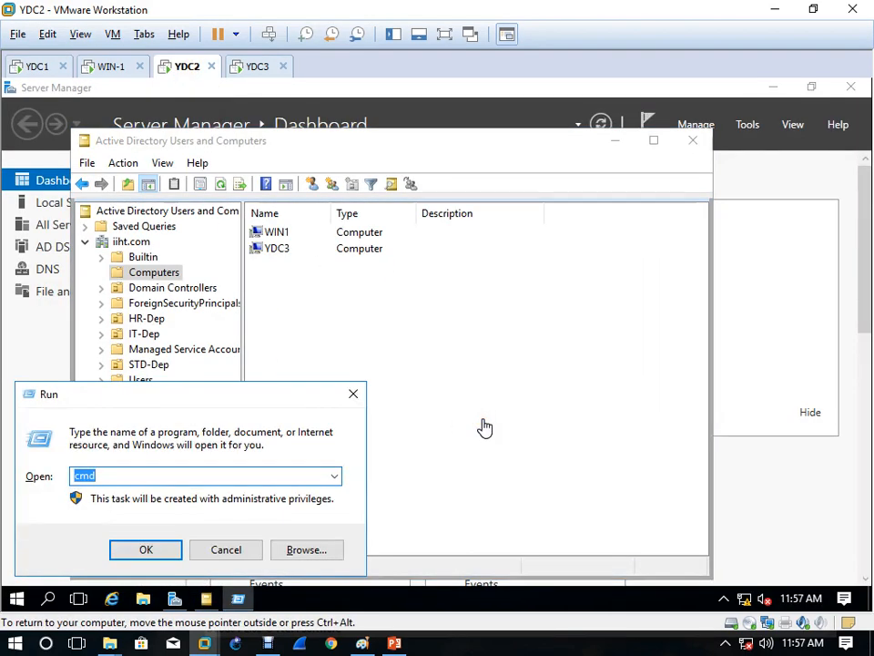
key(Return)
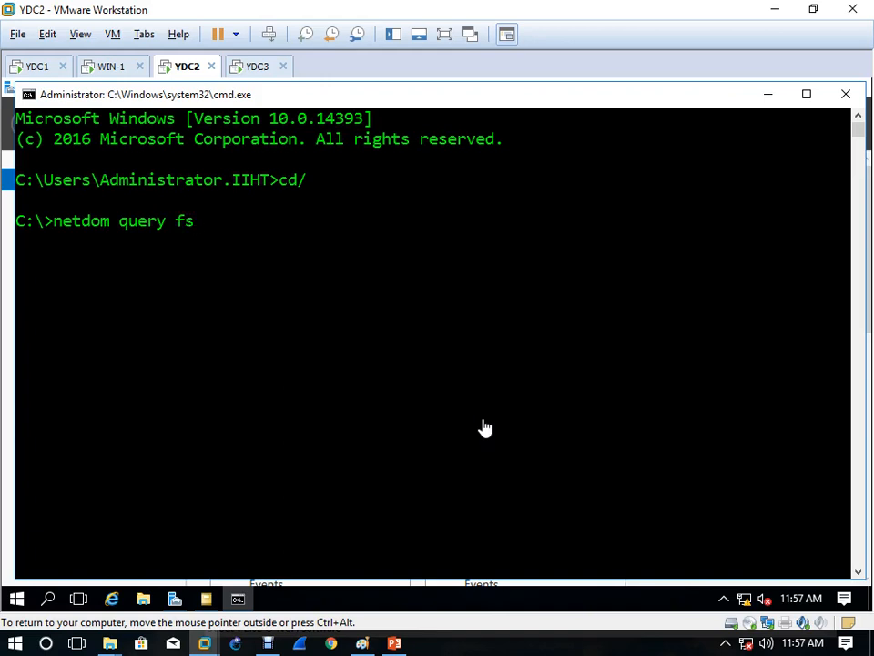
key(Return)
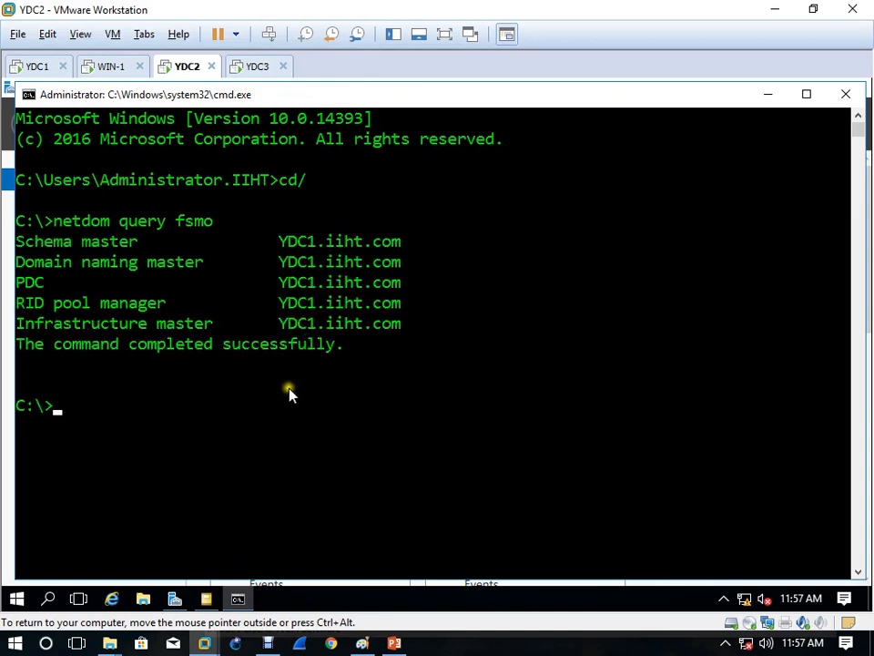
click(40, 68)
click(351, 361)
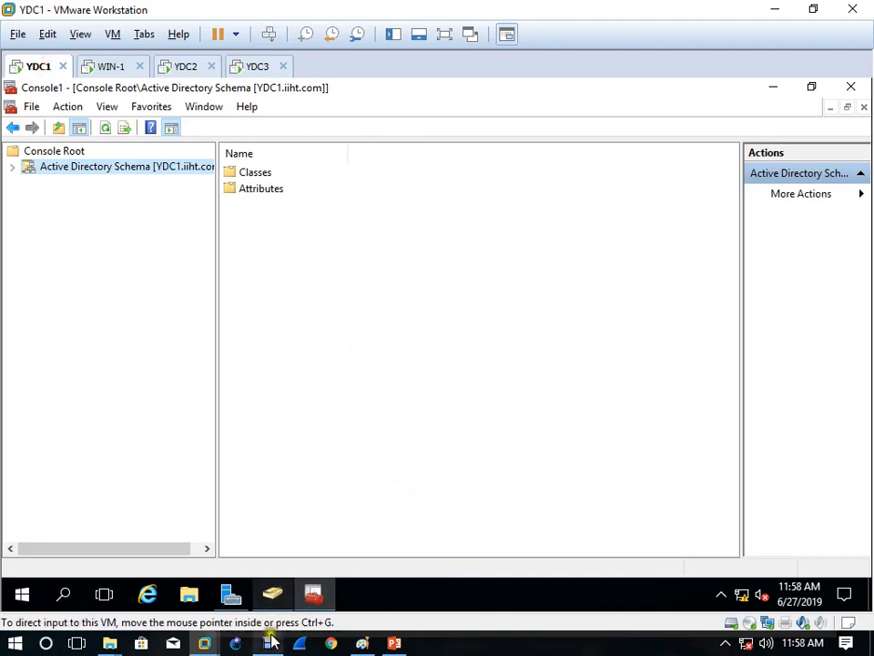
Step: Launch Active Directory Domains and Trusts from Server Manager's Tools menu on YDC1
click(232, 601)
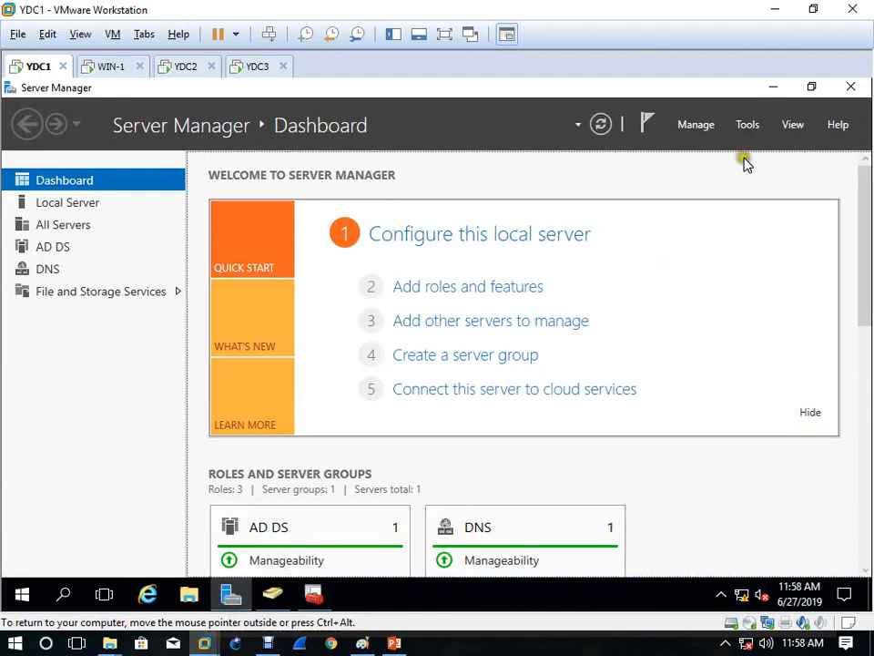
click(749, 126)
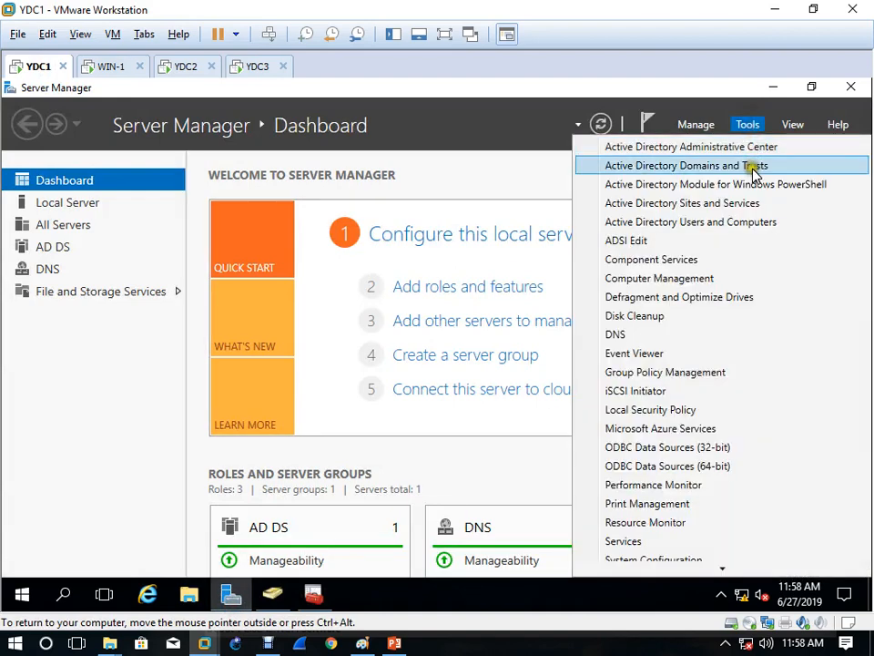
click(753, 168)
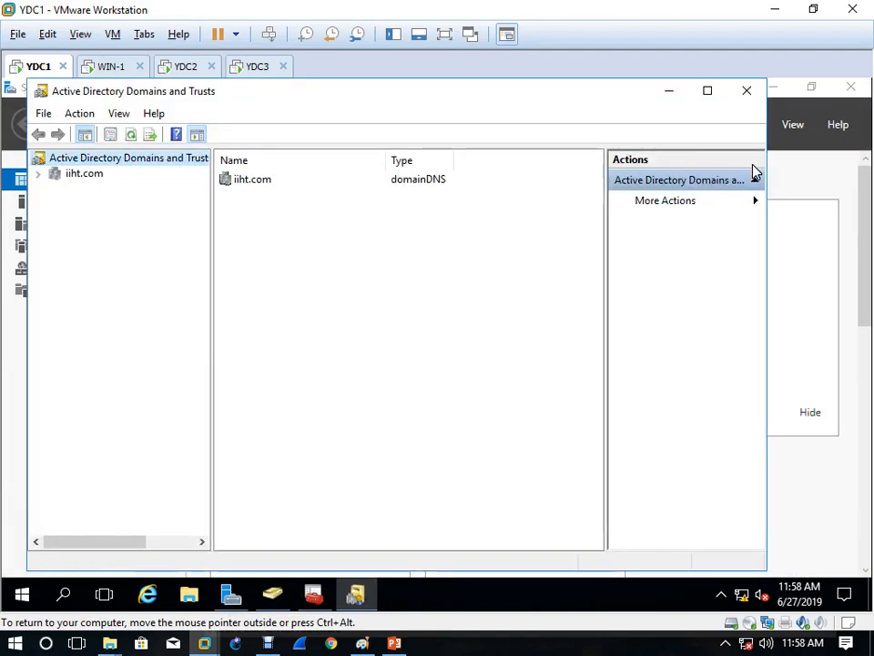
click(759, 89)
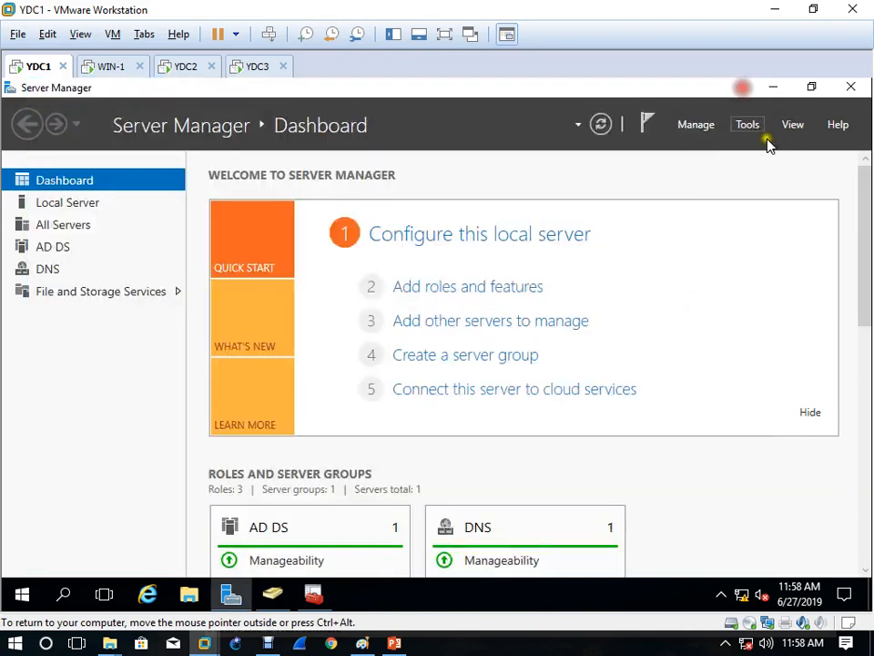
click(752, 129)
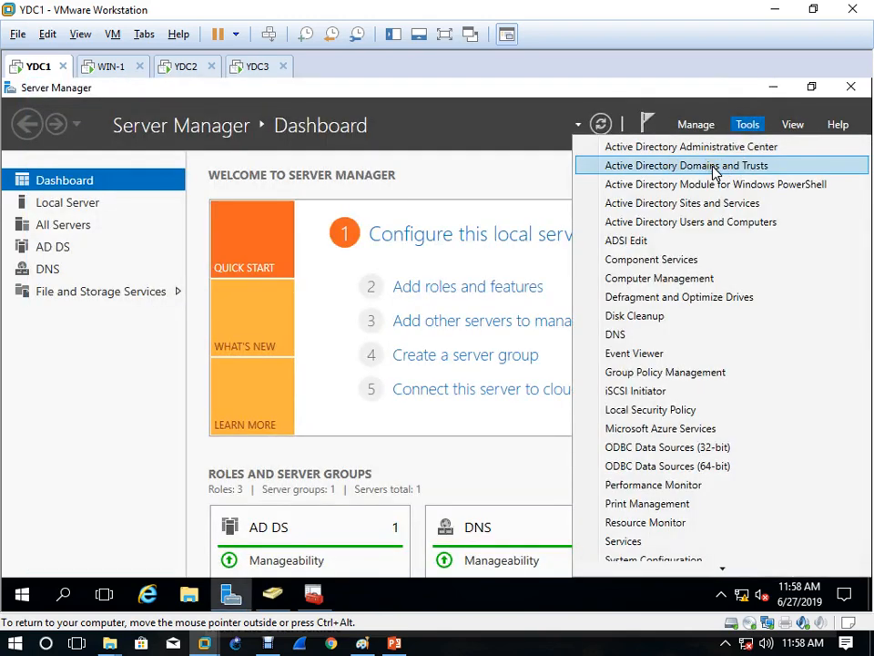
click(715, 171)
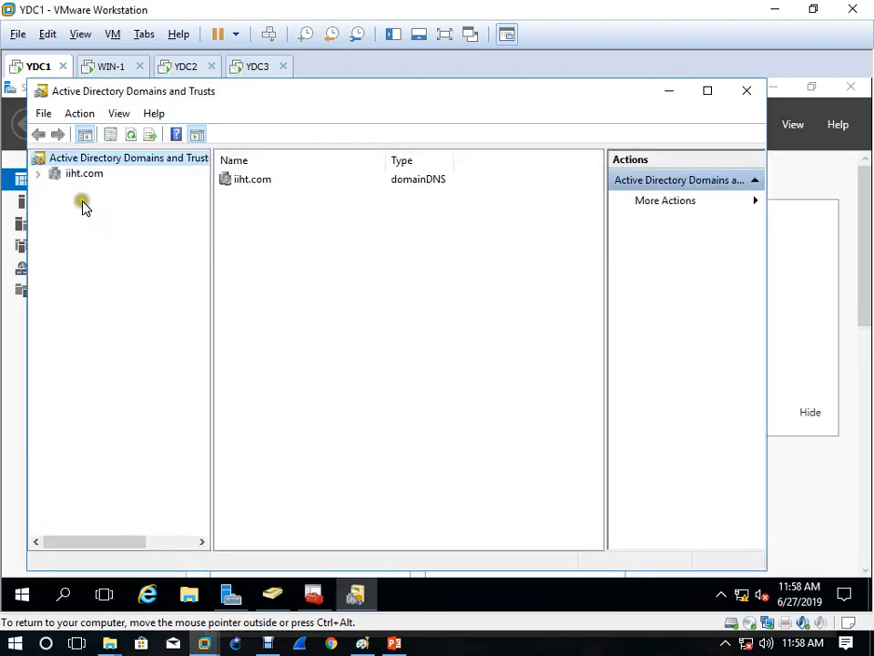
Step: Change the console's domain controller to YDC2.iiht.com
right_click(107, 162)
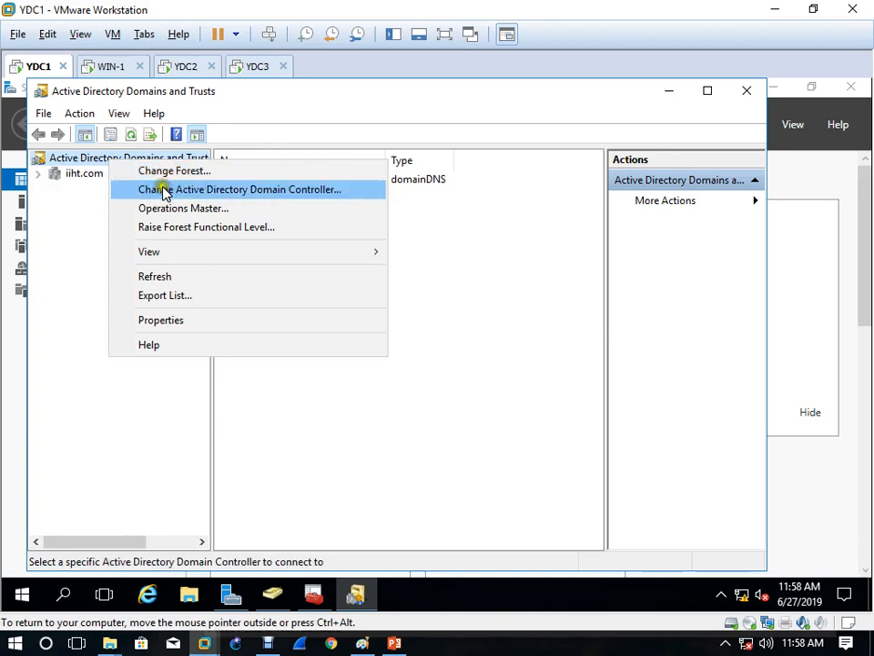
click(271, 200)
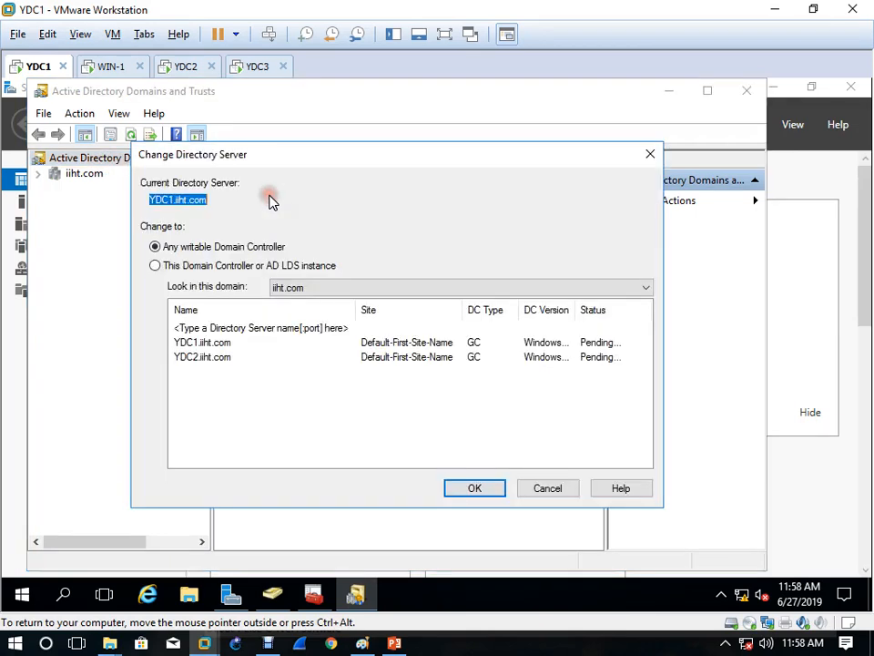
click(209, 365)
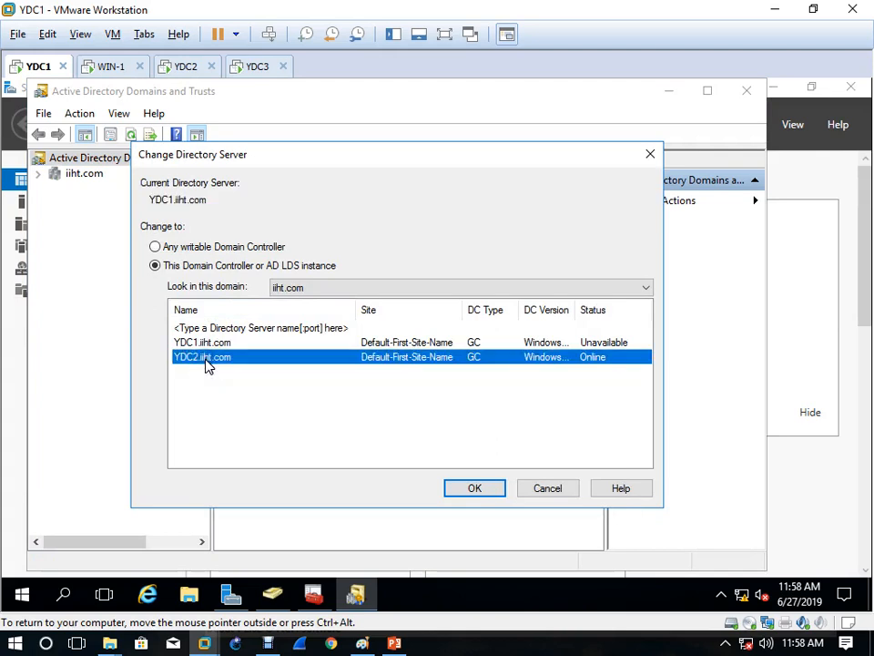
click(467, 488)
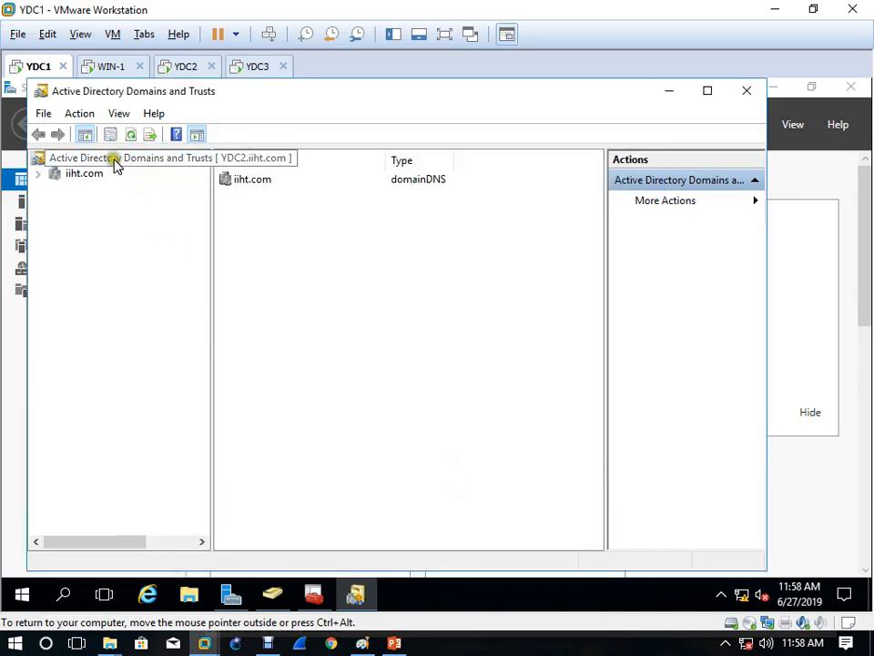
Step: Change the domain naming master to YDC2.iiht.com, confirm the transfer, and move to the YDC2 machine
right_click(114, 164)
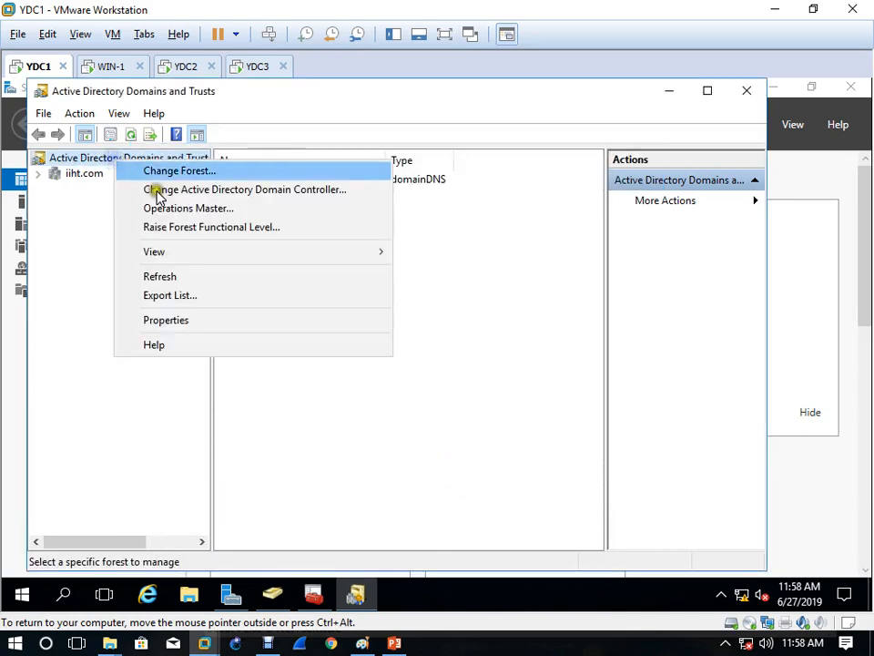
click(227, 209)
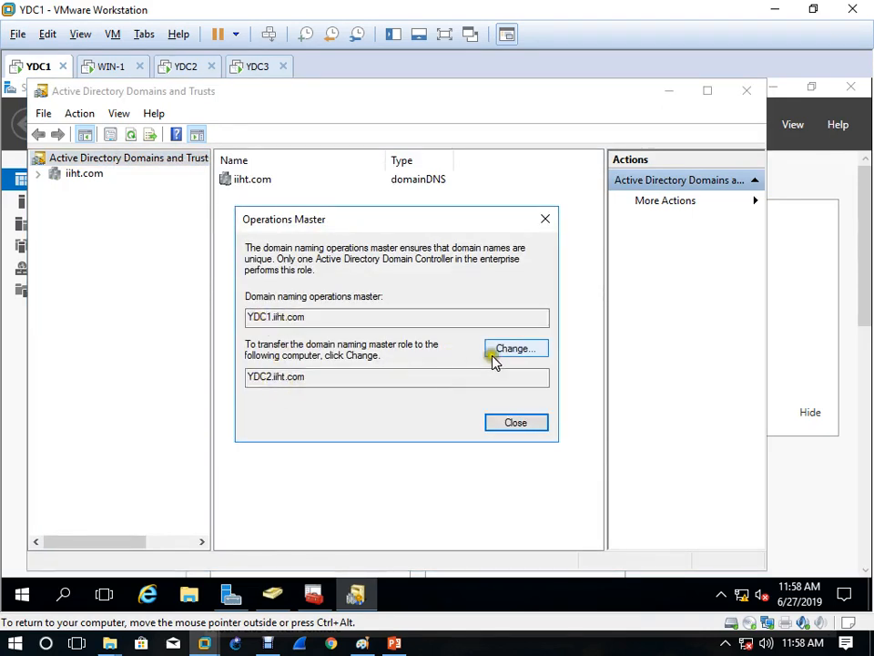
click(518, 351)
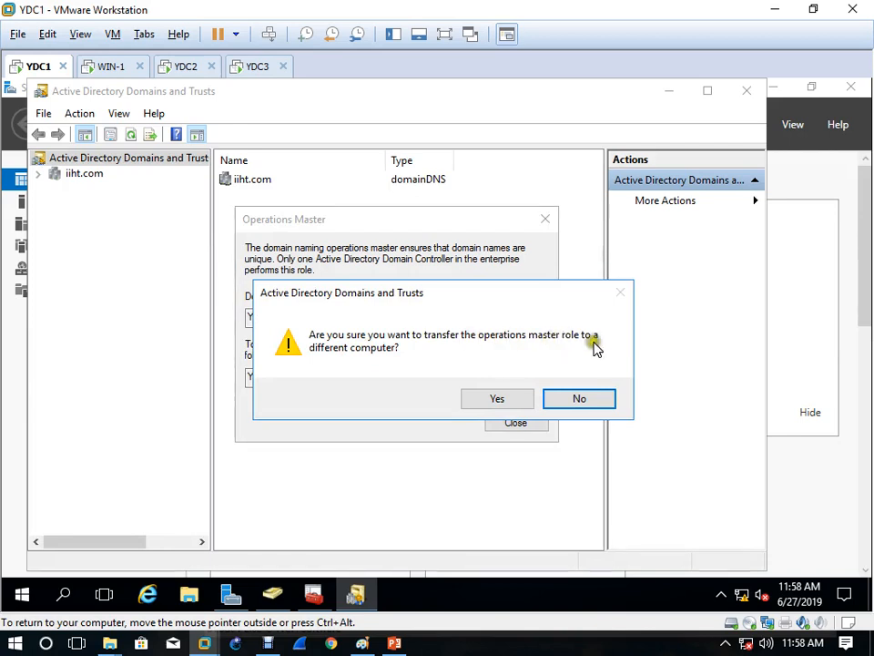
click(490, 404)
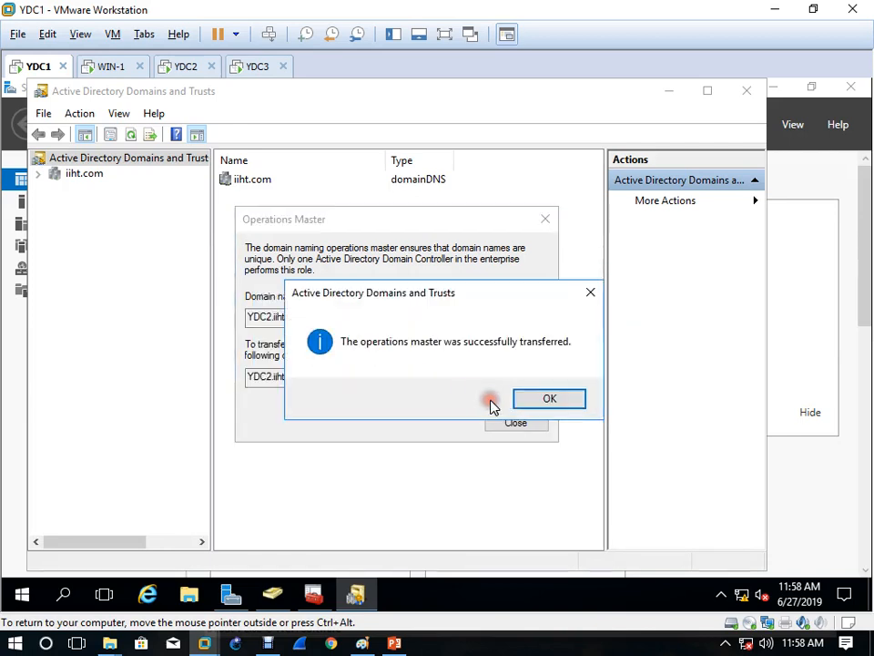
click(552, 399)
click(186, 70)
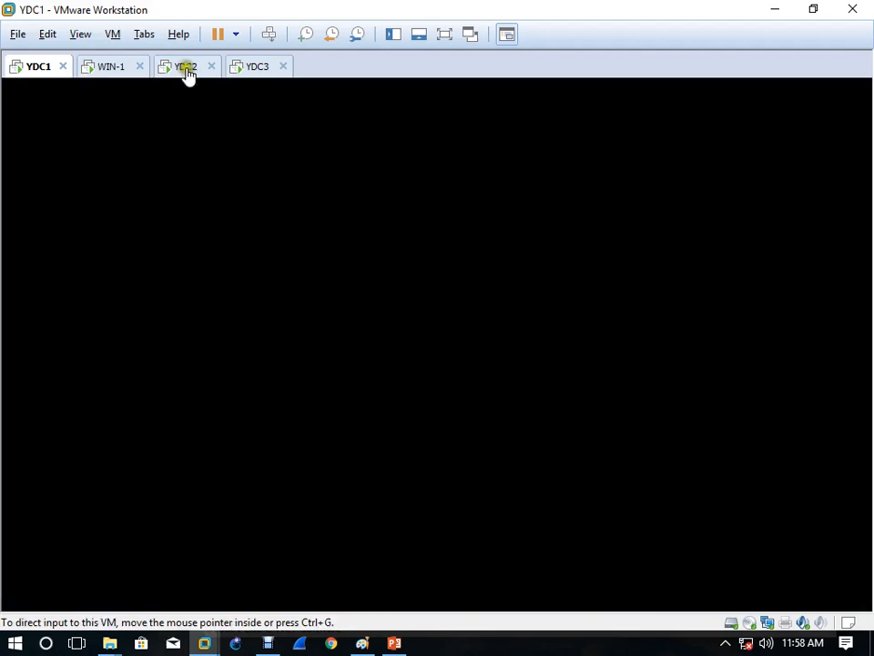
Step: Rerun netdom query fsmo on YDC2 and highlight YDC2.iiht.com as the domain naming master
key(Up)
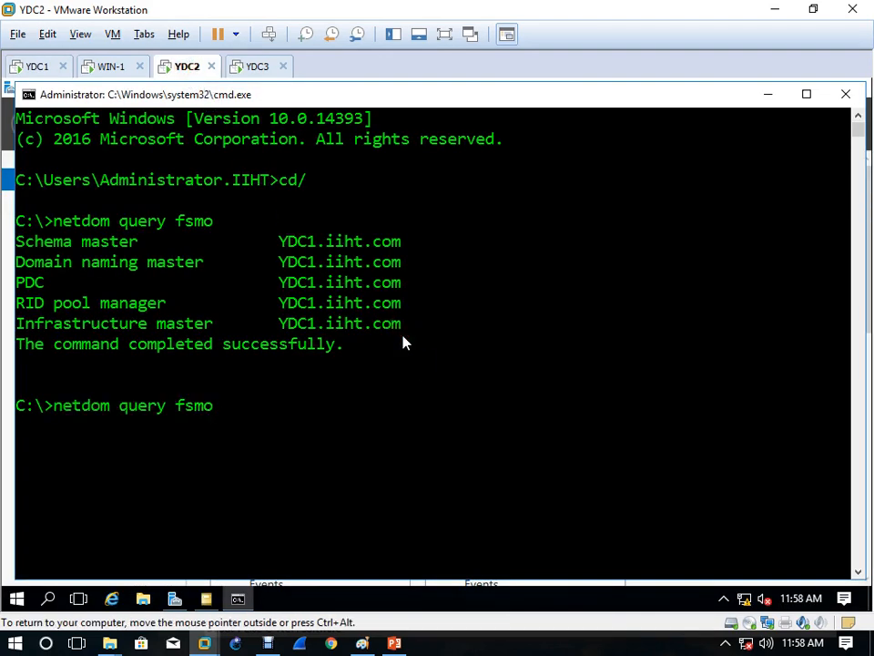
key(Return)
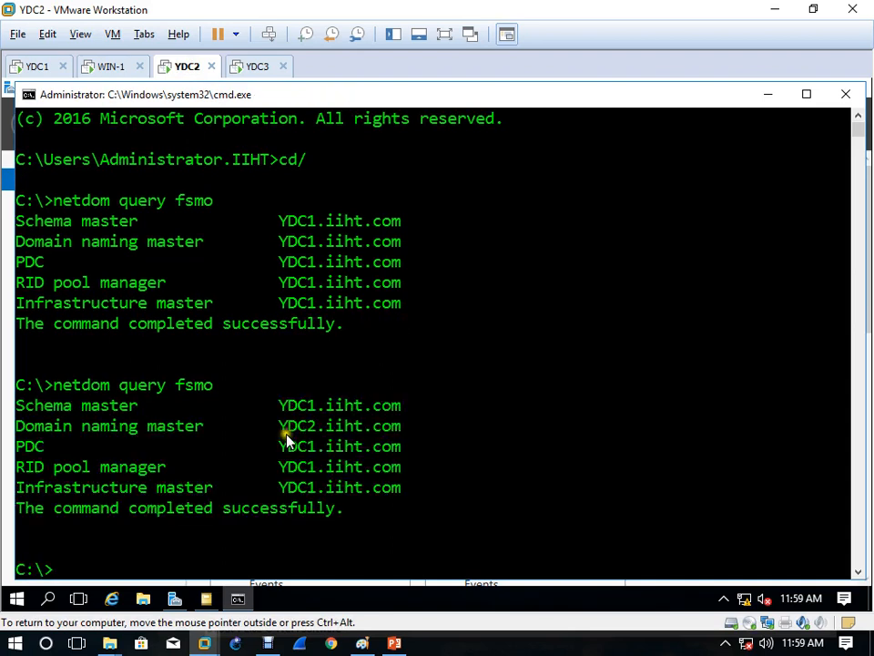
drag(282, 428, 412, 428)
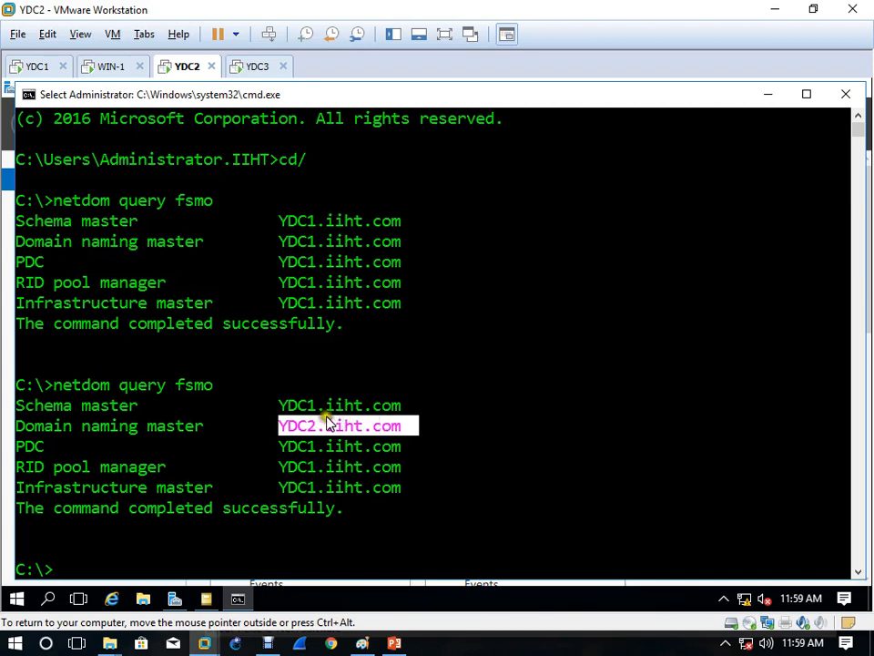
Step: Back on YDC1, close the Operations Master dialog and Active Directory Domains and Trusts
click(39, 67)
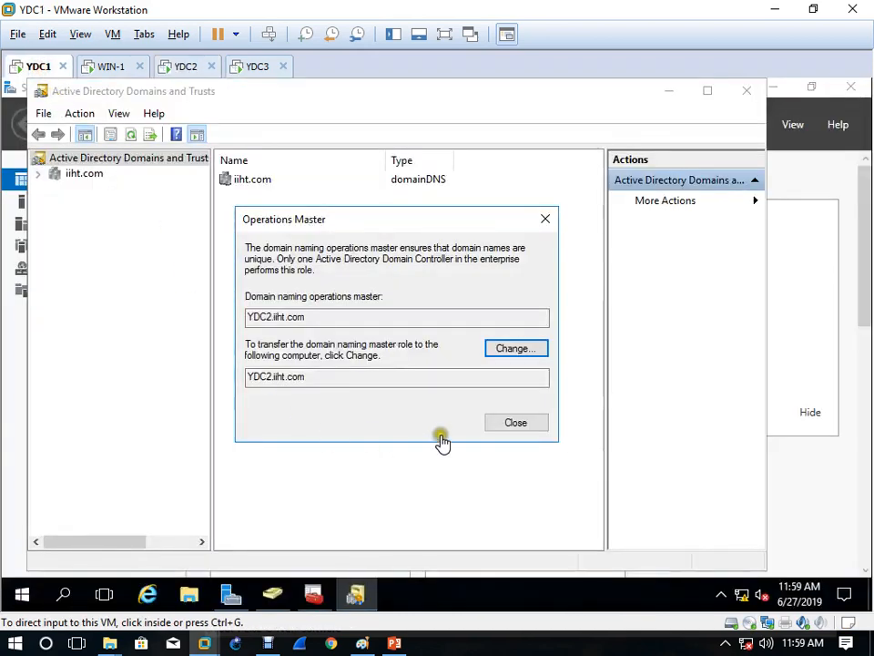
click(526, 426)
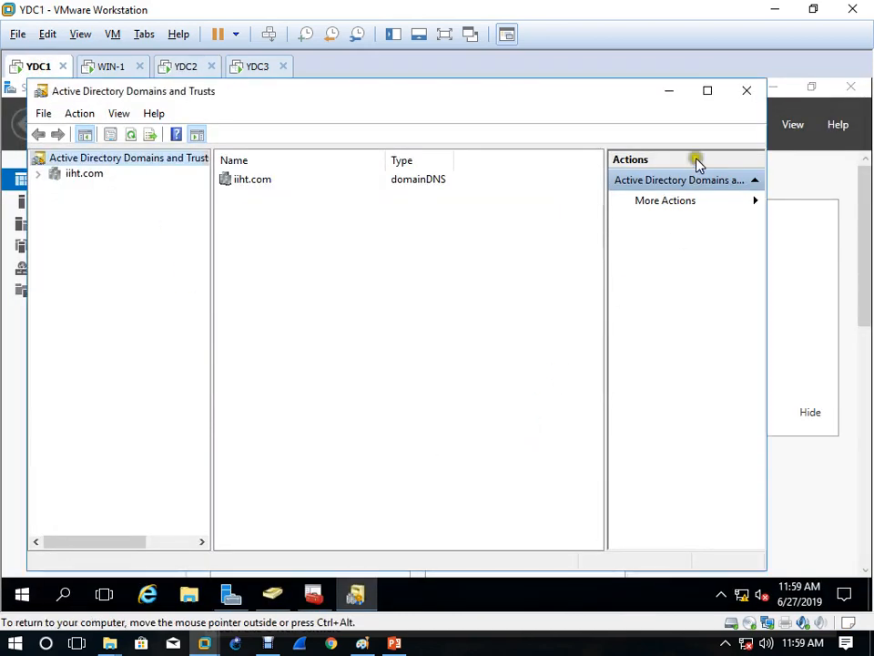
click(734, 95)
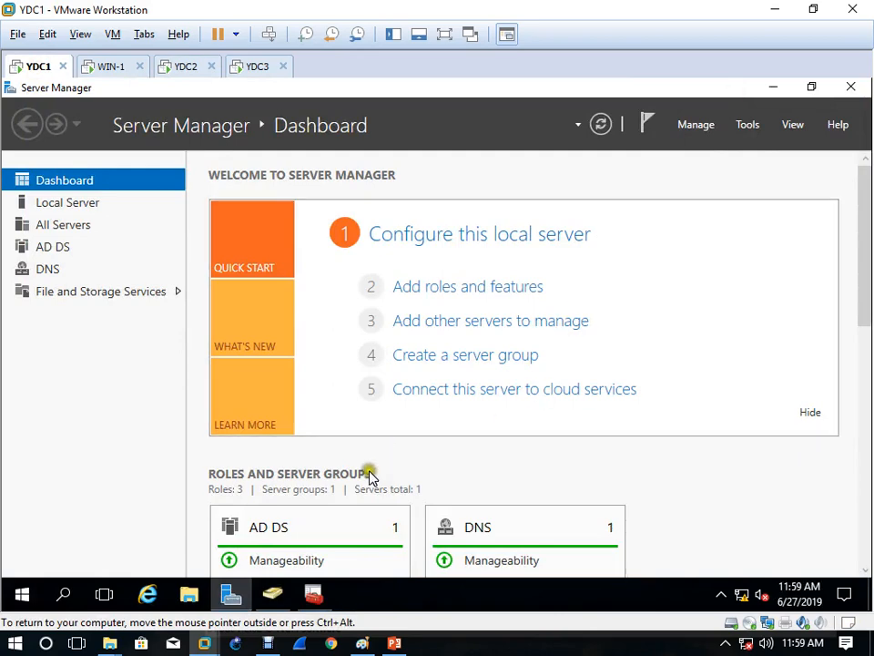
Step: Point the Active Directory Schema console at YDC2.iiht.com and dismiss the not-schema-master warning
click(315, 597)
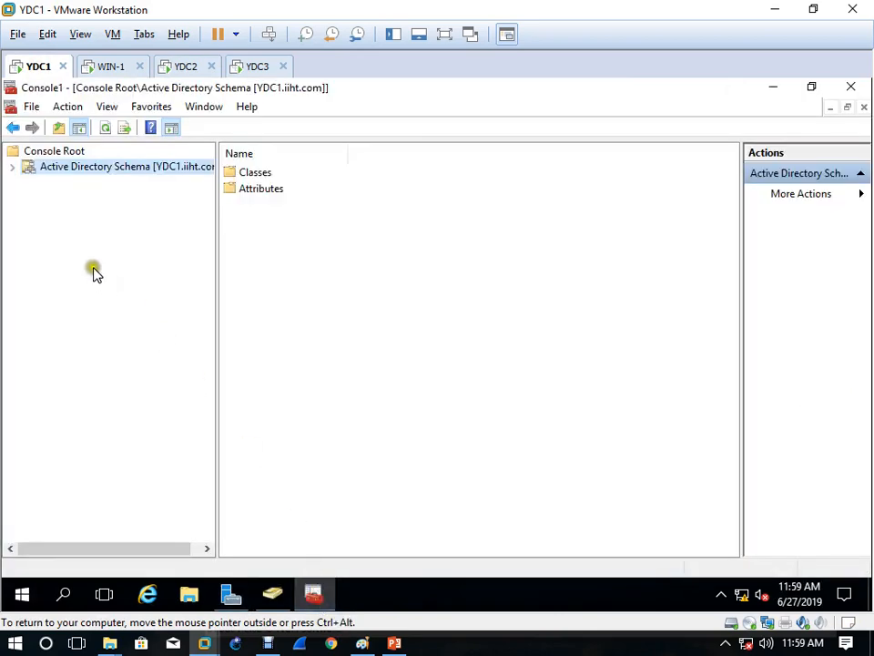
right_click(132, 170)
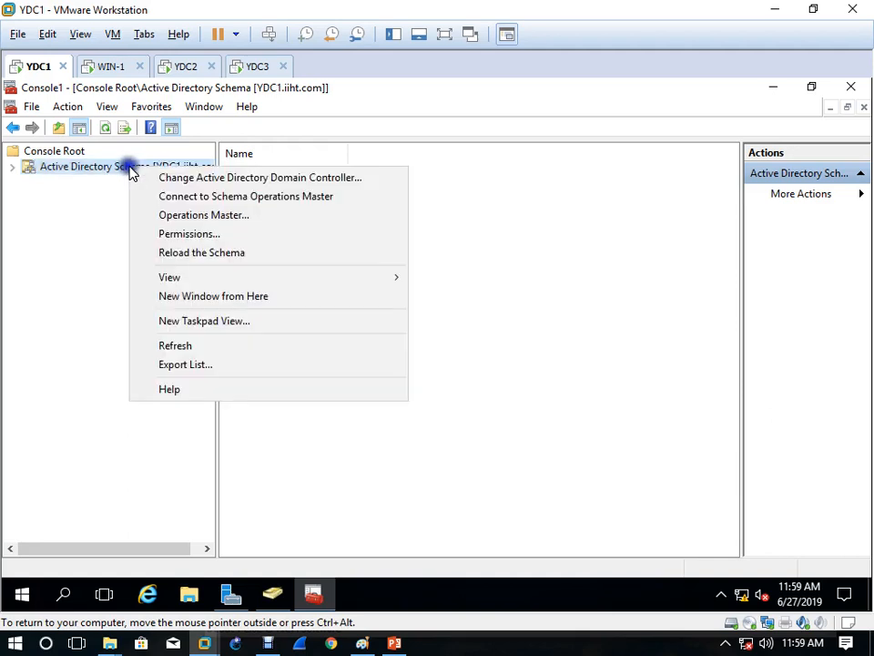
click(254, 180)
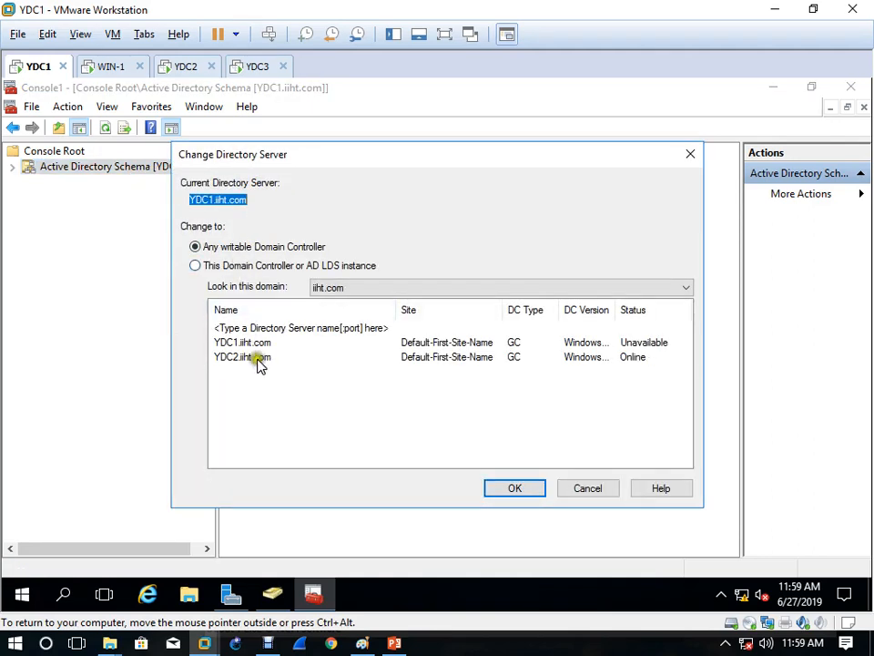
click(258, 359)
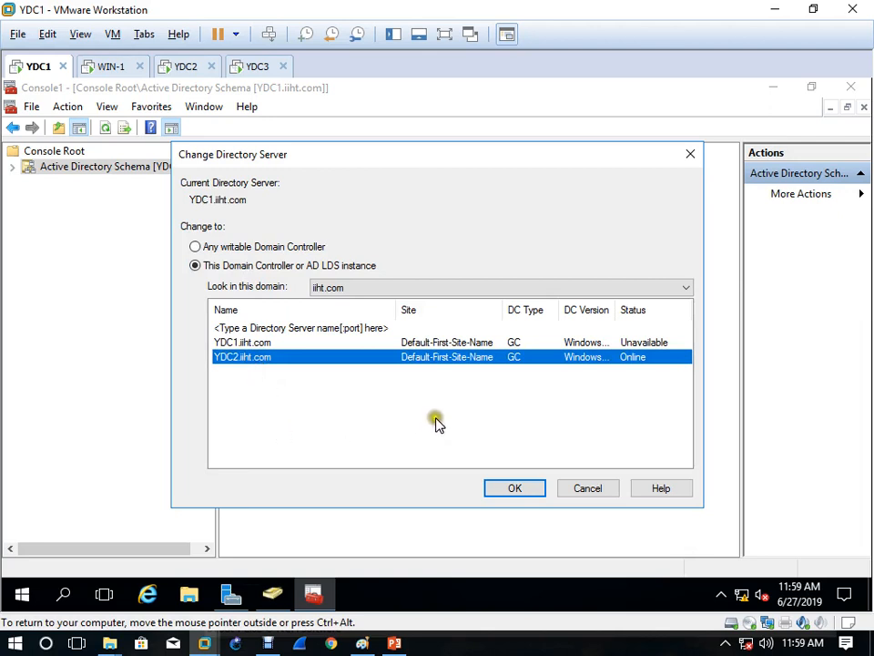
click(518, 489)
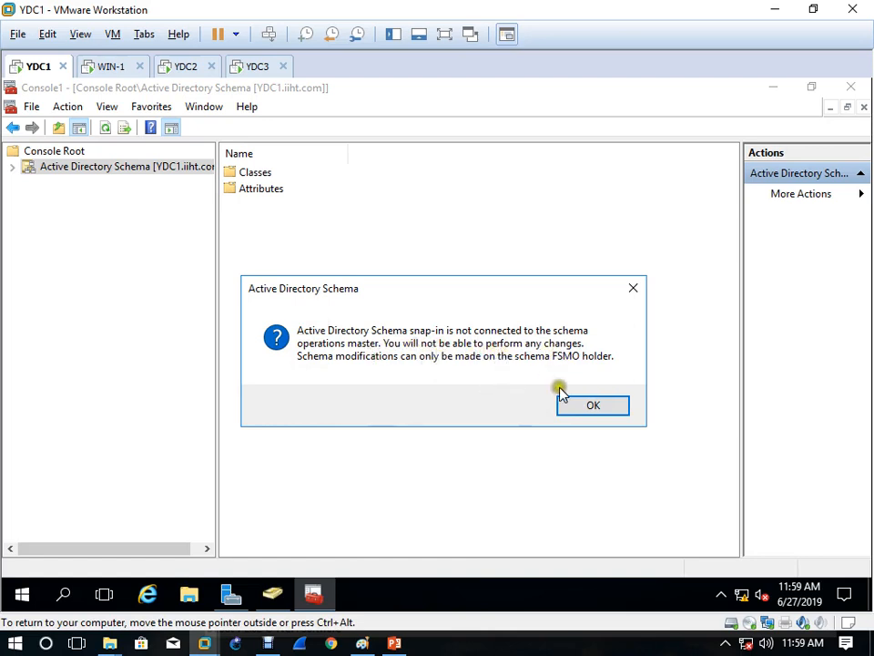
click(598, 405)
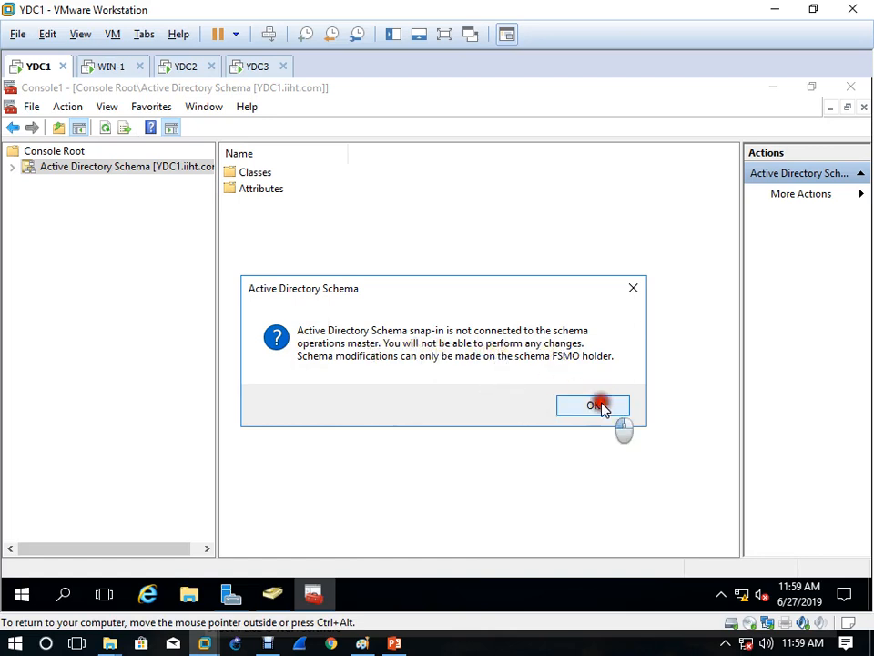
Step: Change the schema master from YDC1.iiht.com to YDC2.iiht.com, confirm, and close the dialog
right_click(133, 168)
click(212, 218)
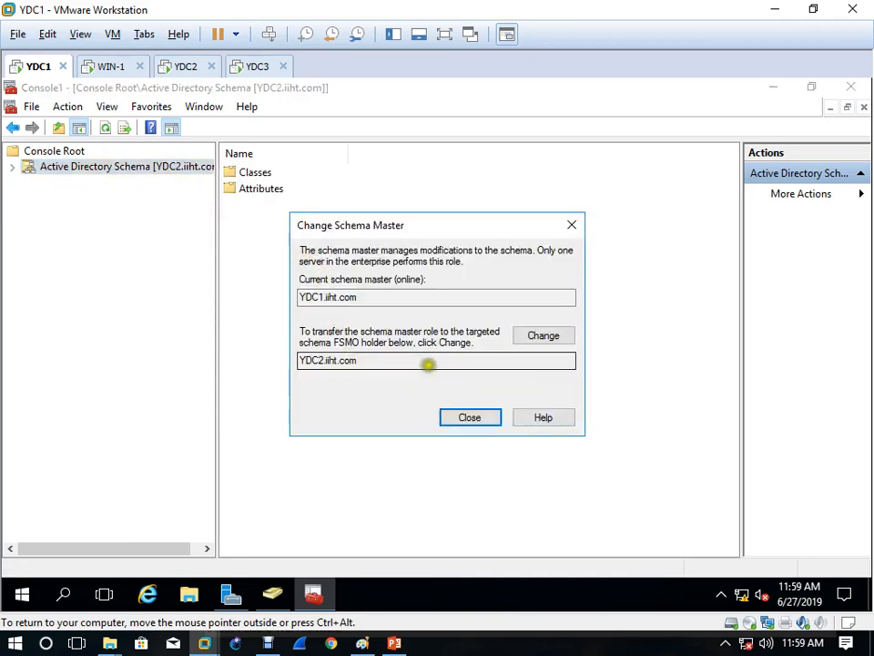
click(562, 337)
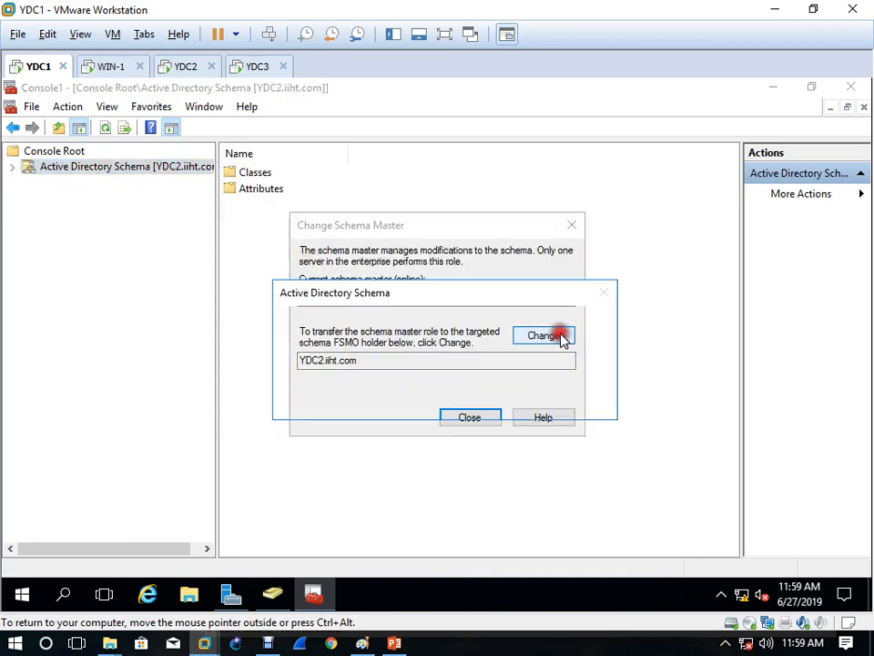
click(490, 402)
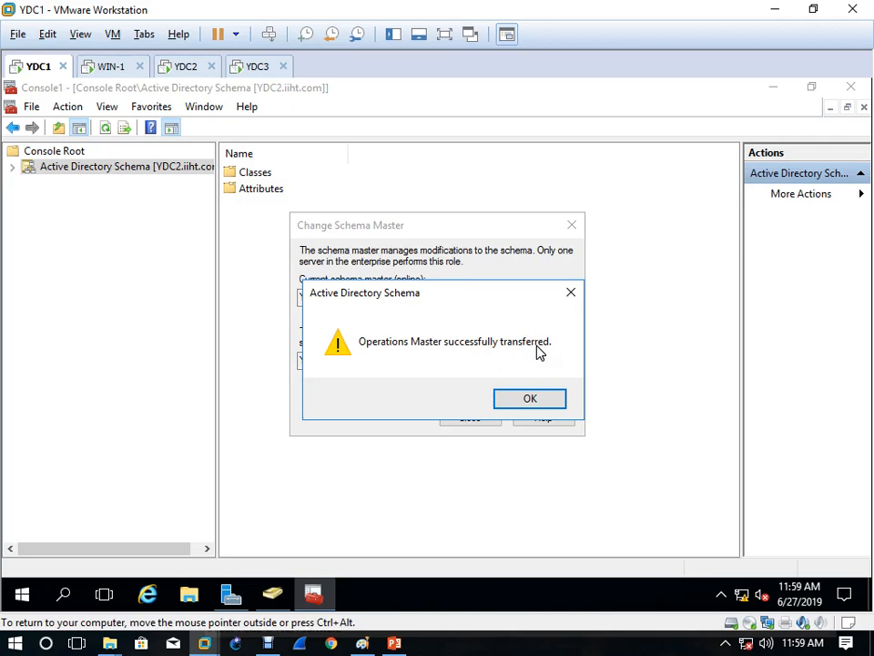
click(531, 398)
click(481, 422)
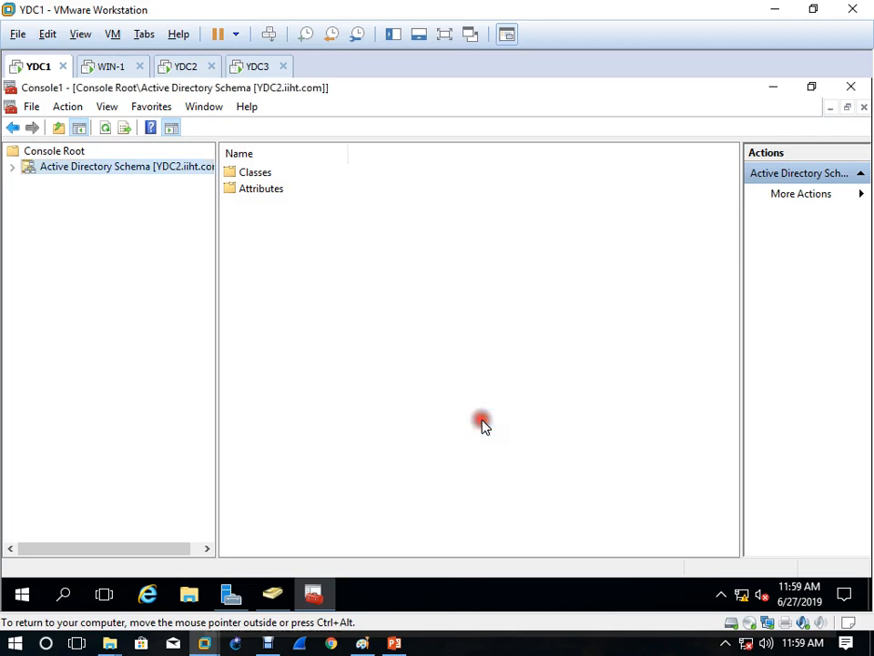
Step: Close the schema console without saving and connect Active Directory Users and Computers to YDC2.iiht.com
click(844, 95)
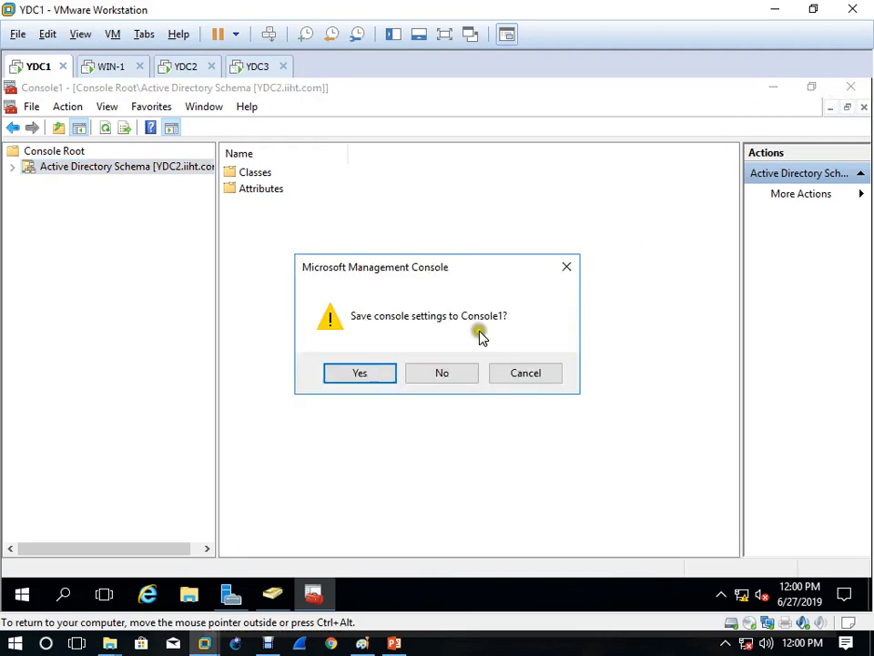
click(456, 370)
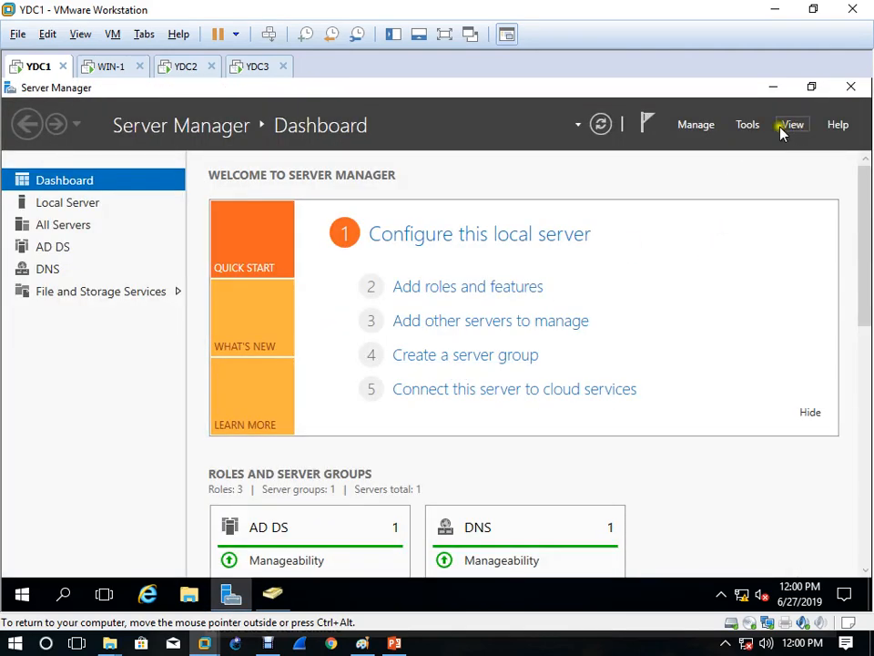
click(288, 600)
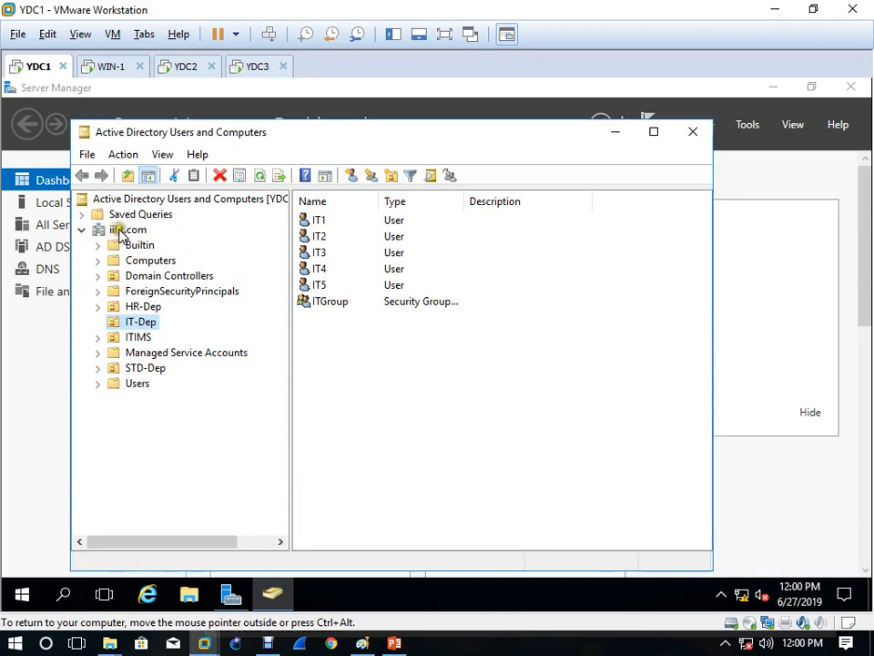
click(119, 230)
right_click(120, 229)
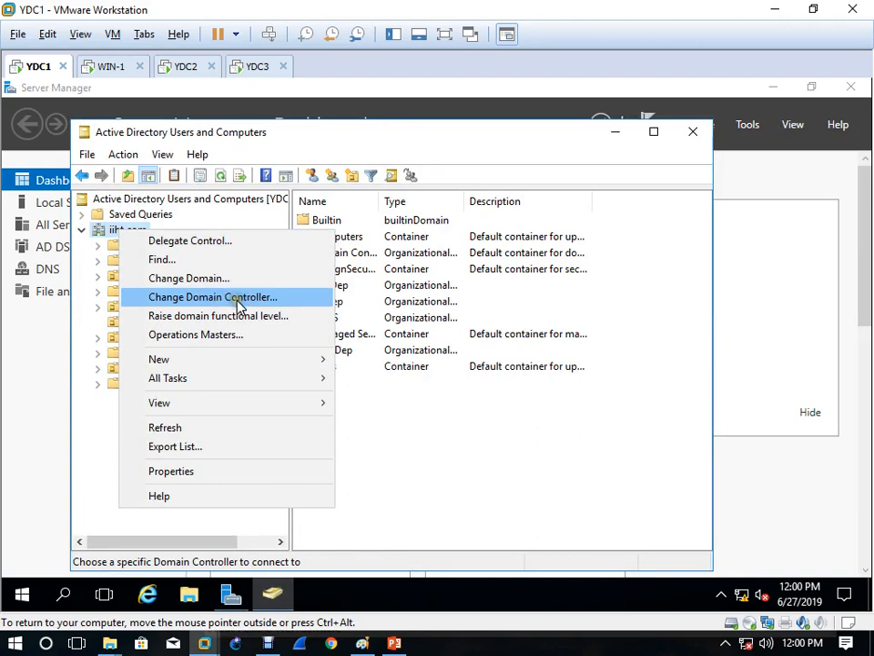
right_click(202, 200)
right_click(137, 232)
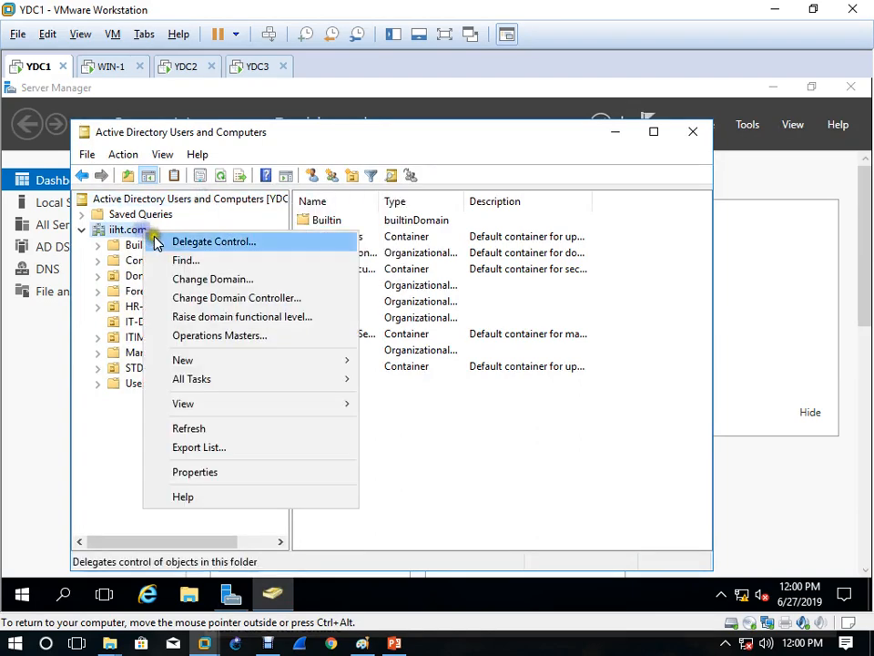
click(266, 303)
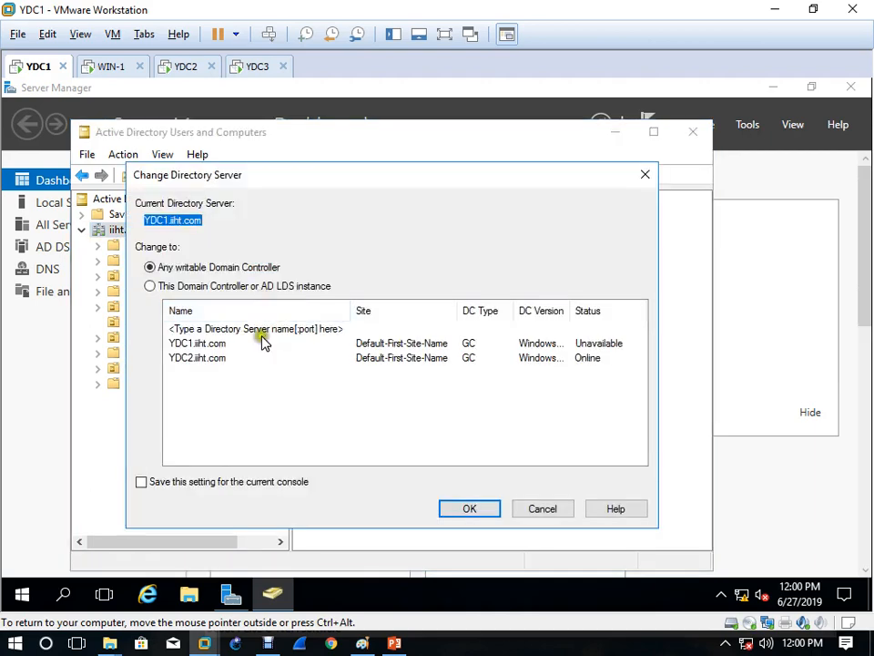
click(205, 358)
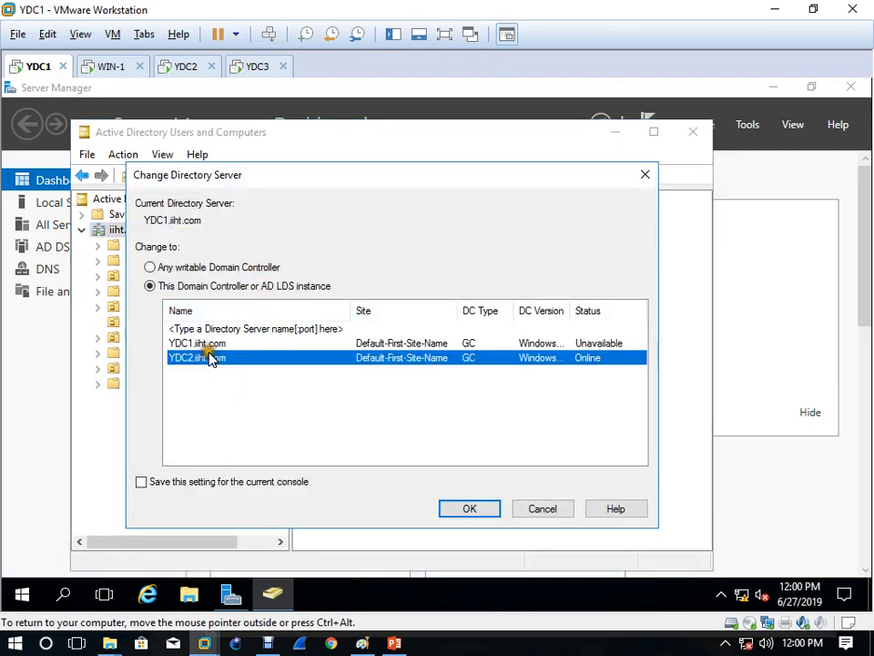
click(472, 512)
Step: Transfer the RID master role of iiht.com to YDC2.iiht.com
right_click(129, 227)
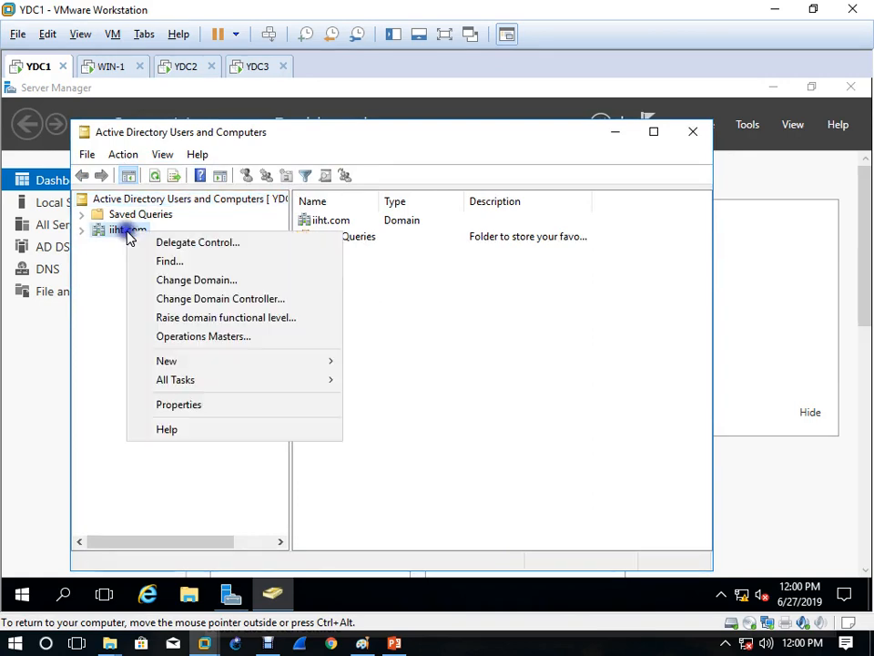
click(206, 337)
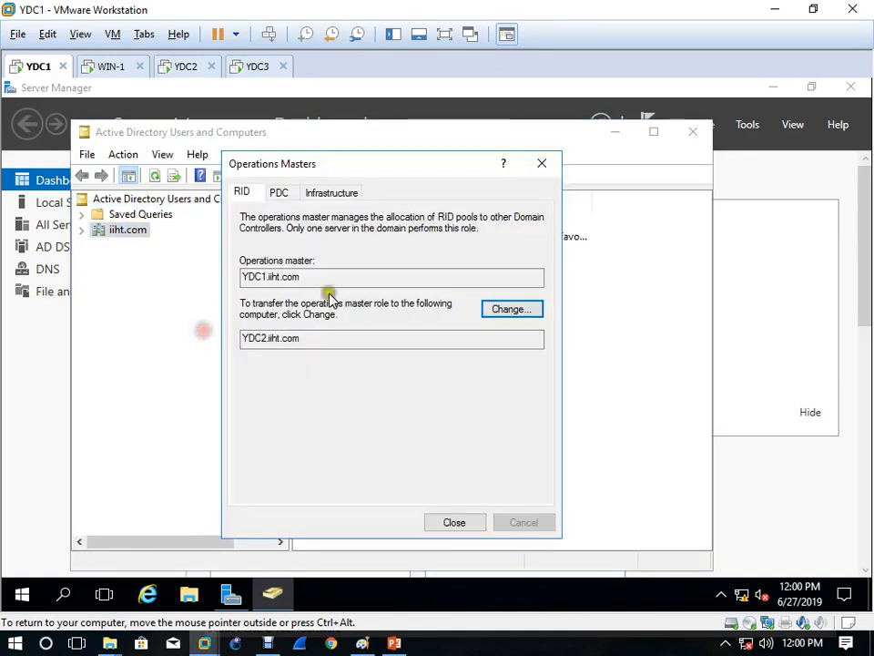
click(269, 339)
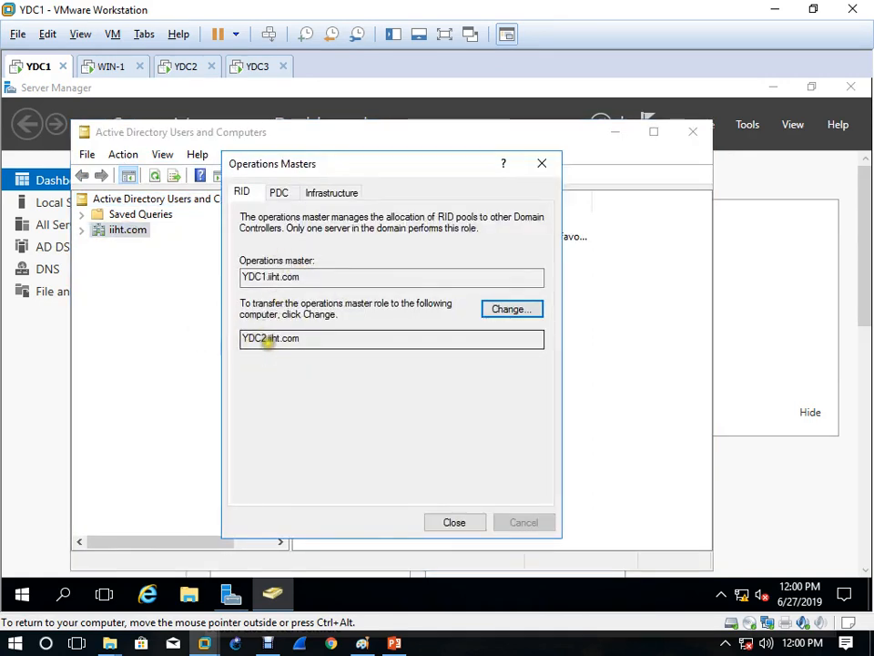
click(528, 312)
click(492, 399)
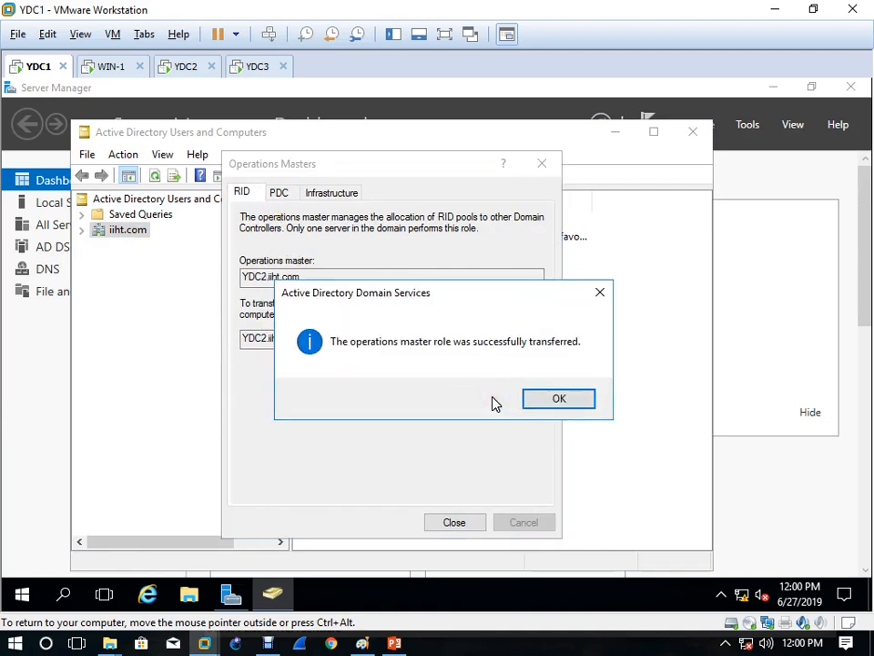
click(552, 401)
Step: Transfer the PDC and Infrastructure master roles to YDC2.iiht.com
click(284, 192)
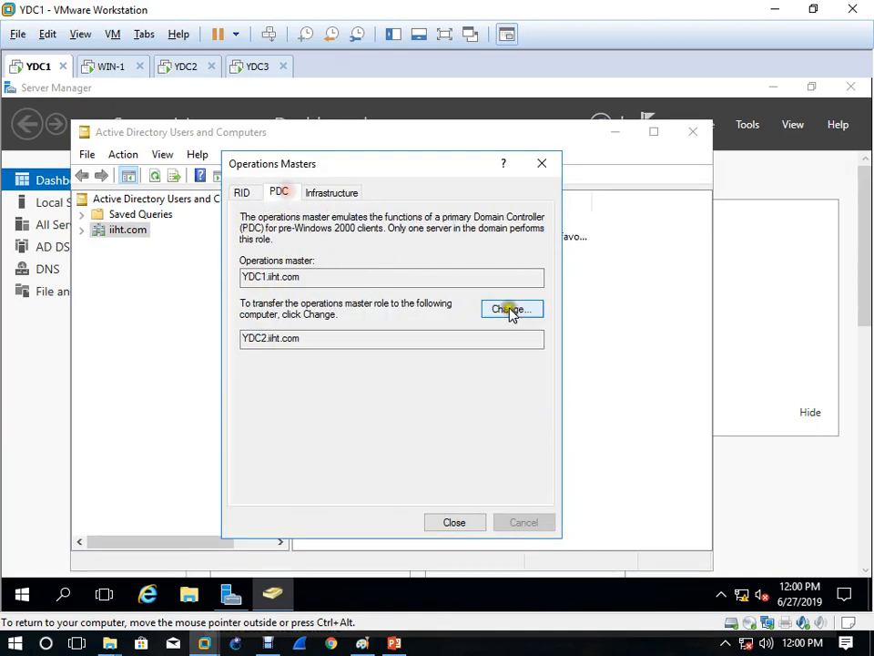
click(526, 313)
click(507, 401)
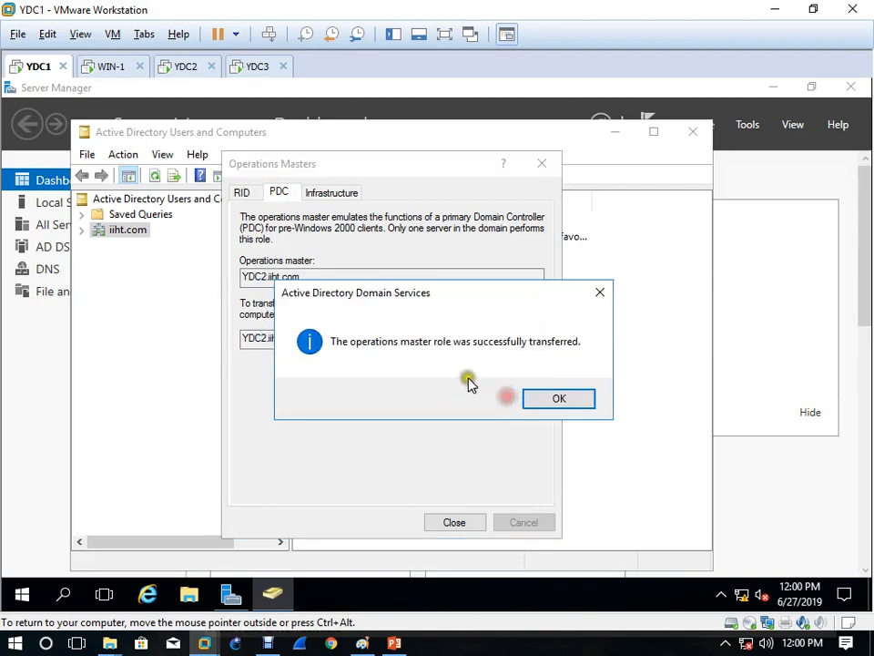
click(552, 397)
click(324, 191)
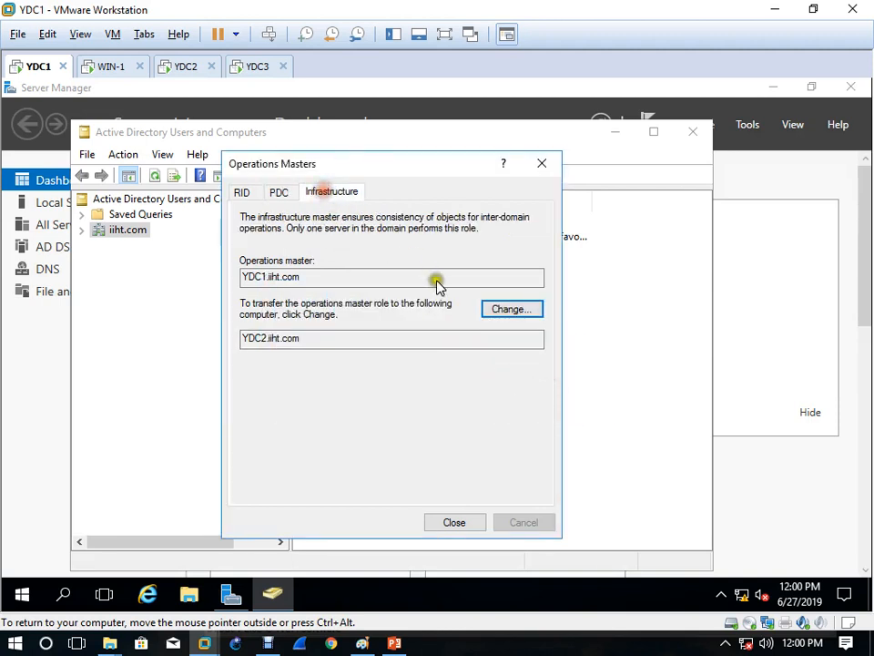
click(507, 313)
click(514, 399)
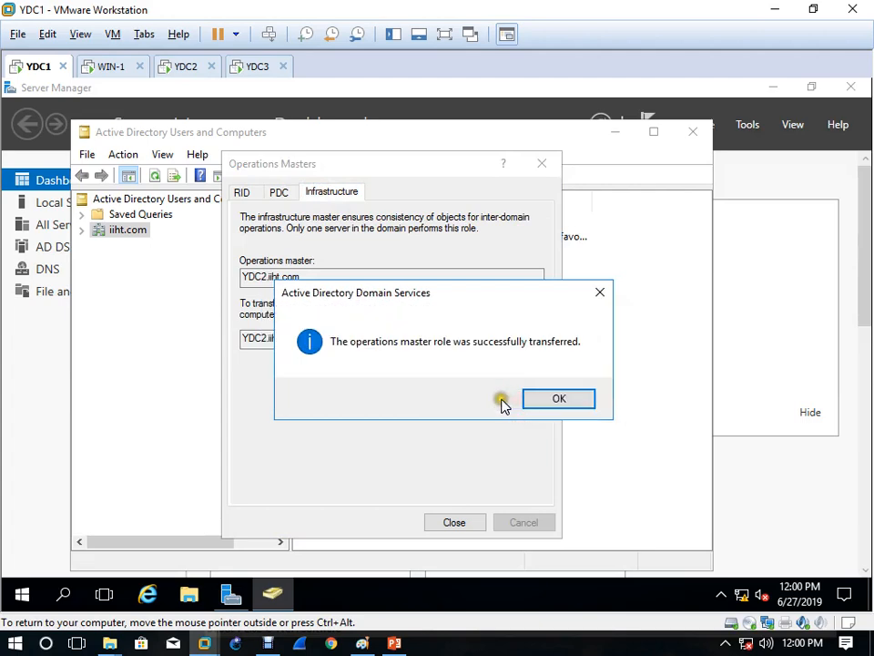
click(558, 399)
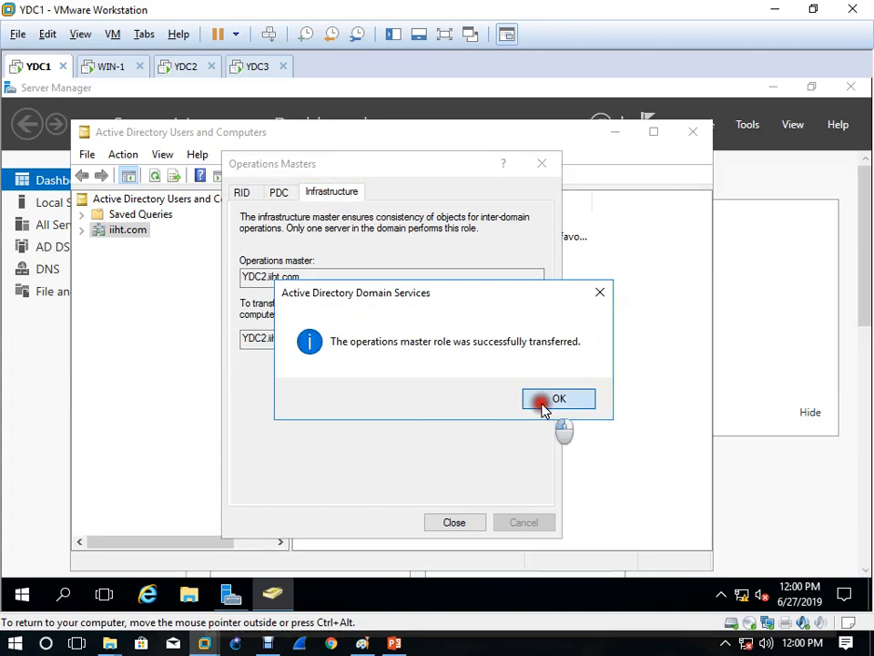
click(471, 522)
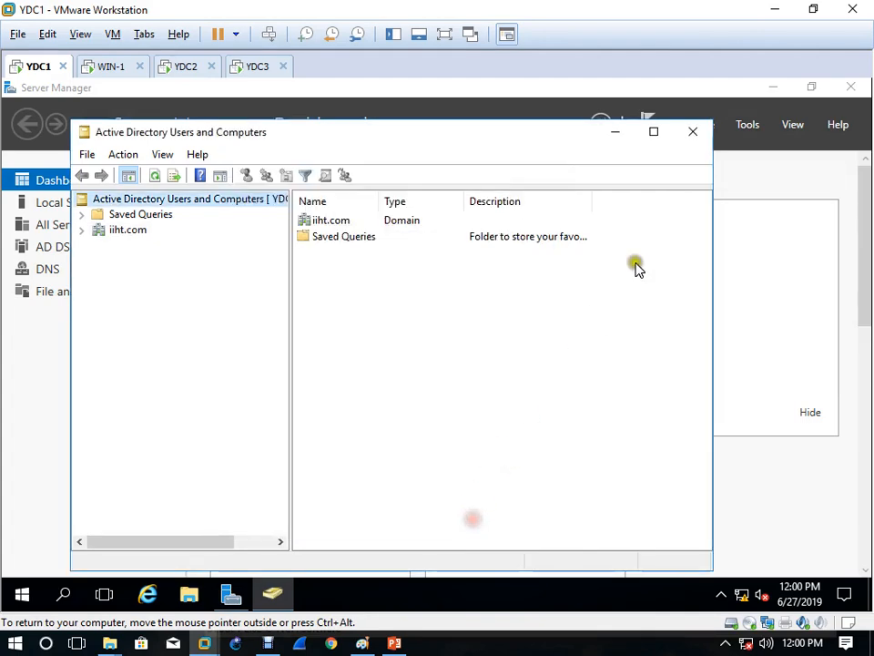
Step: Close Active Directory Users and Computers and power off the YDC1 virtual machine
click(692, 132)
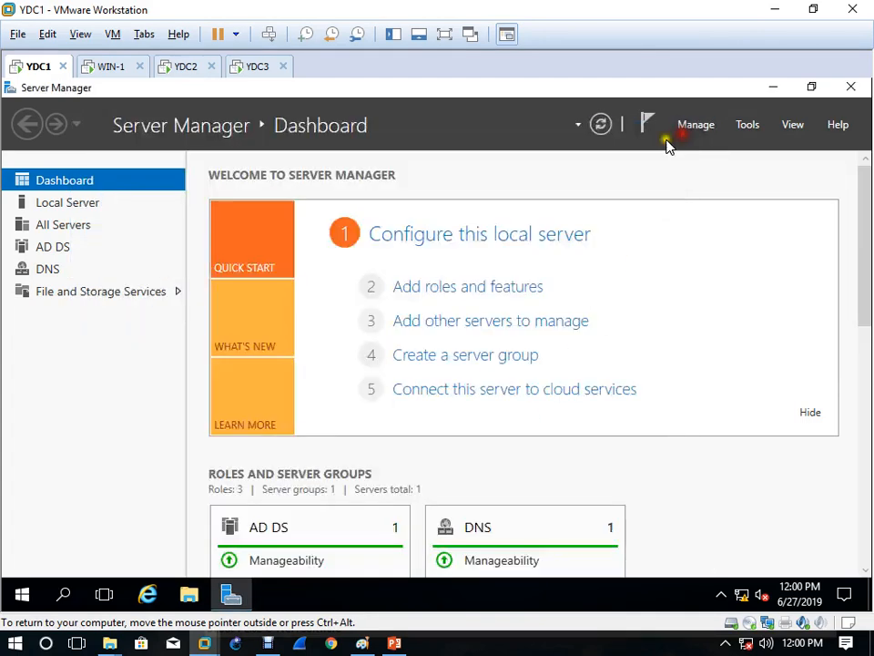
click(62, 66)
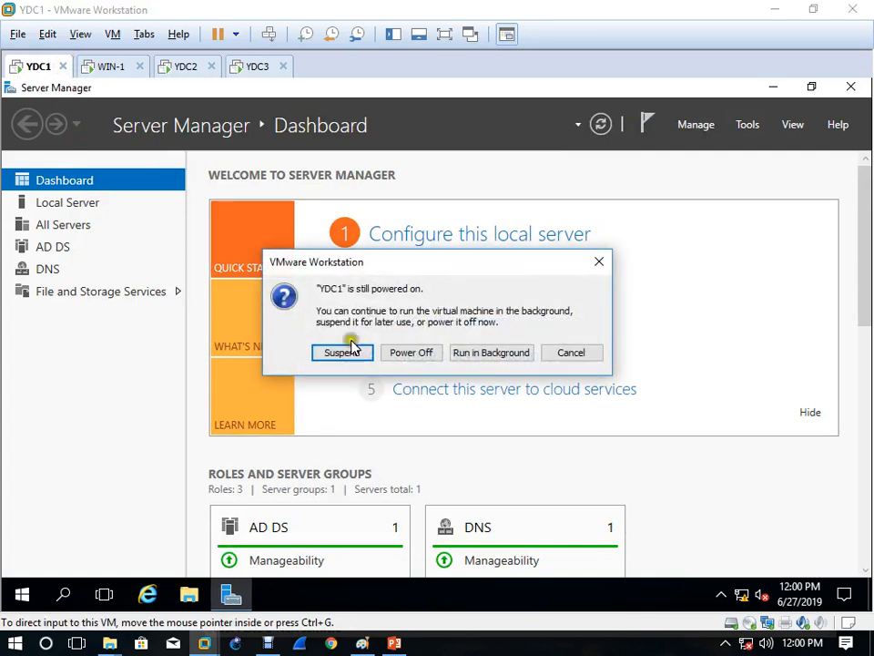
click(424, 353)
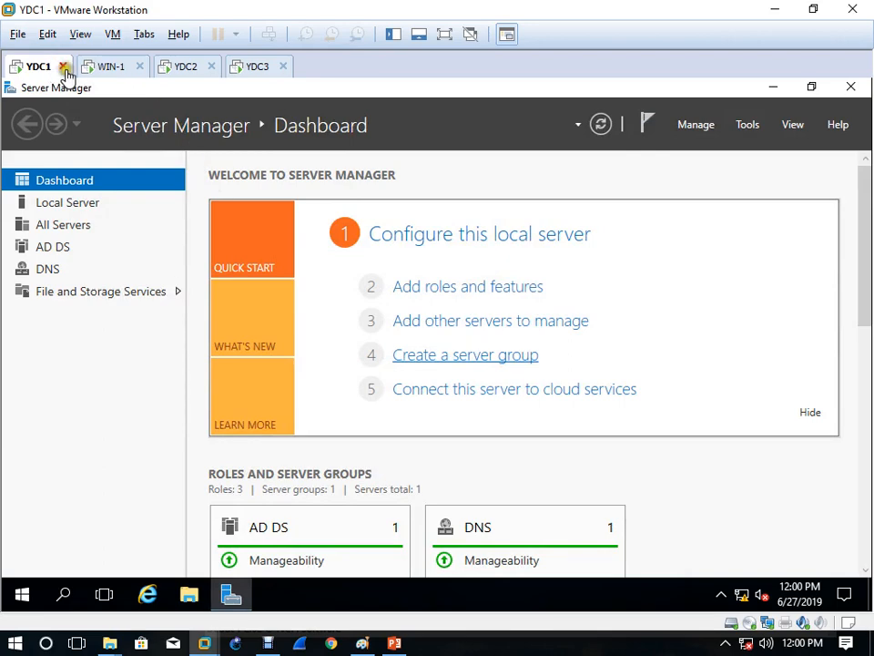
Step: Rerun netdom query fsmo on YDC2, confirming all five roles belong to YDC2.iiht.com
click(186, 71)
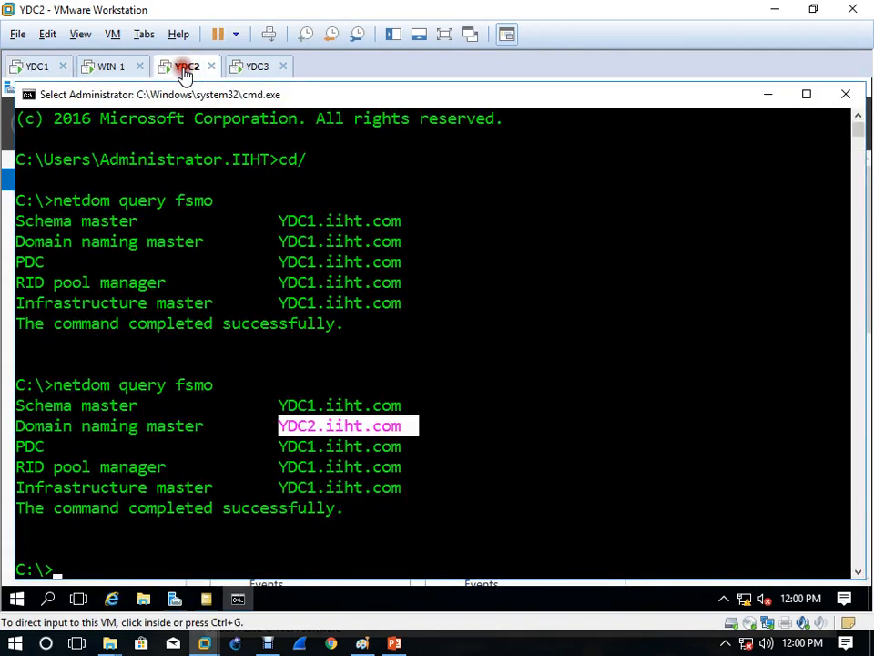
key(Up)
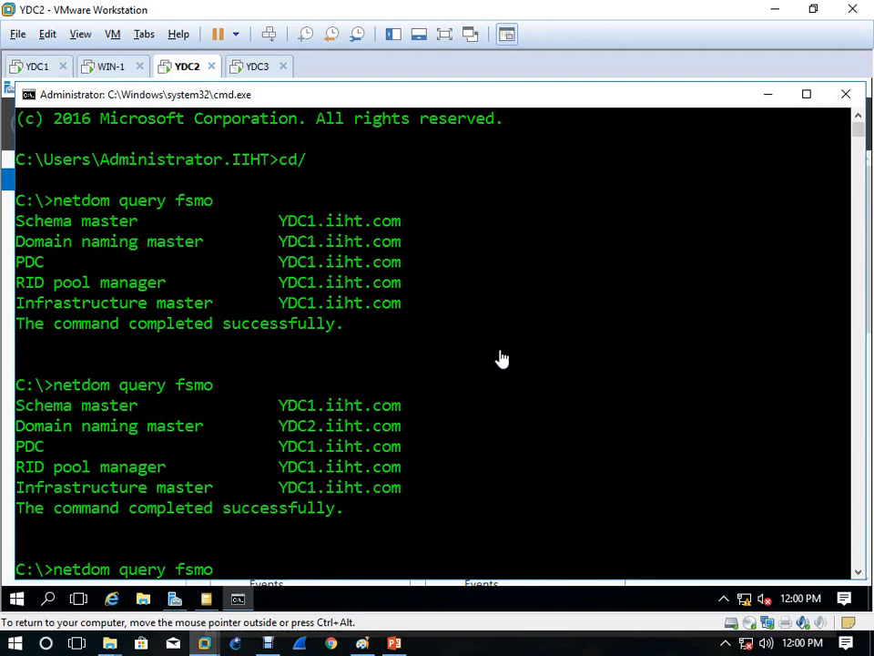
key(Return)
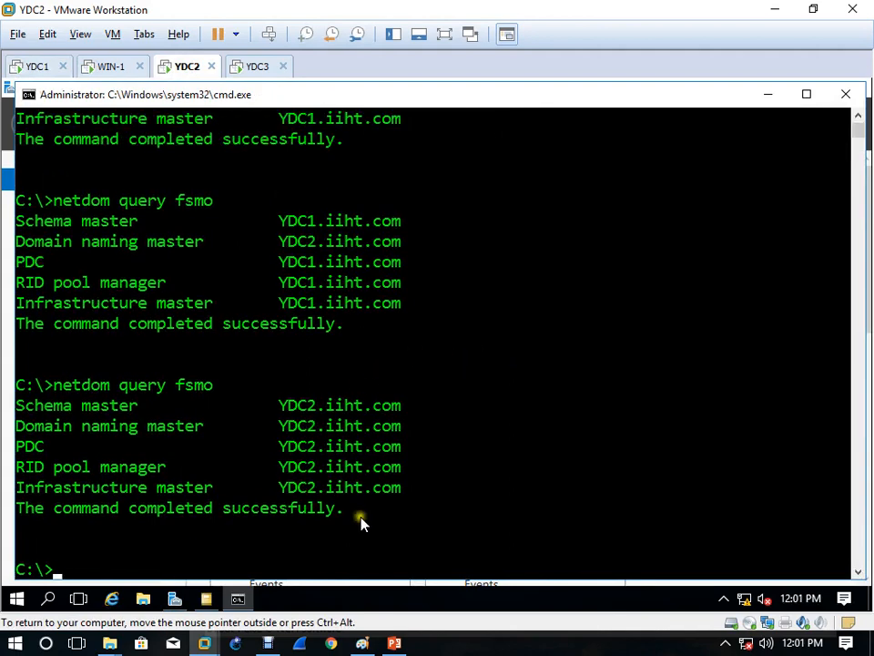
drag(278, 405, 416, 488)
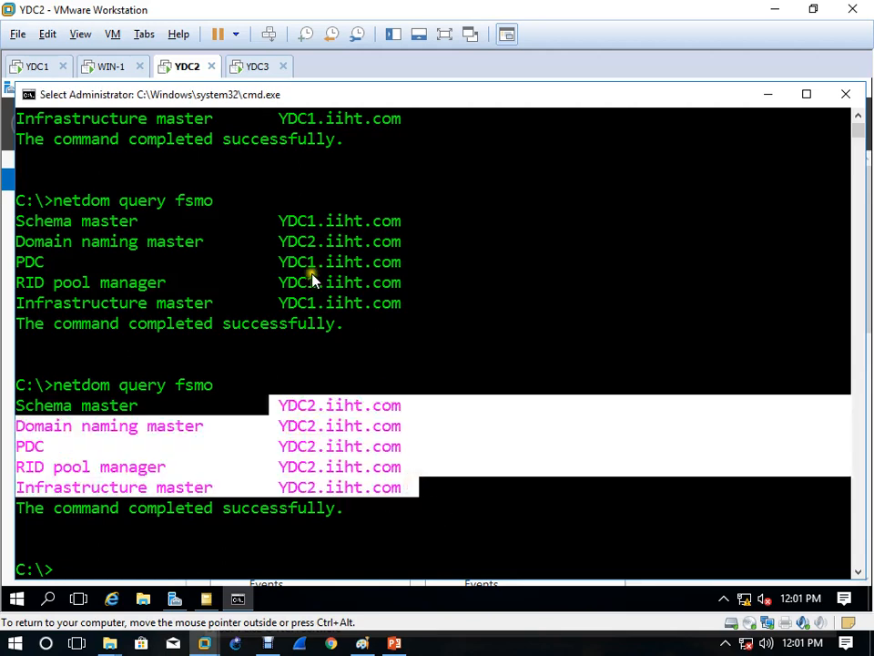
click(256, 71)
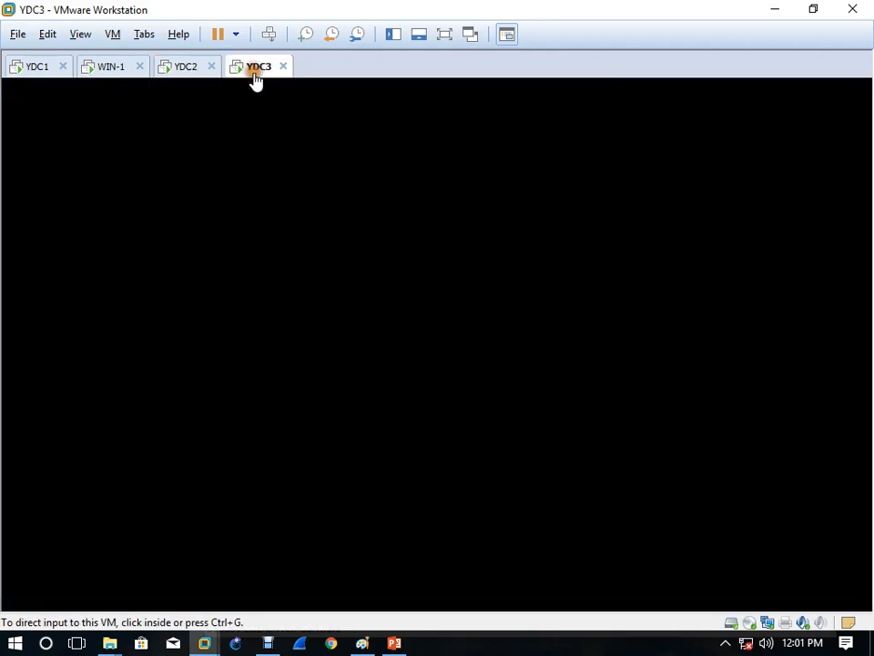
Step: Confirm YDC1 is powered off, then sign in to YDC3 with the administrator password
click(502, 393)
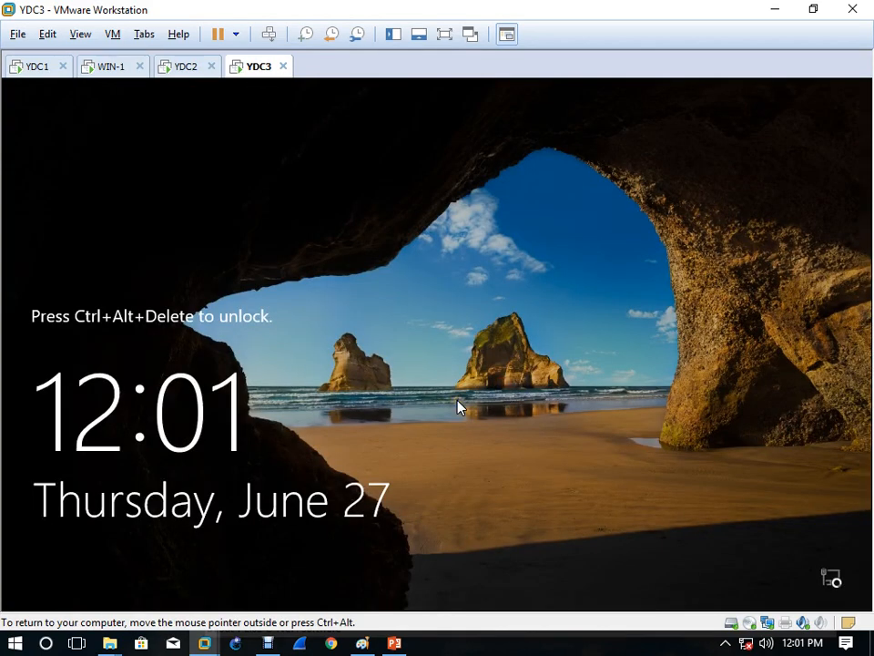
click(41, 67)
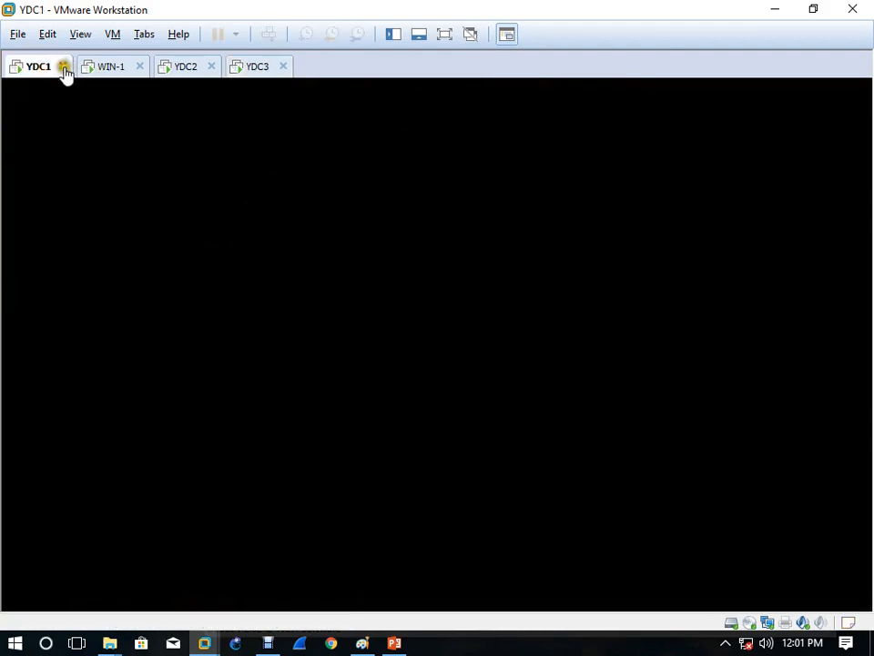
click(185, 67)
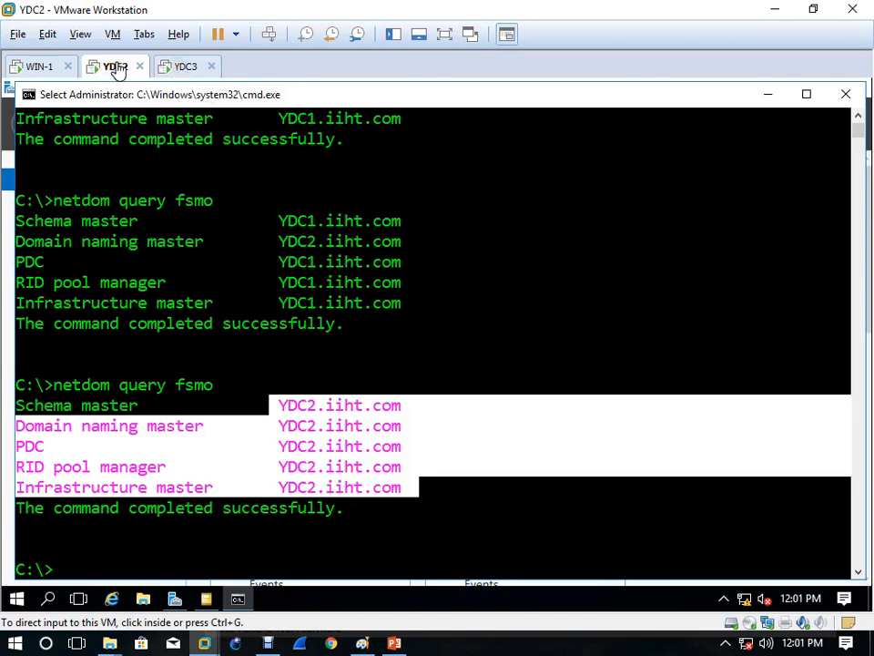
click(187, 68)
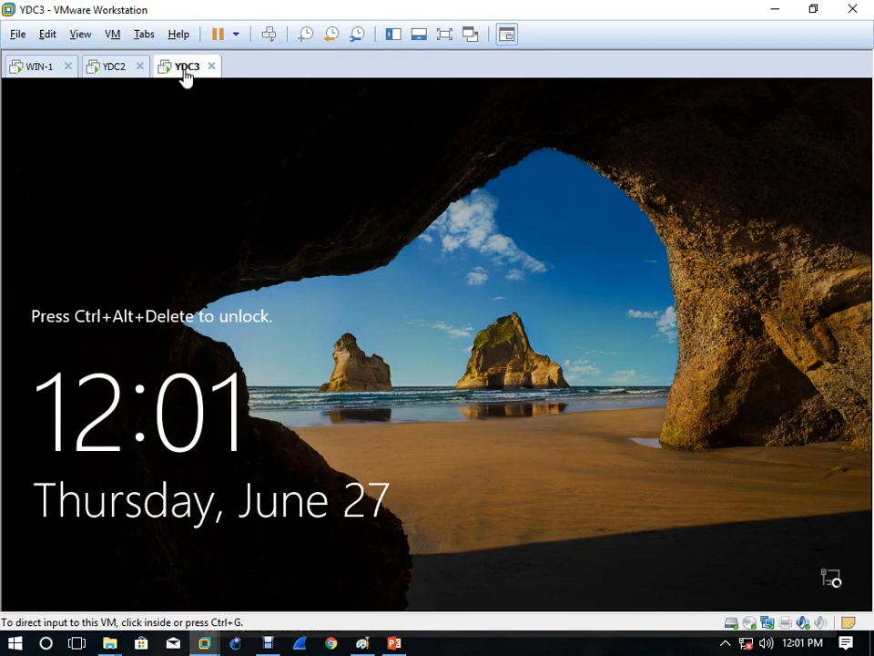
click(269, 34)
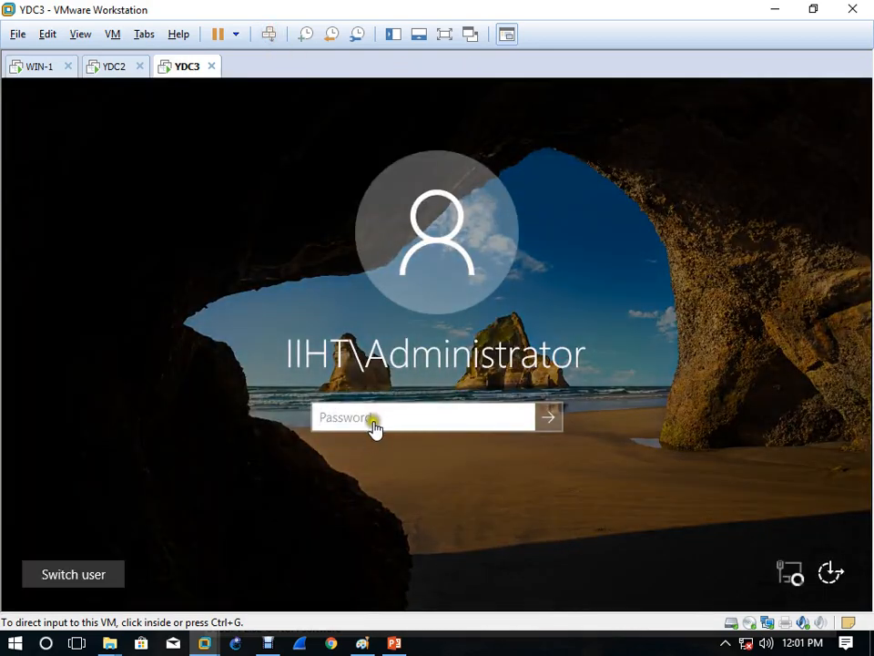
click(371, 421)
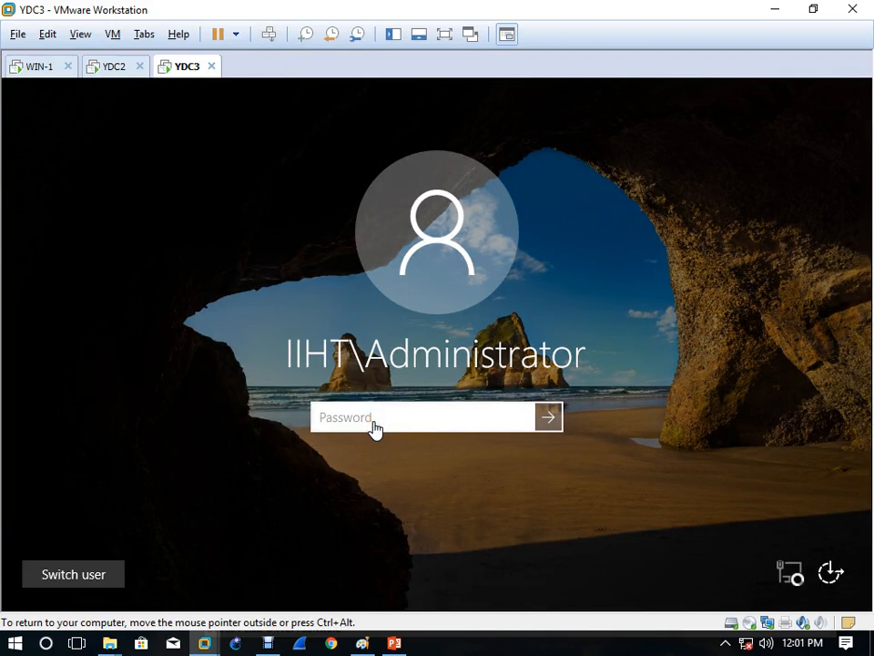
text(P)
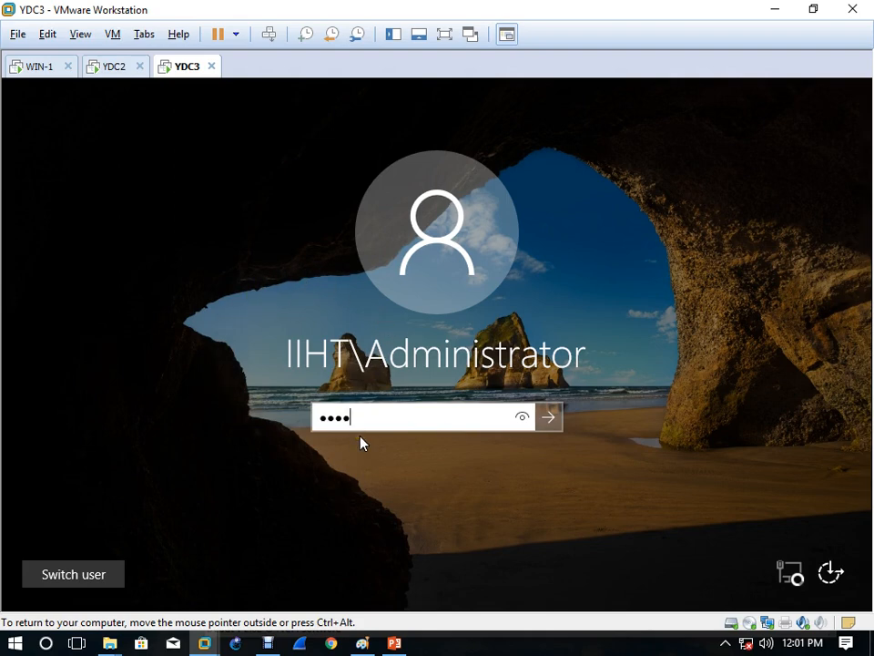
key(Return)
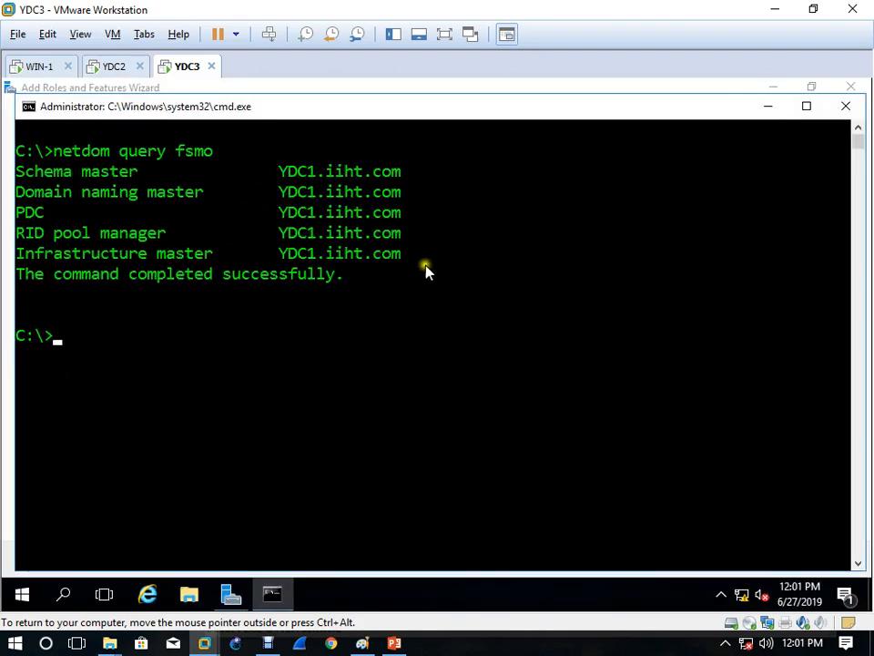
Step: Rerun netdom query fsmo on YDC3, showing all five roles on YDC2.iiht.com
click(603, 365)
key(Up)
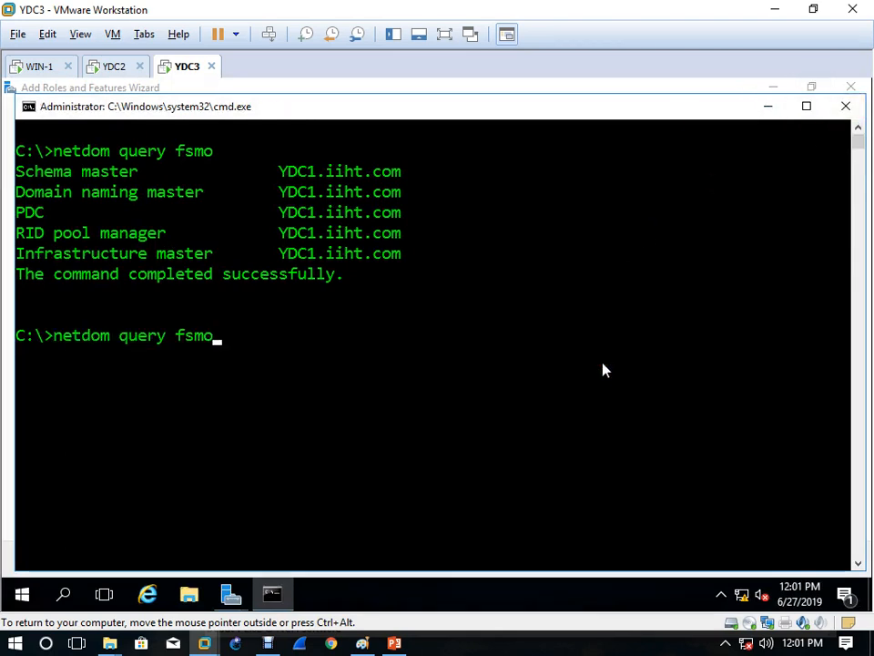
key(Return)
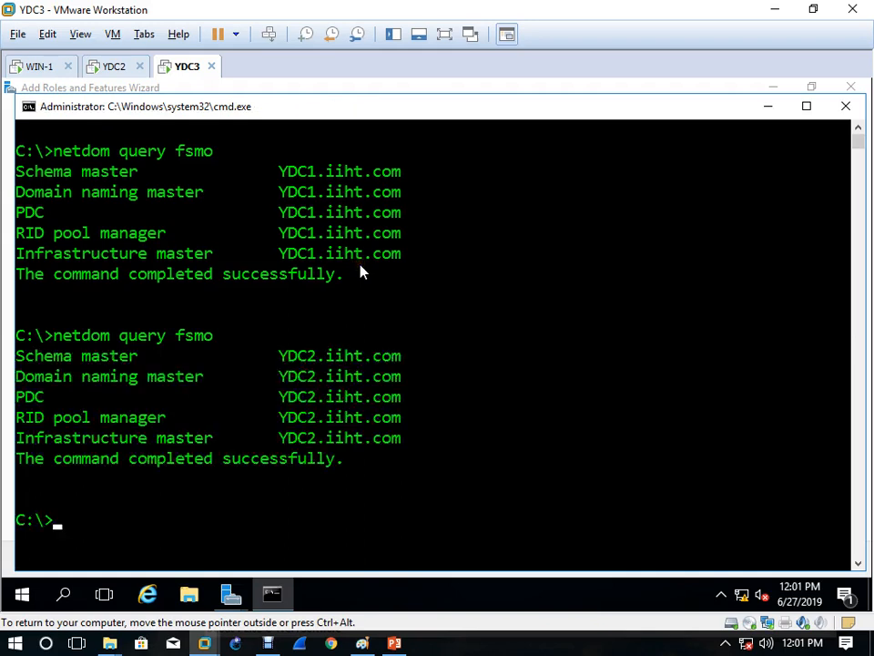
drag(267, 358, 437, 453)
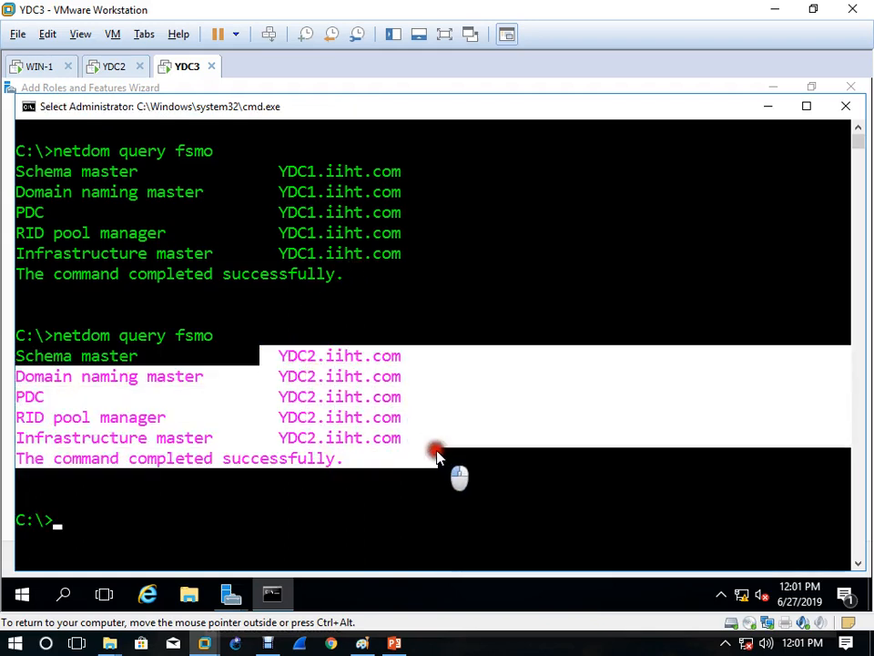
Step: Open the IPv4 settings of YDC3's Ethernet0 adapter from the Network and Sharing Center
right_click(741, 595)
key(Escape)
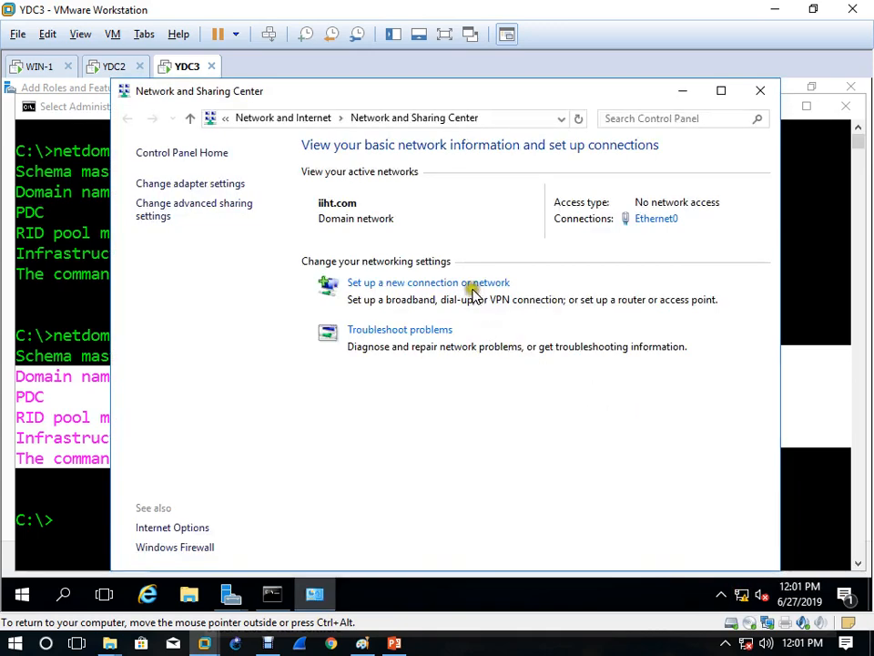
click(660, 219)
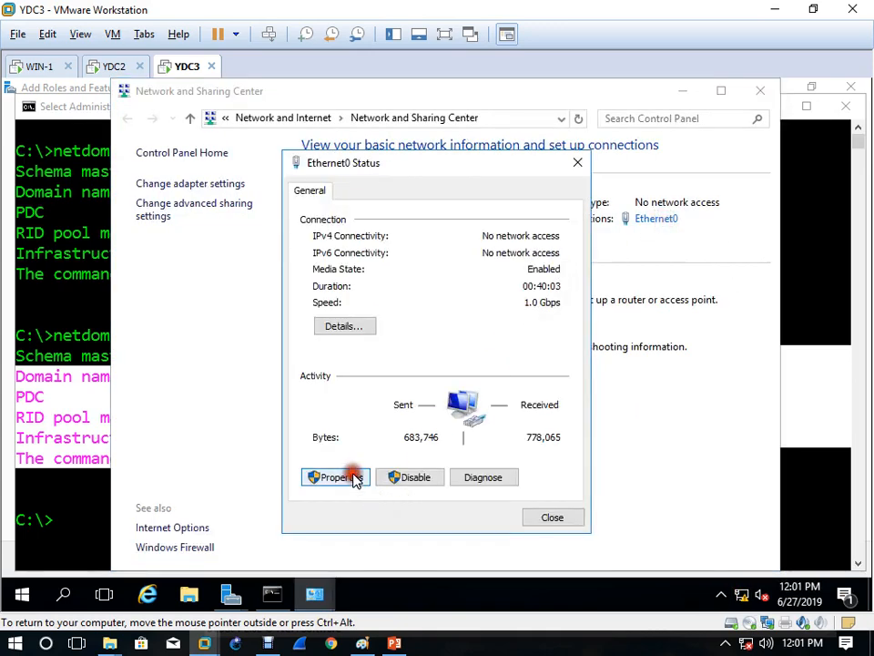
click(351, 477)
double_click(500, 358)
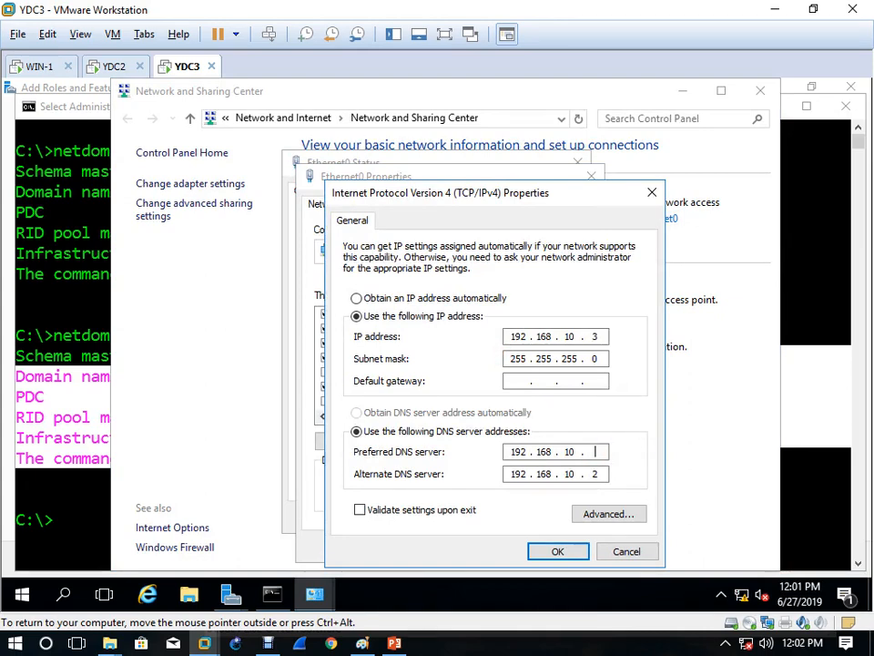
Step: Set preferred DNS to 192.168.10.2 and alternate DNS to 192.168.10.3, then close the network windows
click(595, 474)
key(BackSpace)
click(594, 450)
click(597, 474)
text(3)
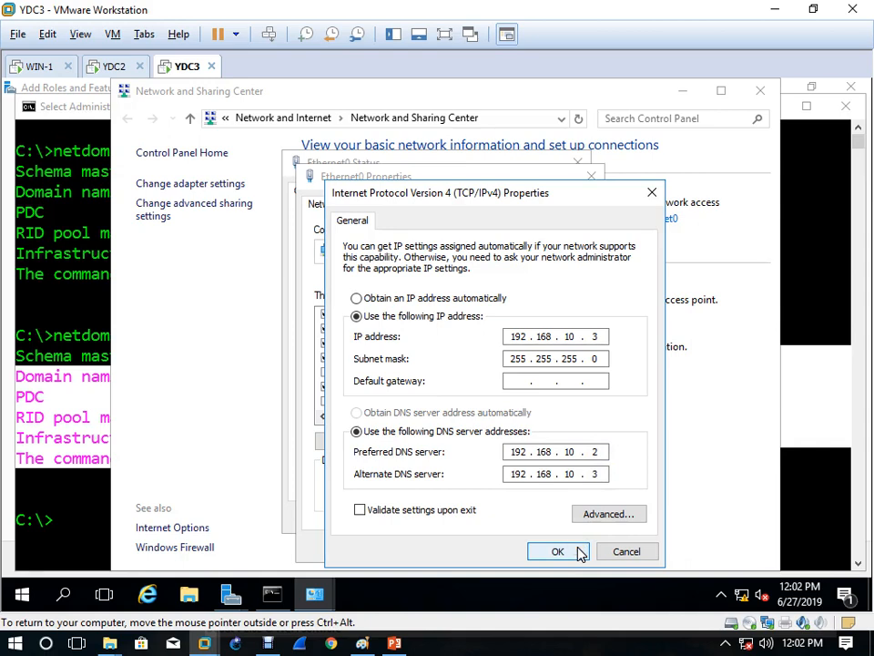
click(575, 554)
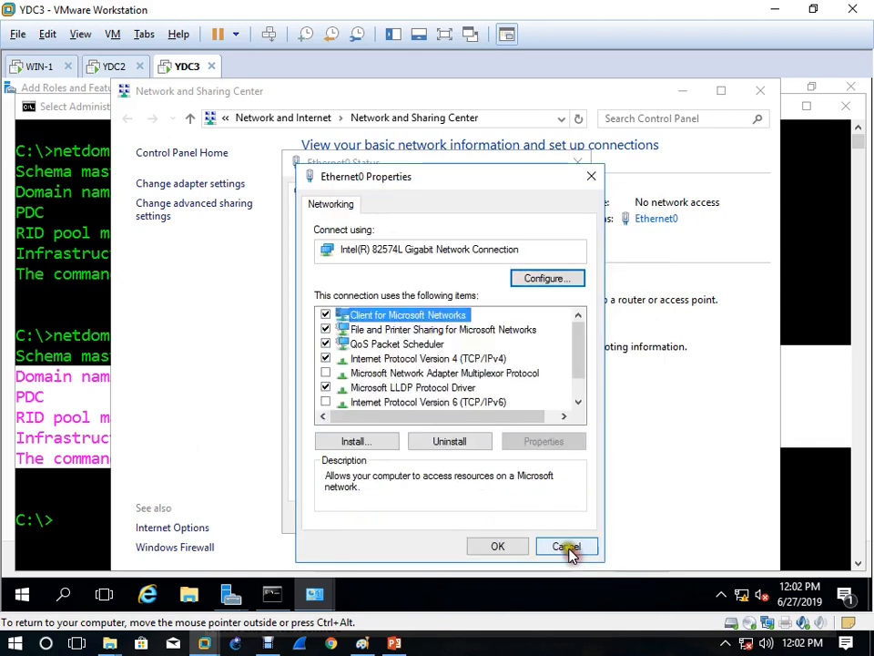
click(494, 545)
click(555, 518)
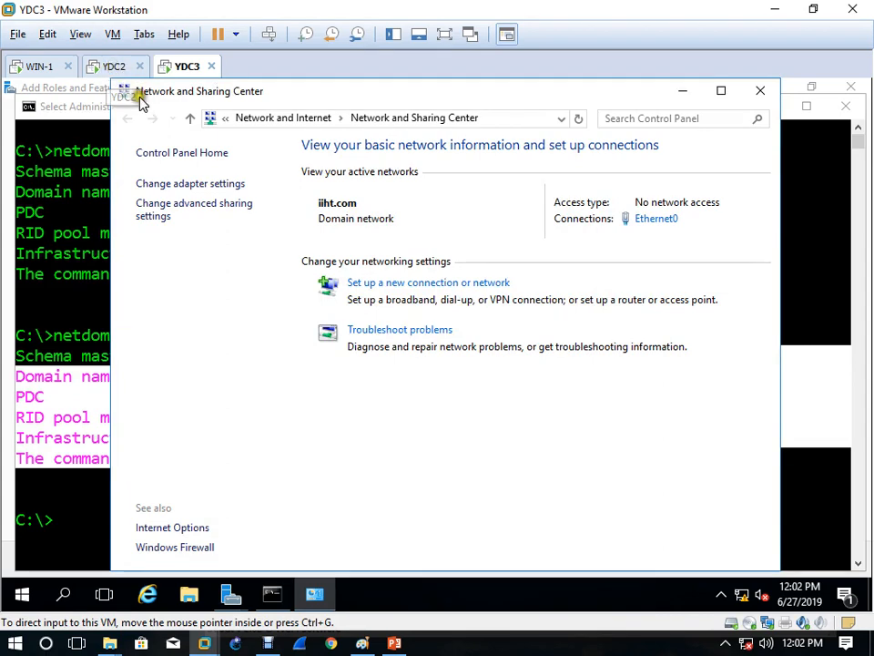
click(762, 91)
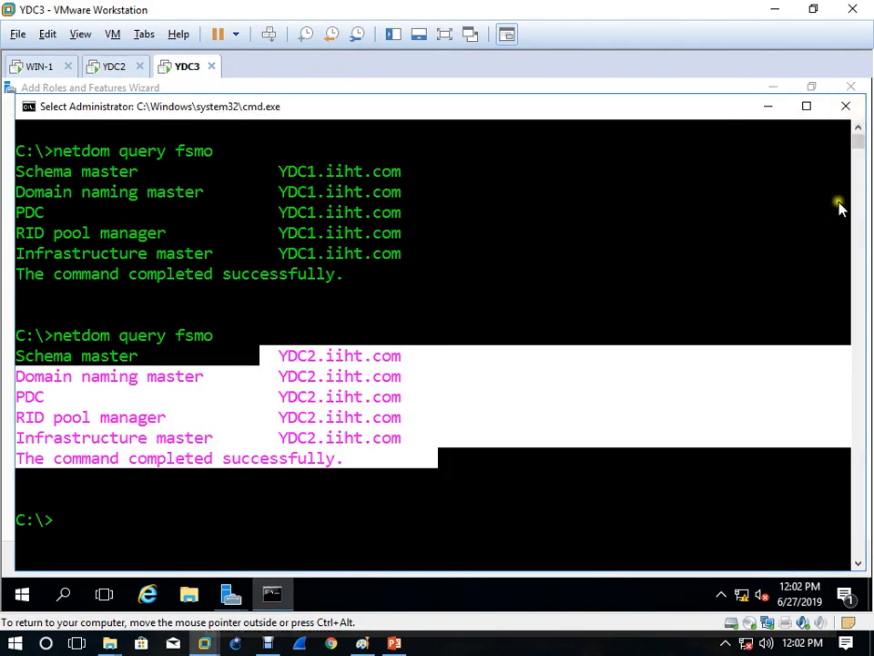
Step: Start the AD DS wizard to add YDC3 as a domain controller in iiht.com, reaching Domain Controller Options
click(845, 108)
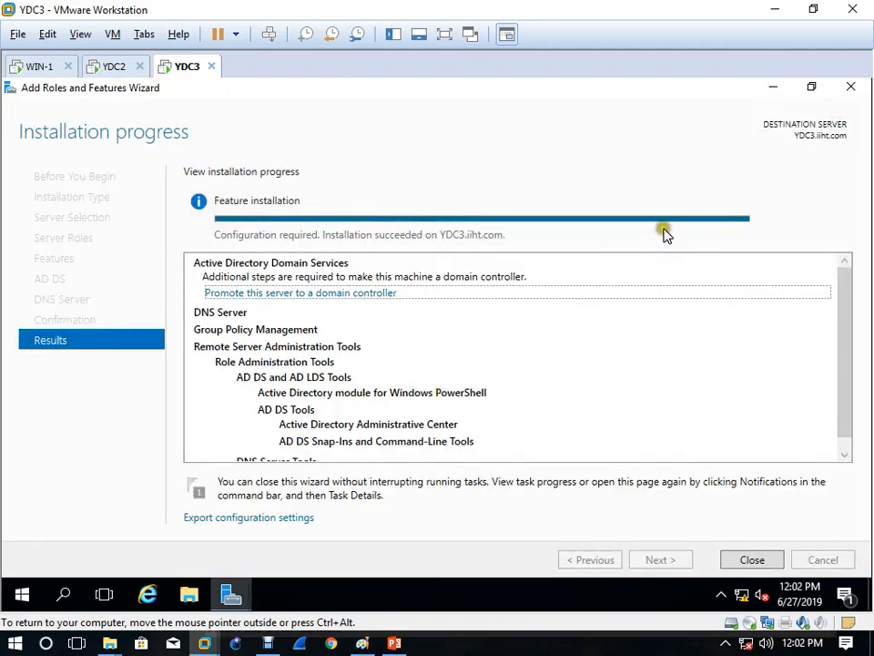
click(298, 294)
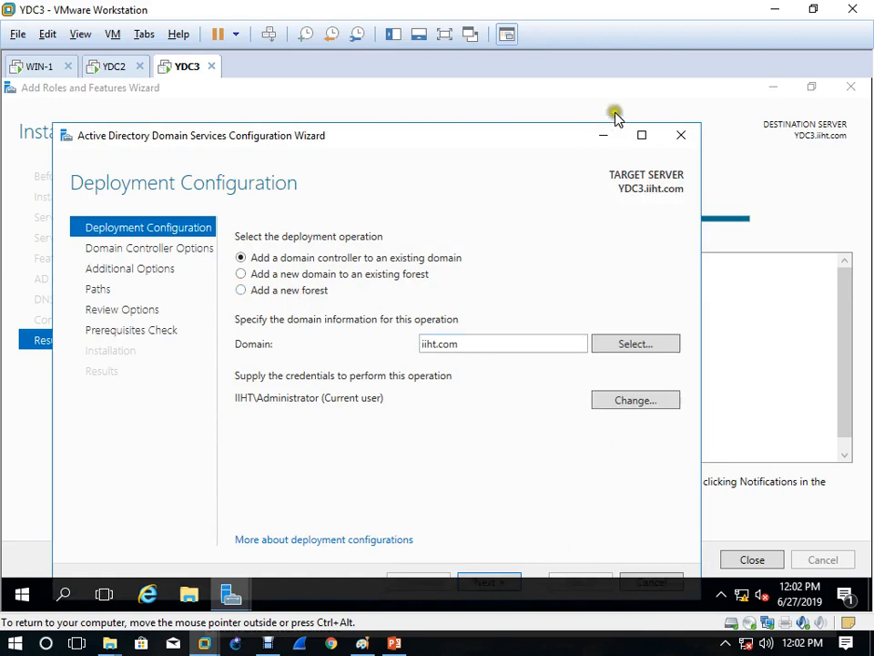
click(642, 138)
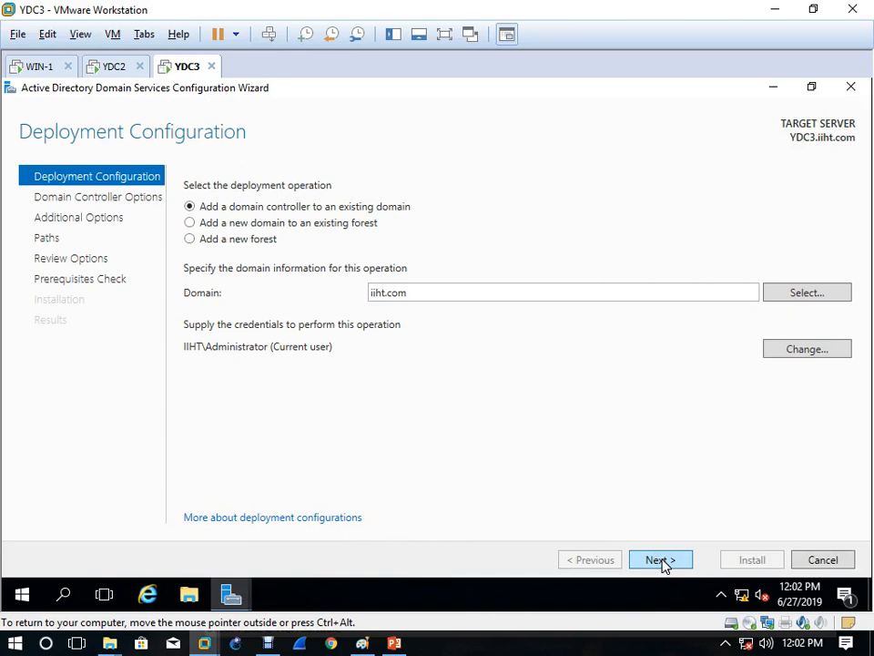
click(661, 562)
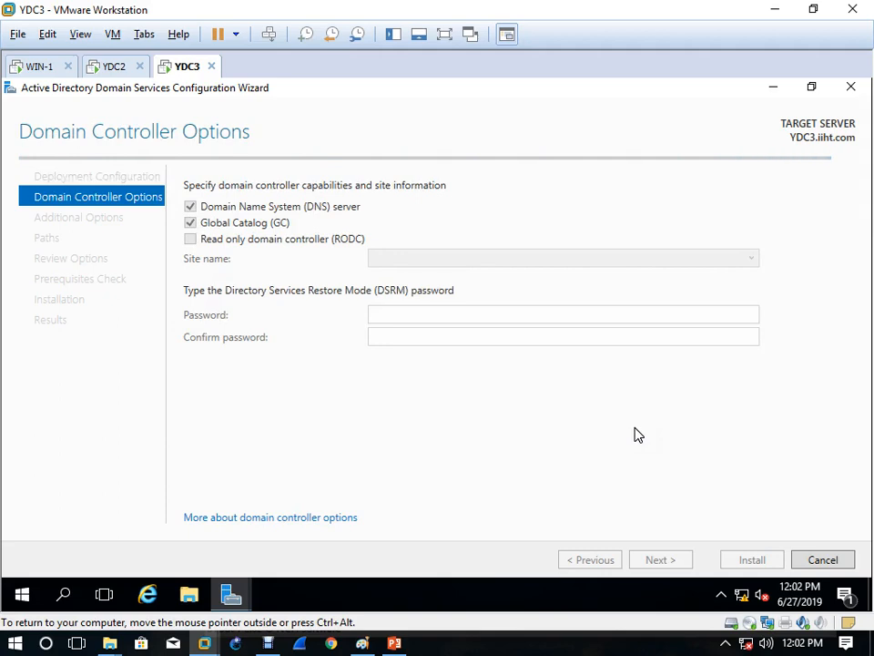
click(609, 450)
click(405, 398)
click(417, 424)
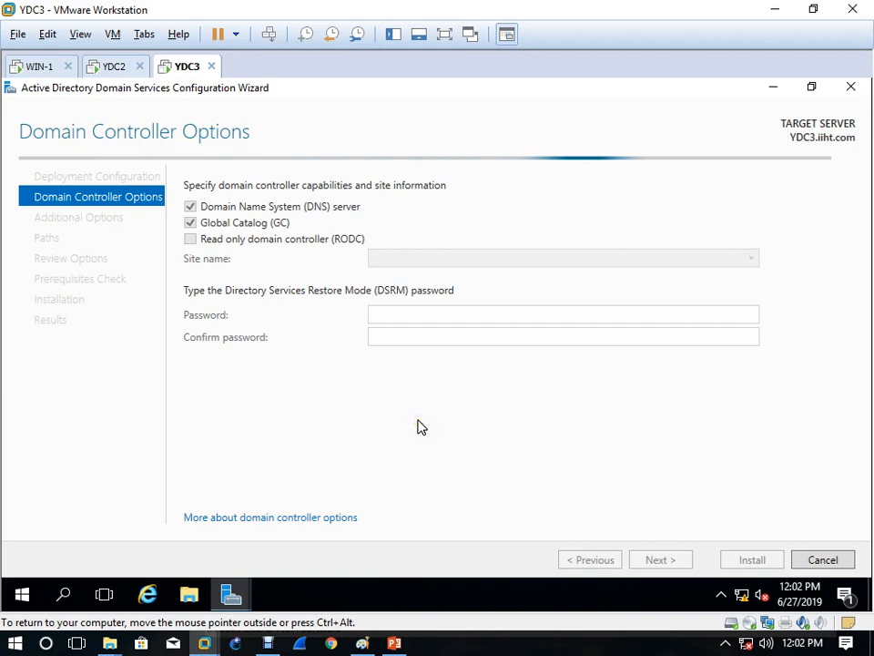
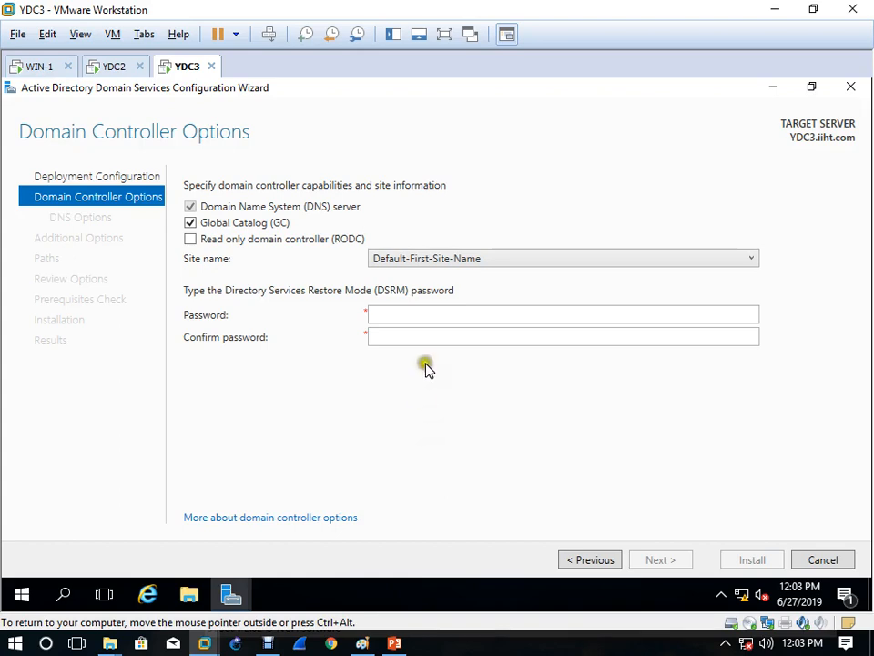
Step: Enter and confirm the DSRM password, then advance past DNS Options to Additional Options
click(429, 316)
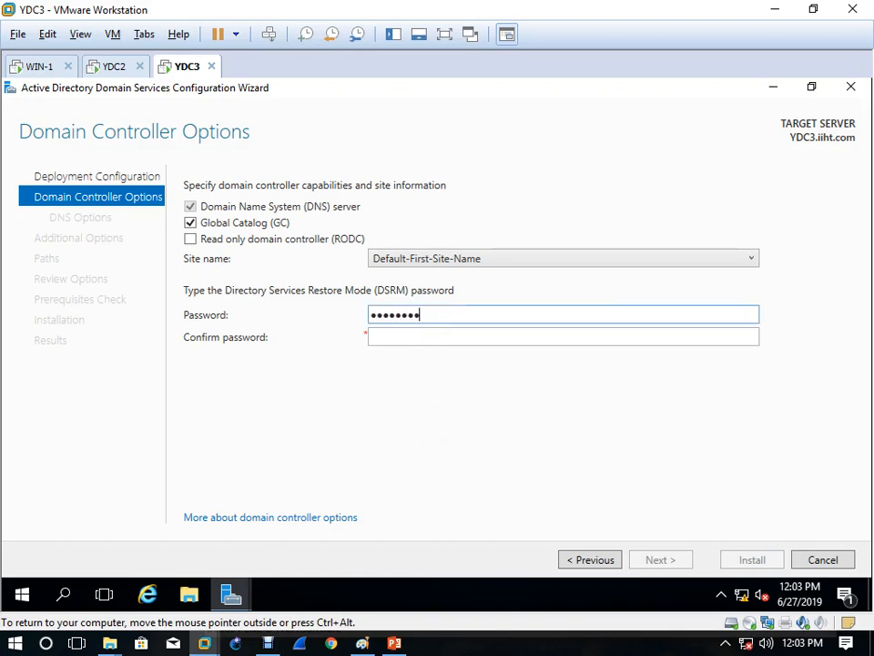
key(Tab)
text(••••••••)
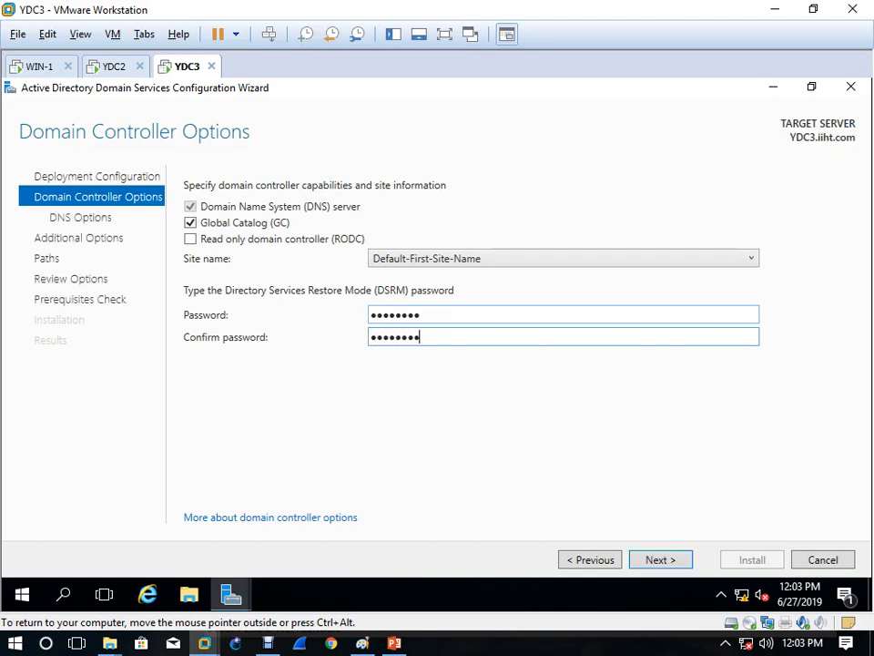
key(ctrl+alt)
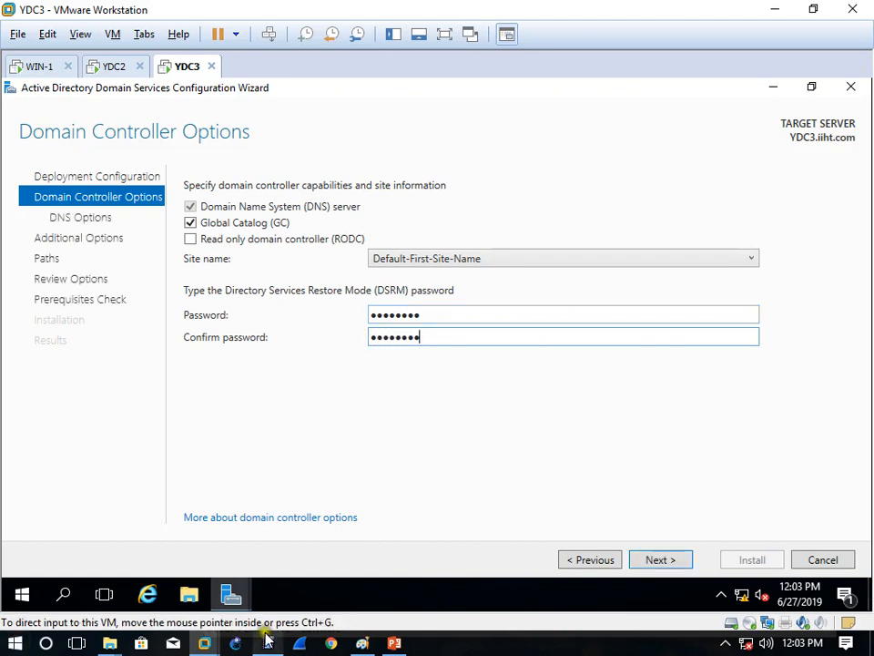
click(646, 563)
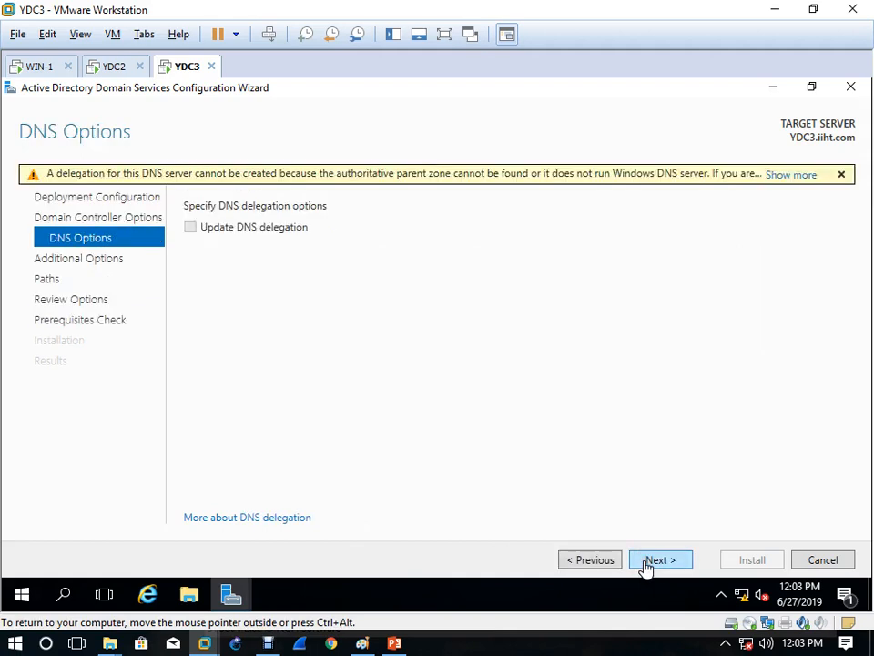
click(646, 563)
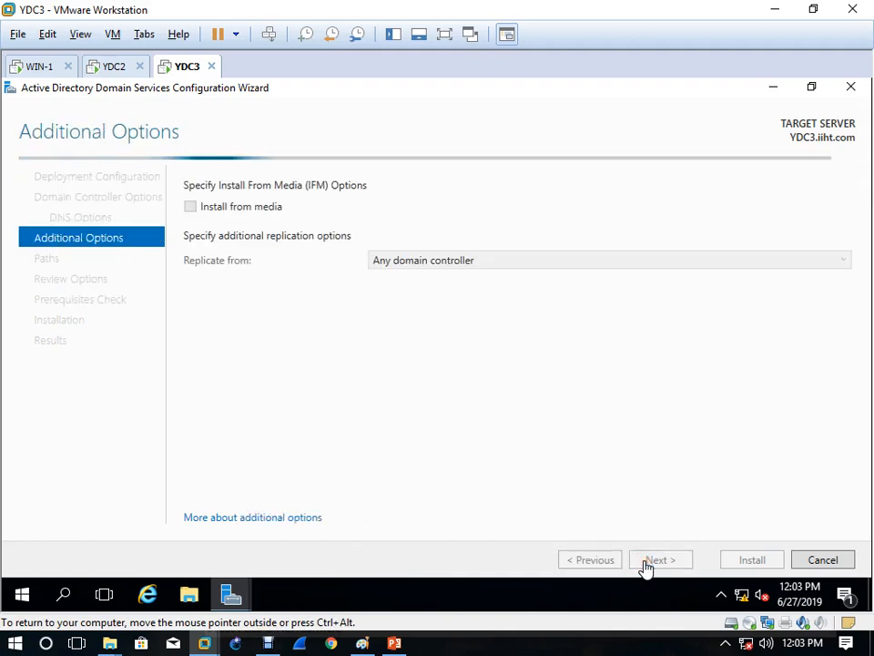
Step: Choose YDC2.iiht.com as the replication source, then switch to the YDC2 machine
click(443, 264)
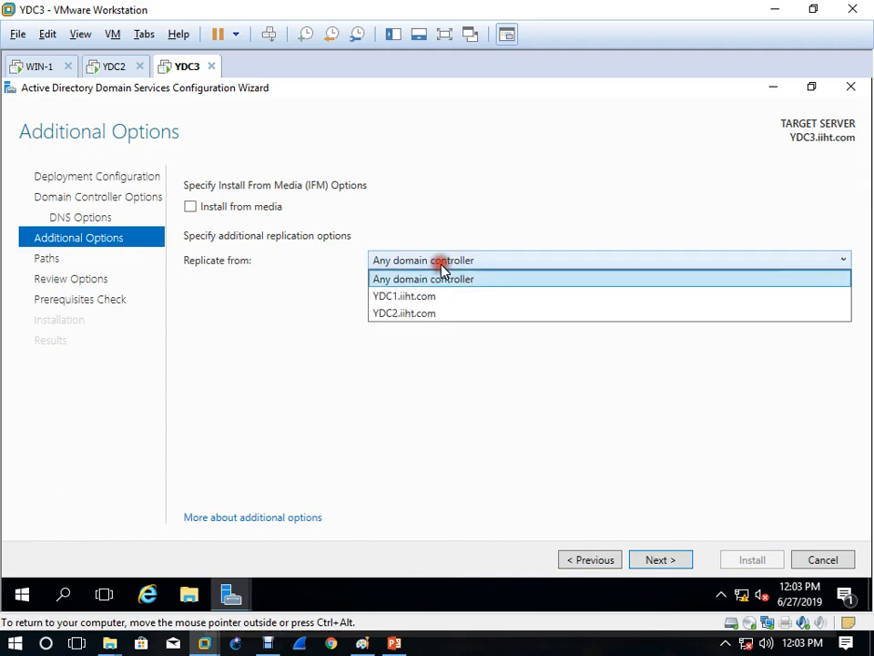
click(427, 315)
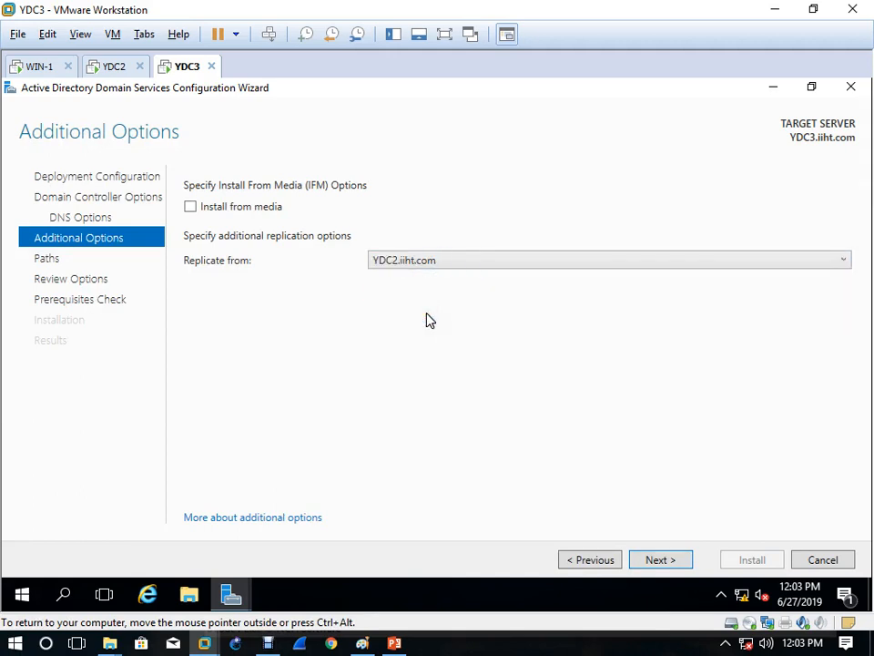
click(434, 263)
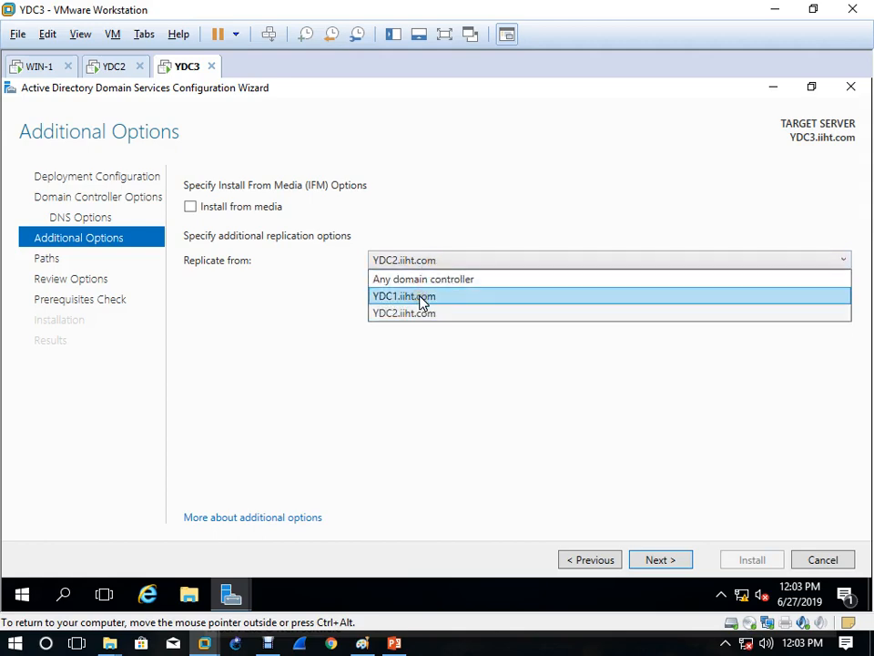
click(113, 66)
click(440, 428)
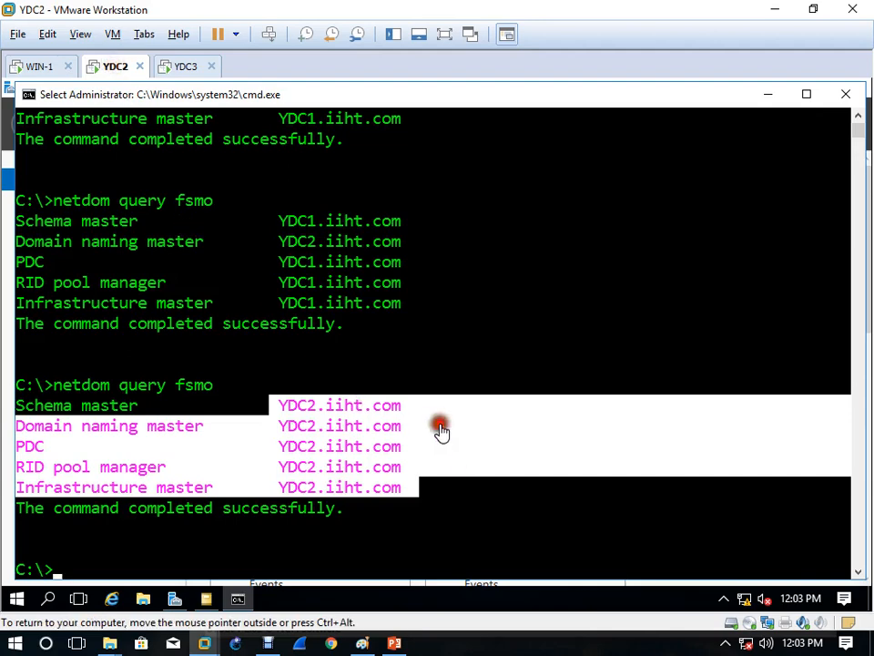
Step: Force-delete the offline YDC1 and its global catalog from Domain Controllers in ADUC
click(846, 94)
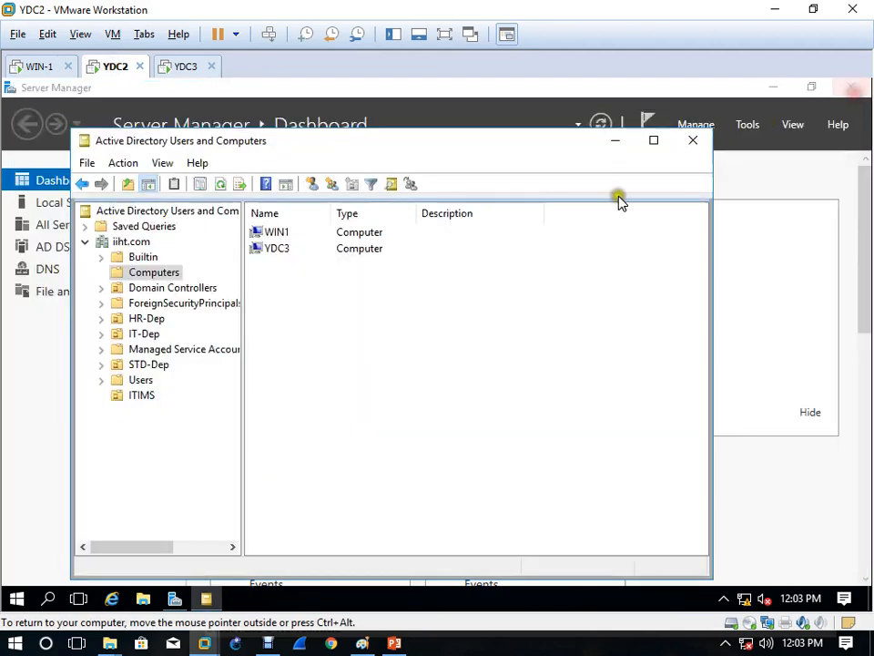
click(165, 288)
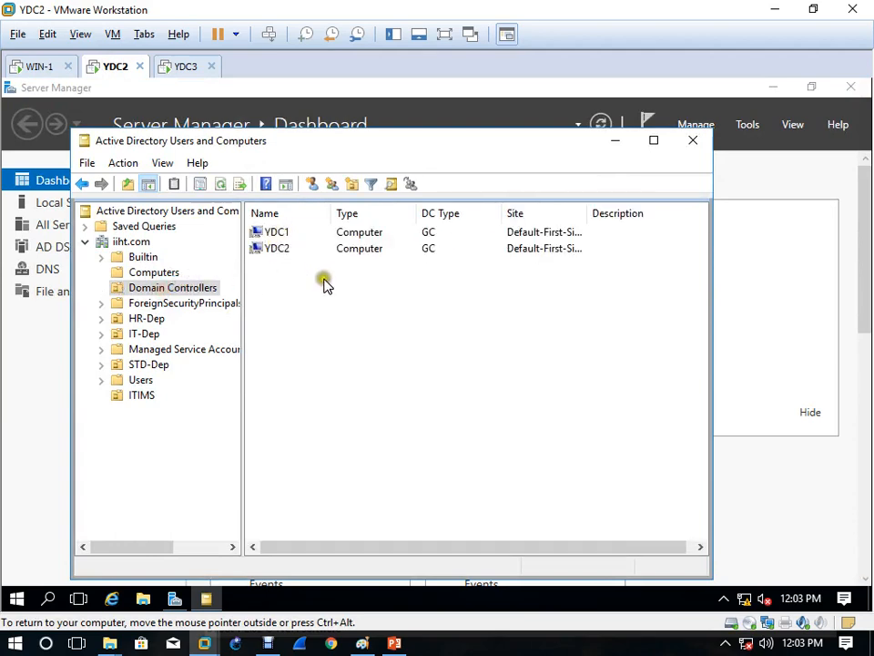
click(279, 233)
right_click(280, 239)
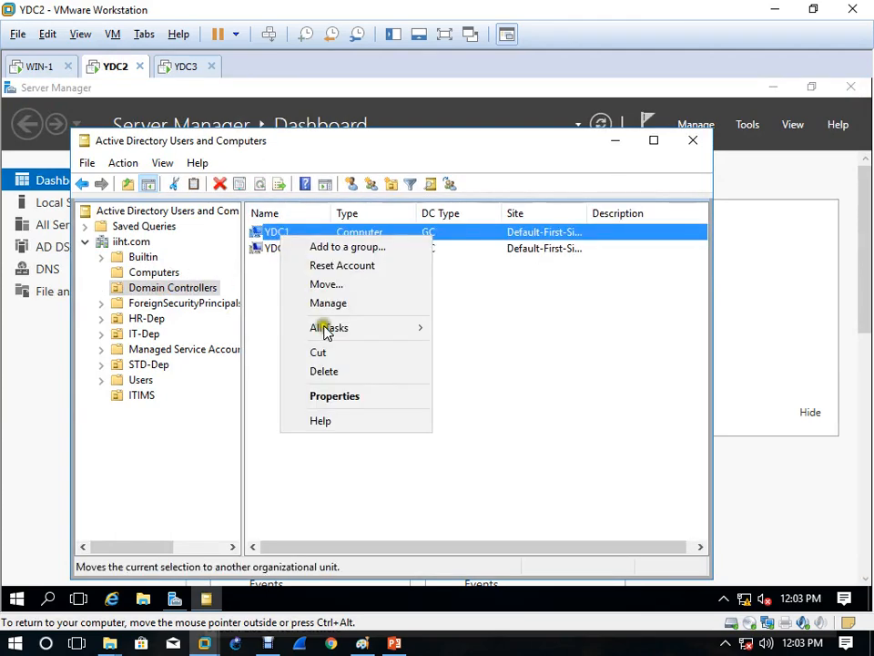
click(325, 372)
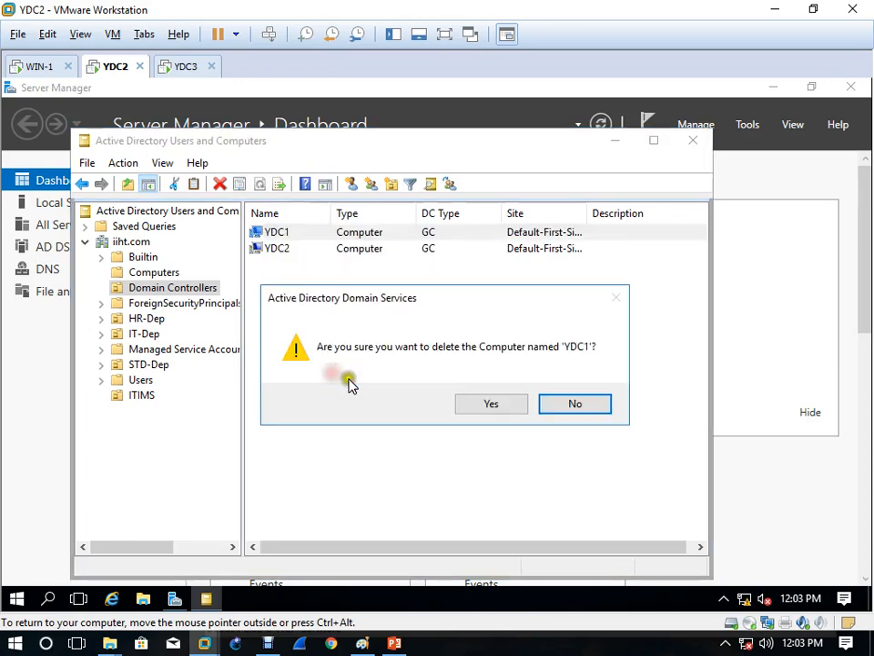
click(510, 405)
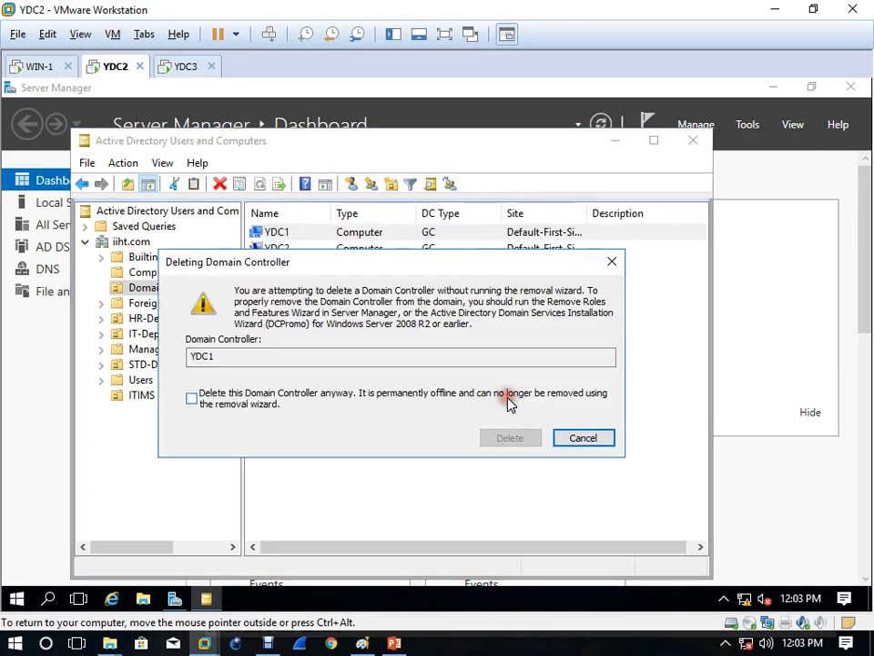
click(192, 398)
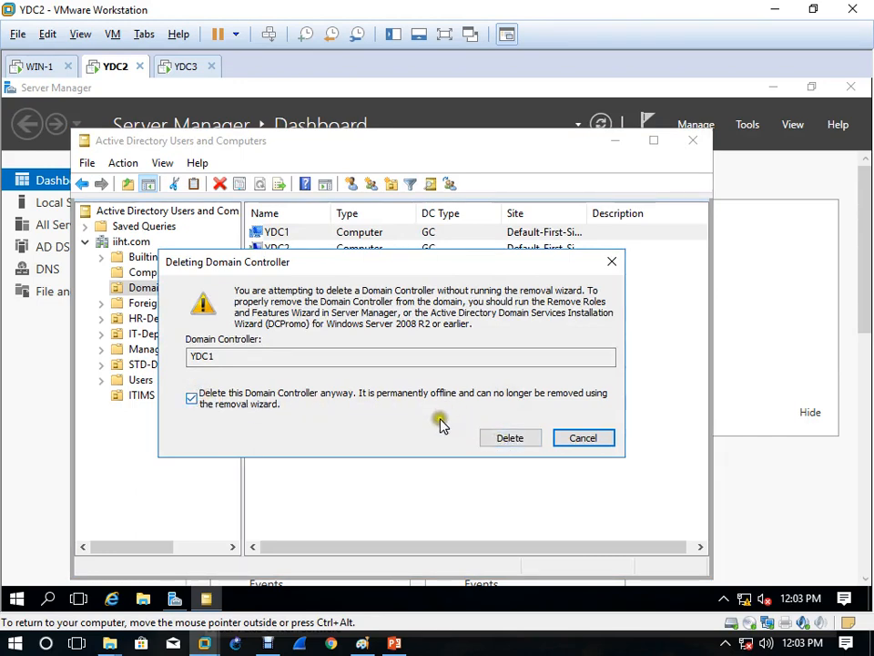
click(507, 437)
click(468, 412)
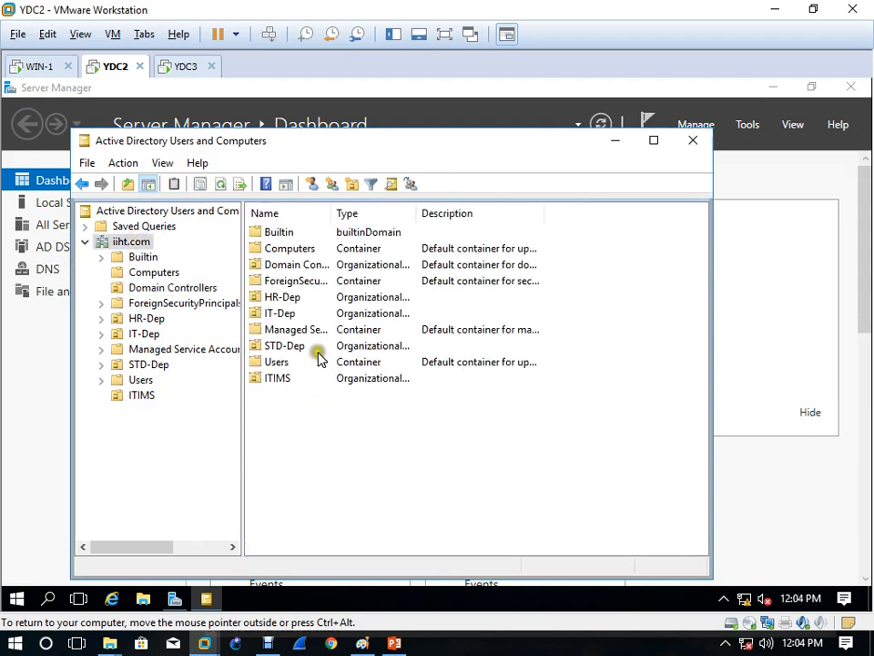
click(172, 288)
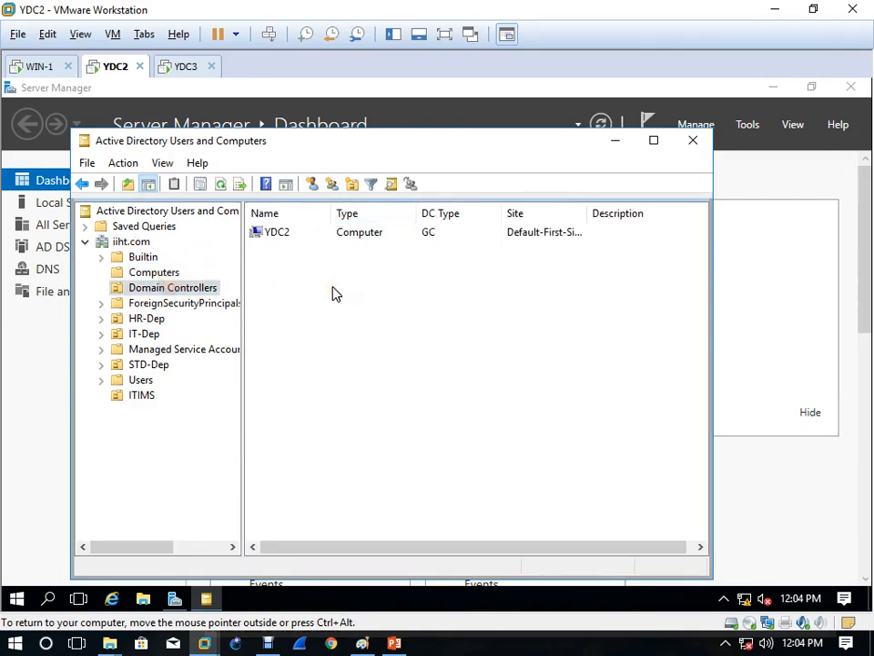
Step: On YDC3, keep YDC2.iiht.com as source and advance through Paths and Review to Prerequisites Check
click(173, 66)
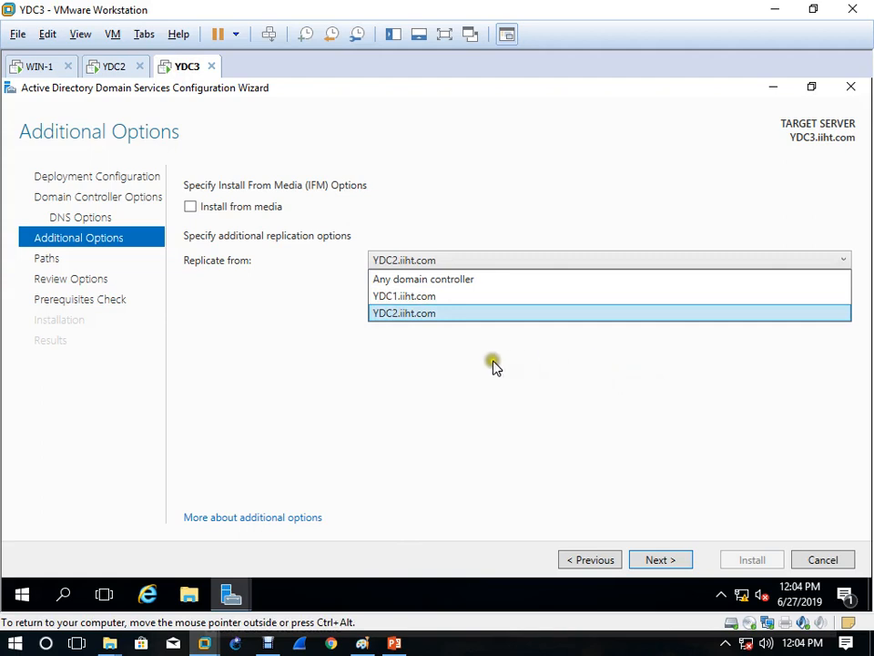
click(435, 312)
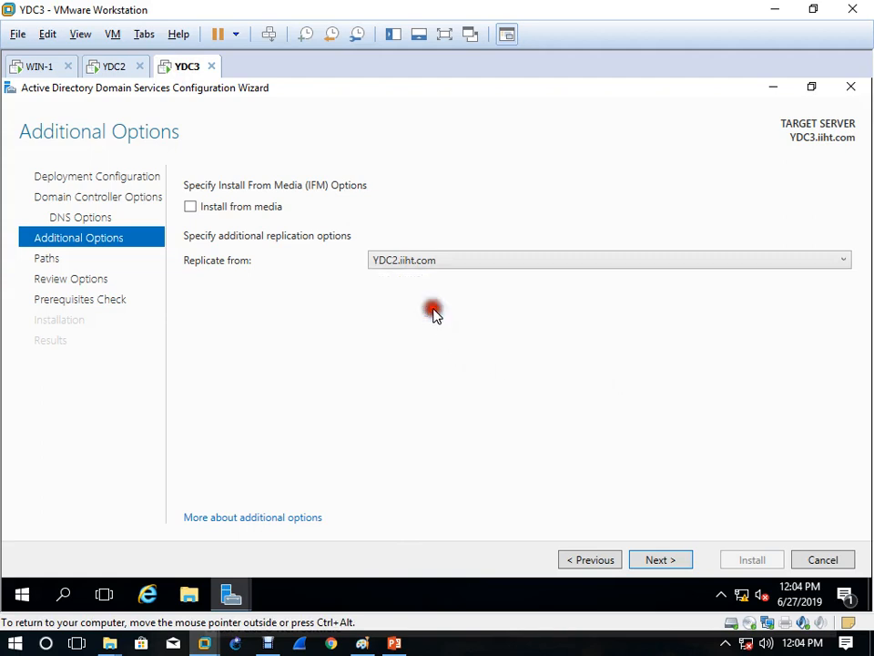
click(664, 566)
click(664, 566)
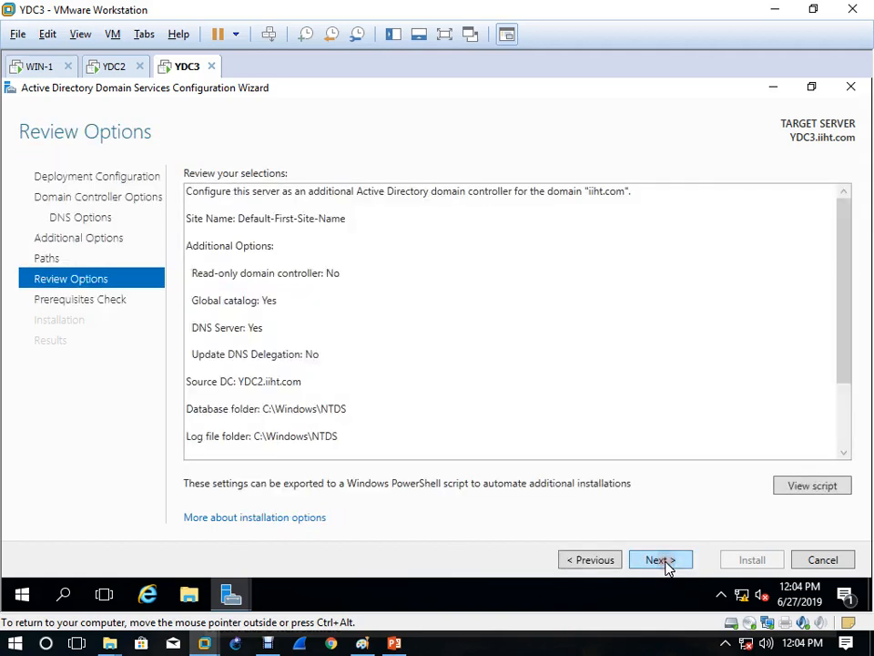
click(665, 564)
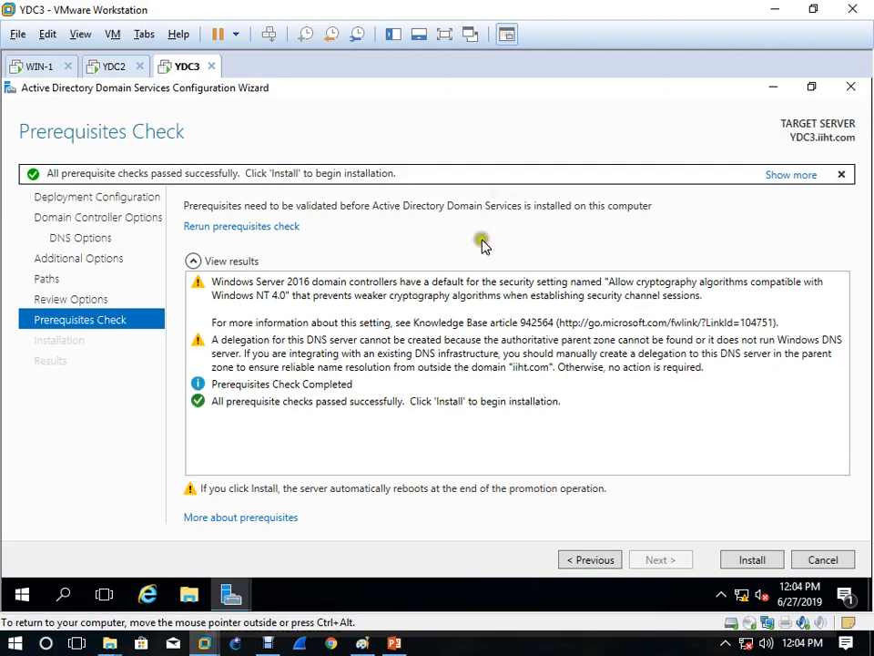
Step: Install AD DS on YDC3, then close the sign-out notice, both wizards and Server Manager
click(750, 563)
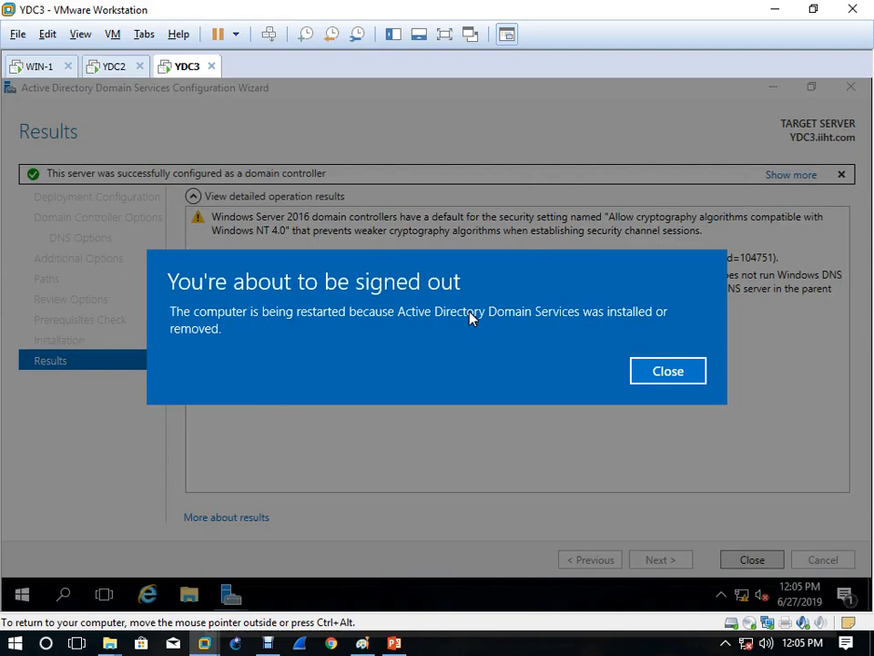
click(683, 370)
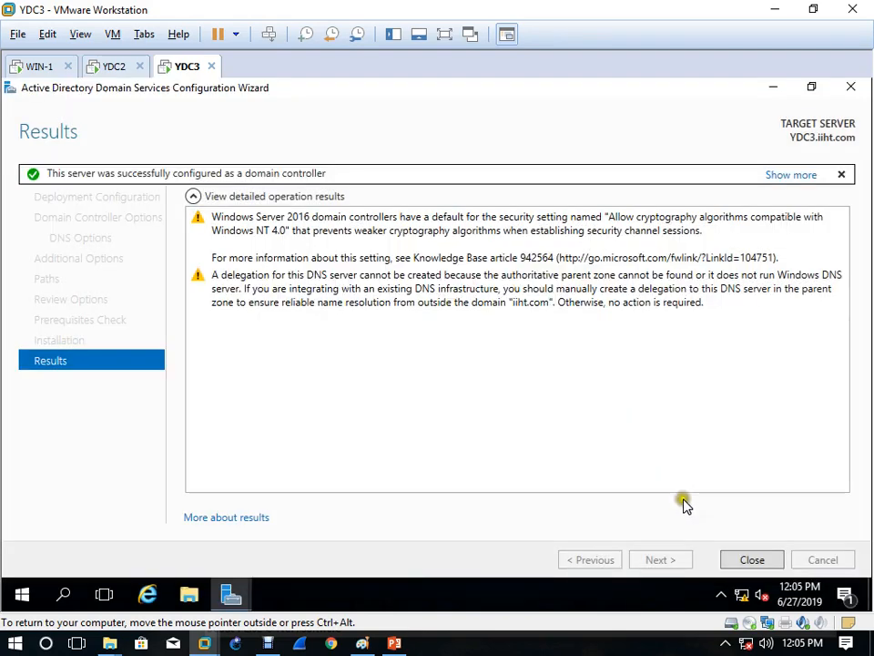
click(749, 561)
click(748, 560)
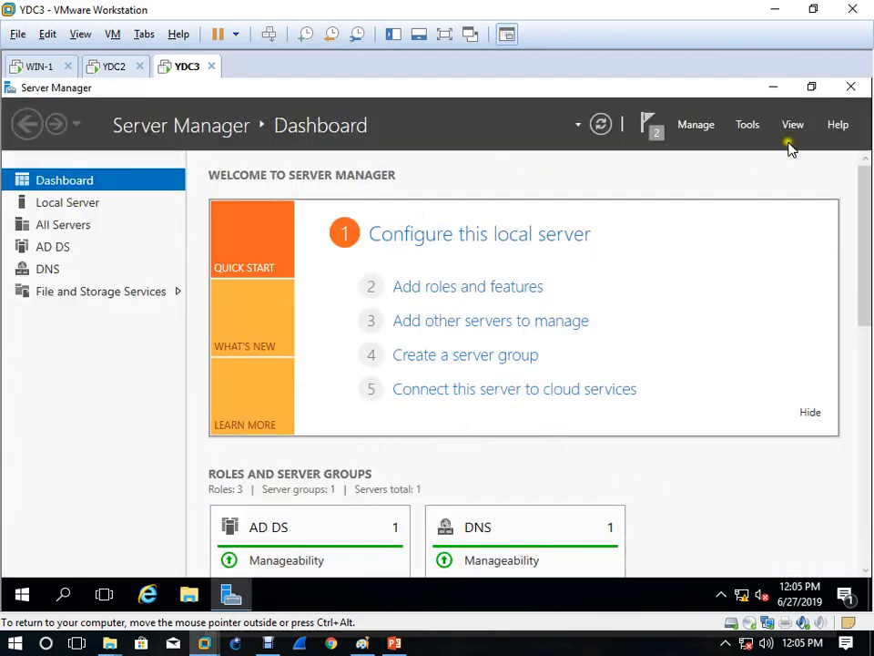
click(851, 86)
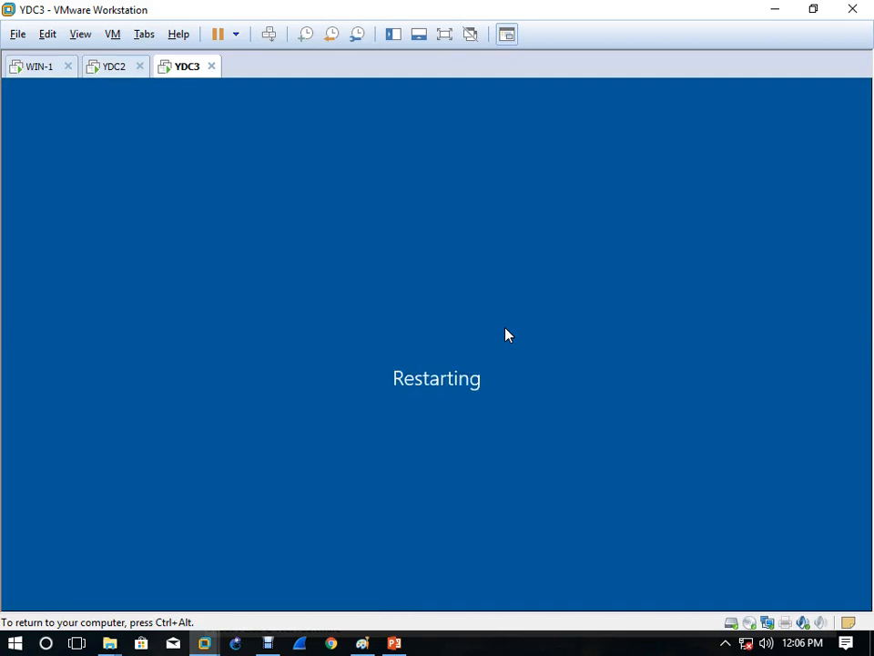
Step: Check on YDC2, return to the rebooting YDC3, then bring up the whiteboard in Paint
click(107, 70)
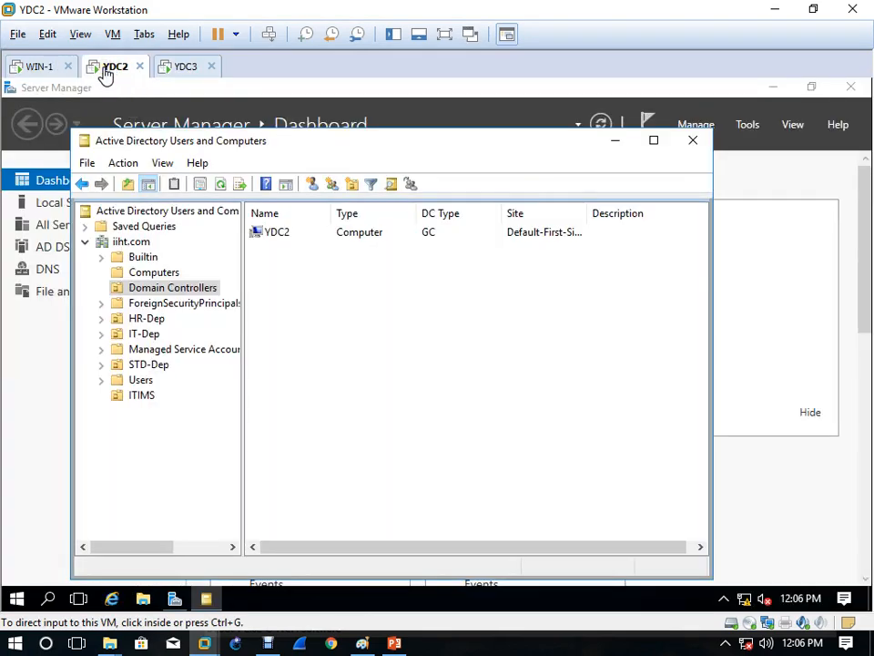
click(188, 69)
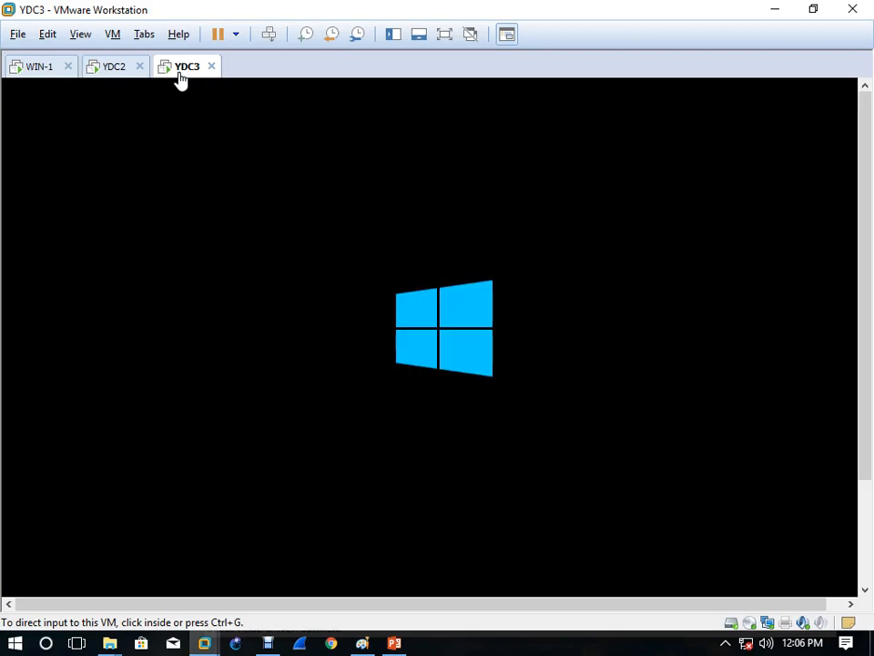
click(363, 643)
Step: Draw a small dark-red triangle above Redundancy on the whiteboard
scroll(549, 304, up, 10)
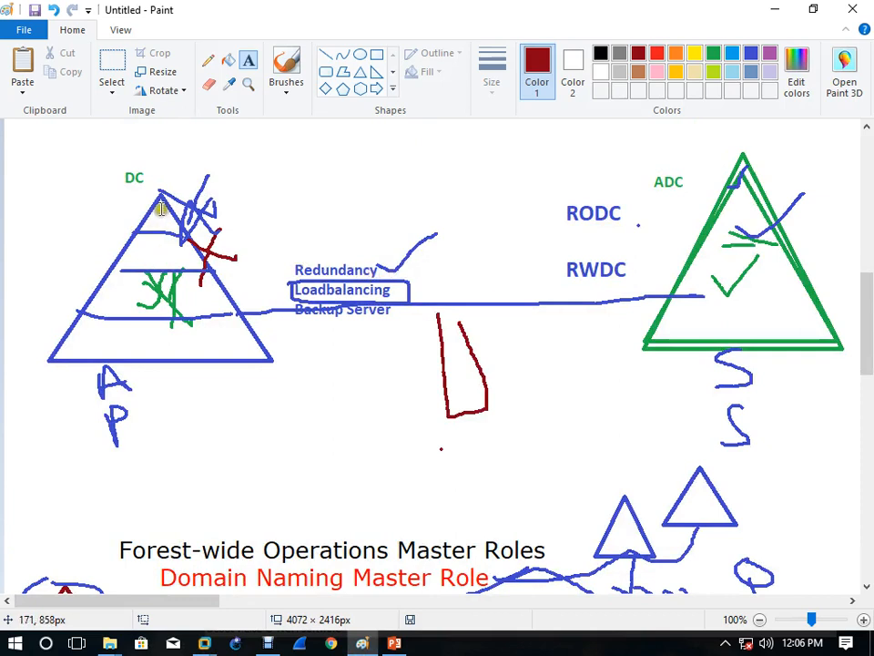
click(361, 72)
drag(253, 156, 361, 253)
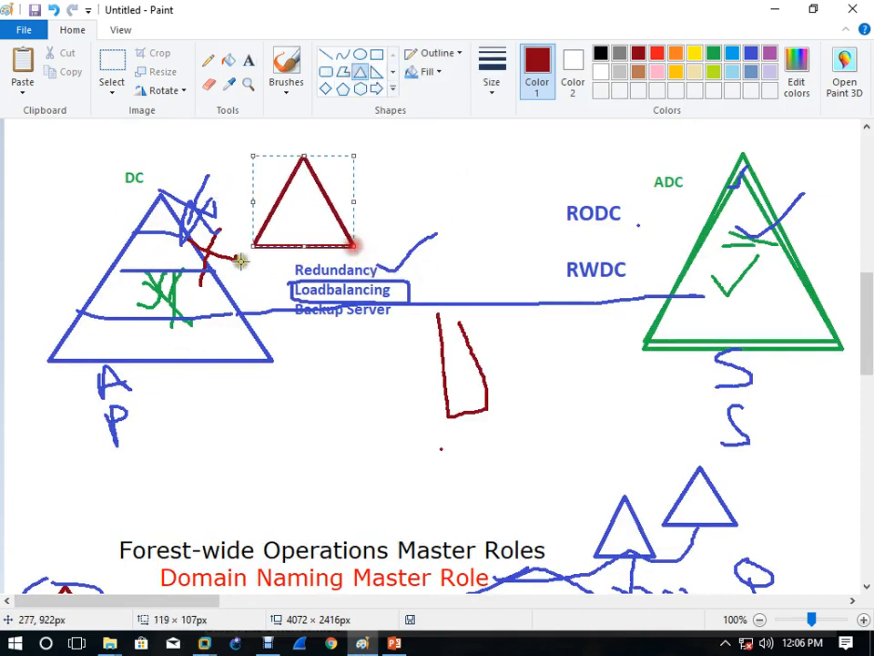
click(414, 162)
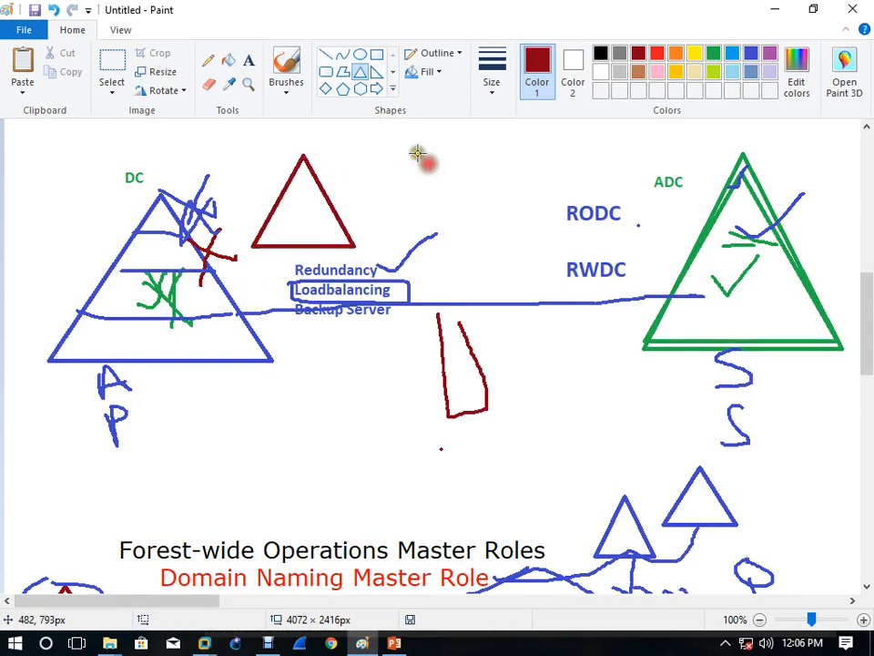
Step: Circle the DC pyramid with a large dark-red ellipse, then bring YDC2 to the front
click(361, 54)
drag(33, 143, 398, 421)
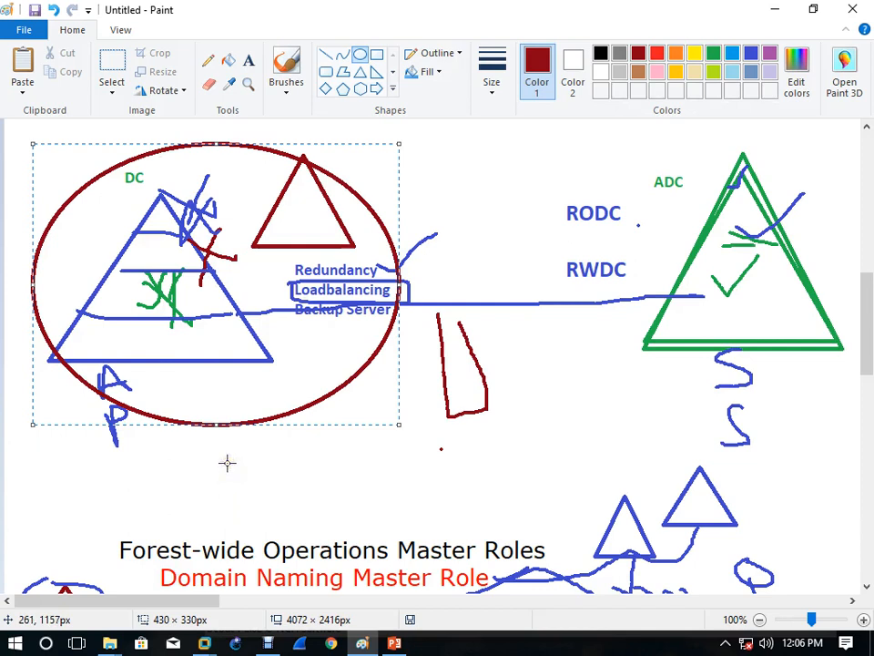
click(519, 505)
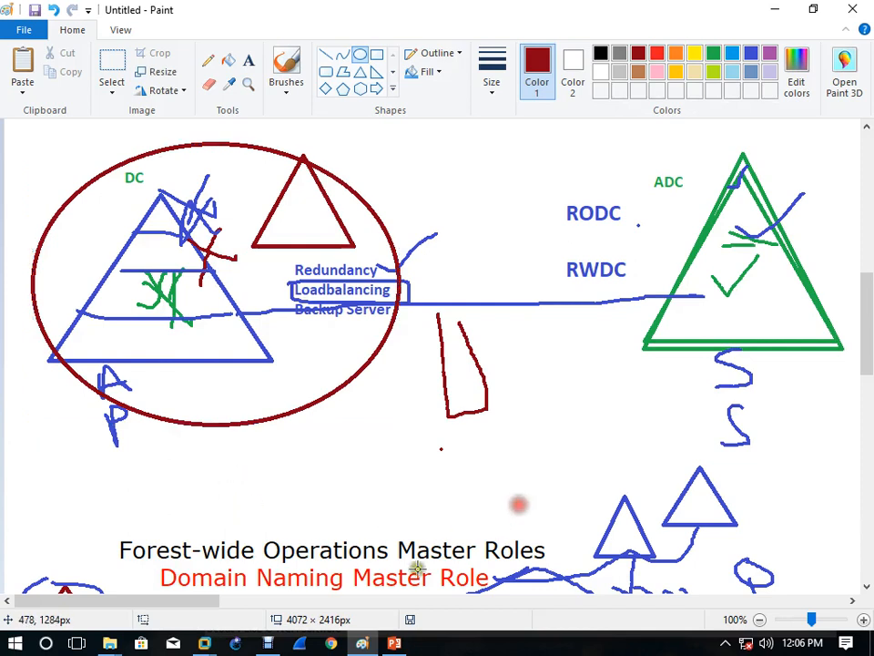
mouse_move(210, 643)
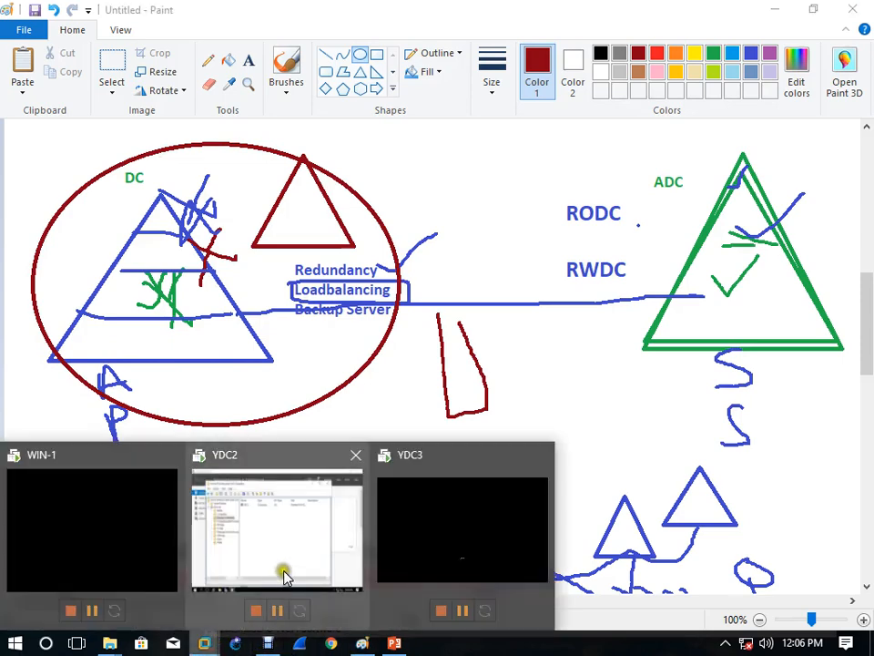
click(285, 572)
Step: On YDC2, open the Operations Masters dialog for iiht.com, then close it
click(185, 72)
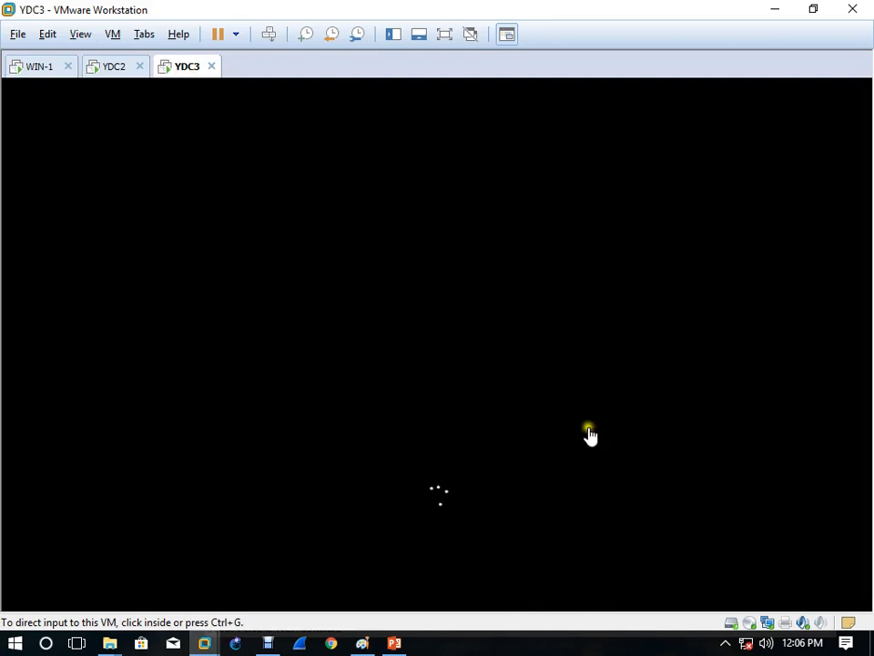
click(123, 74)
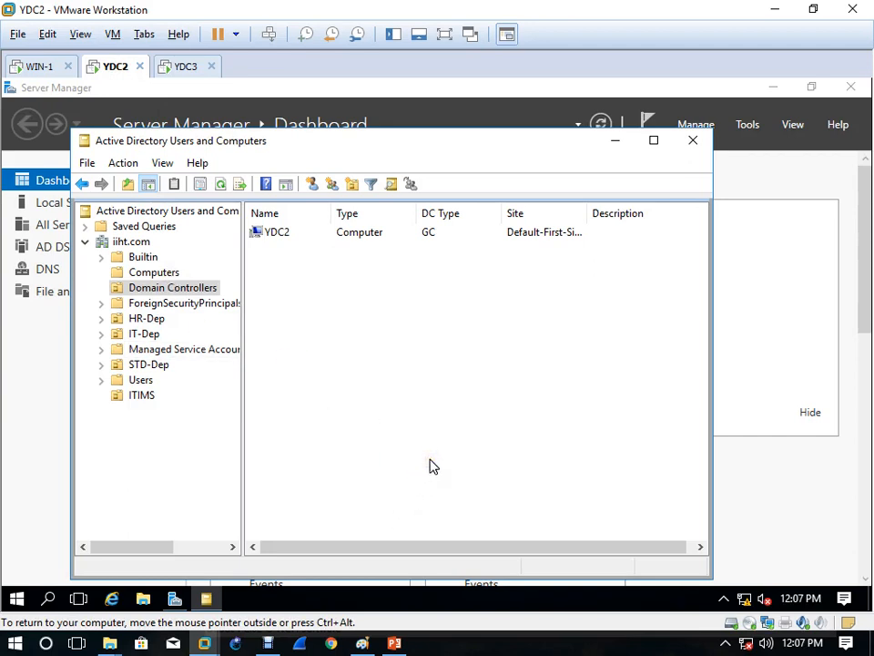
click(139, 242)
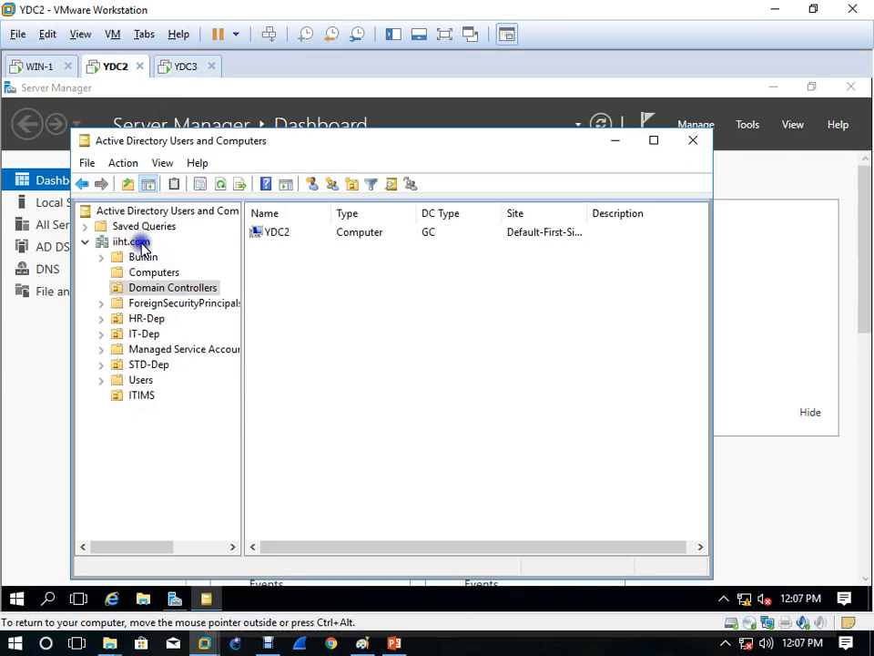
right_click(141, 245)
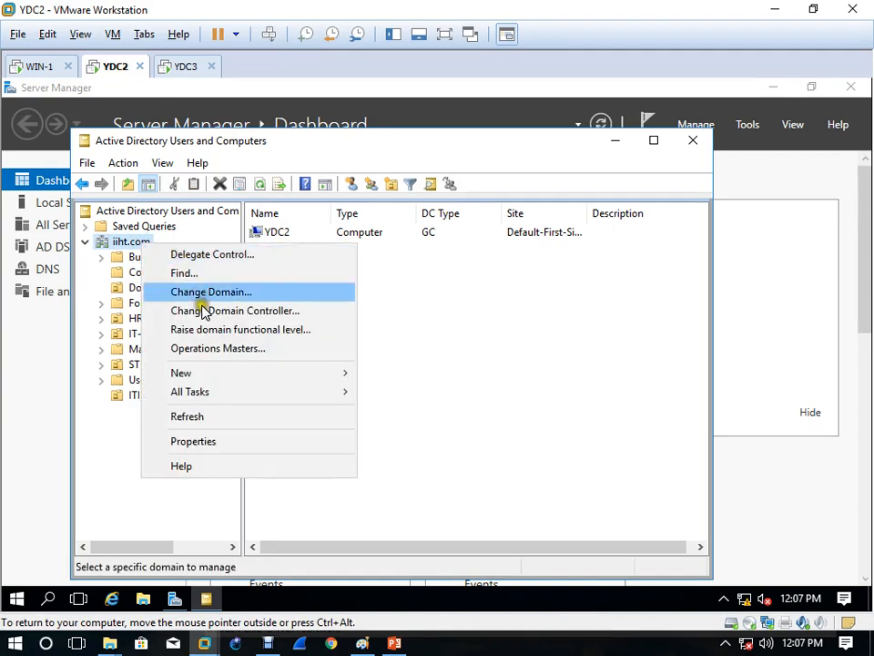
click(216, 347)
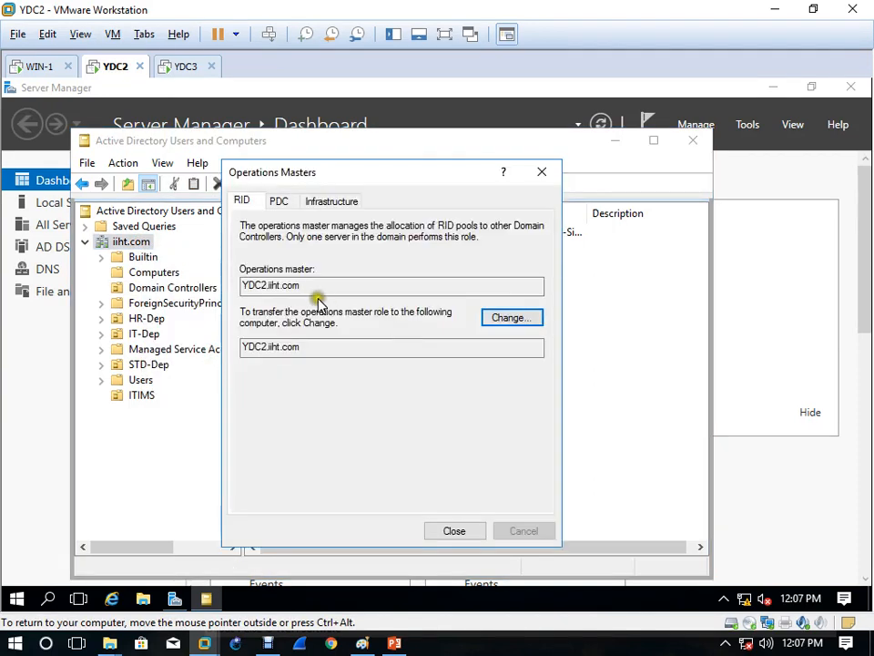
click(272, 418)
click(411, 414)
click(539, 178)
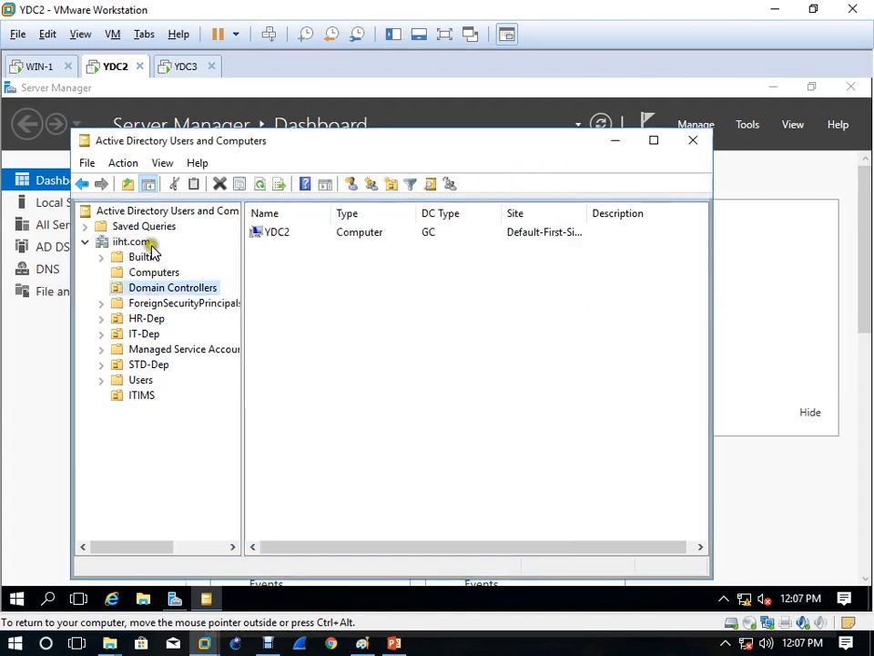
Step: Reopen iiht.com's Operations Masters, showing YDC2.iiht.com as RID master
right_click(145, 244)
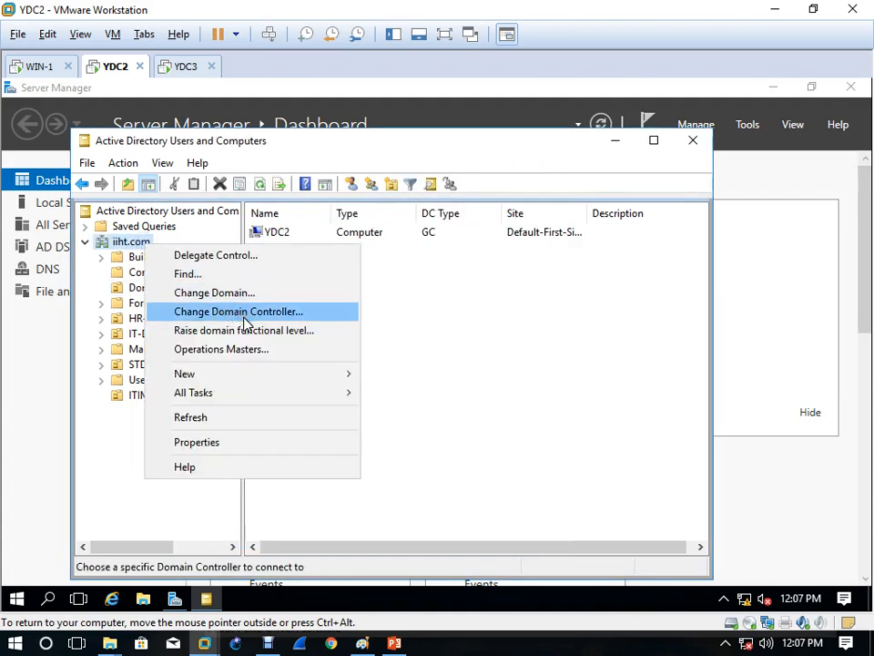
click(480, 332)
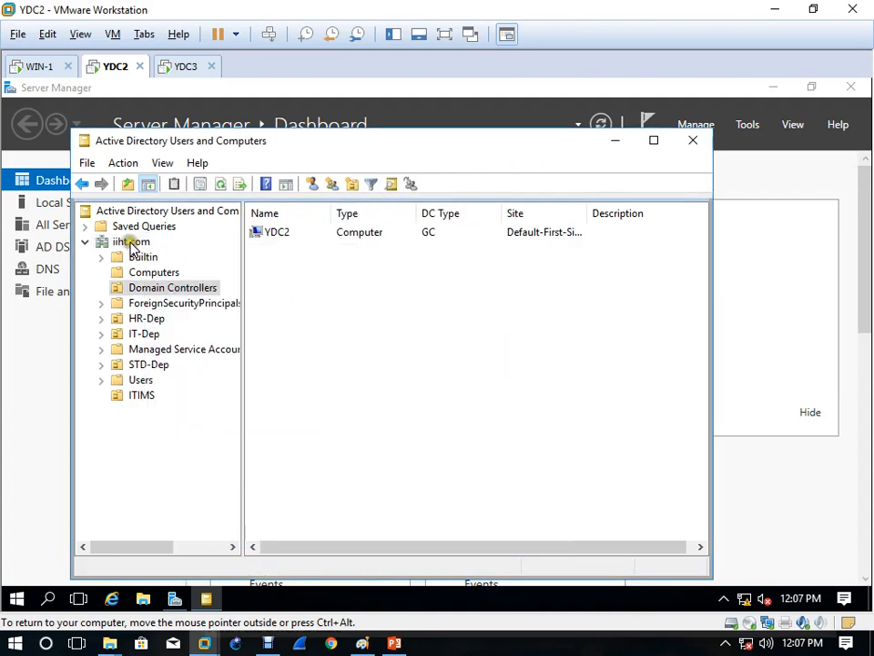
right_click(130, 242)
click(173, 347)
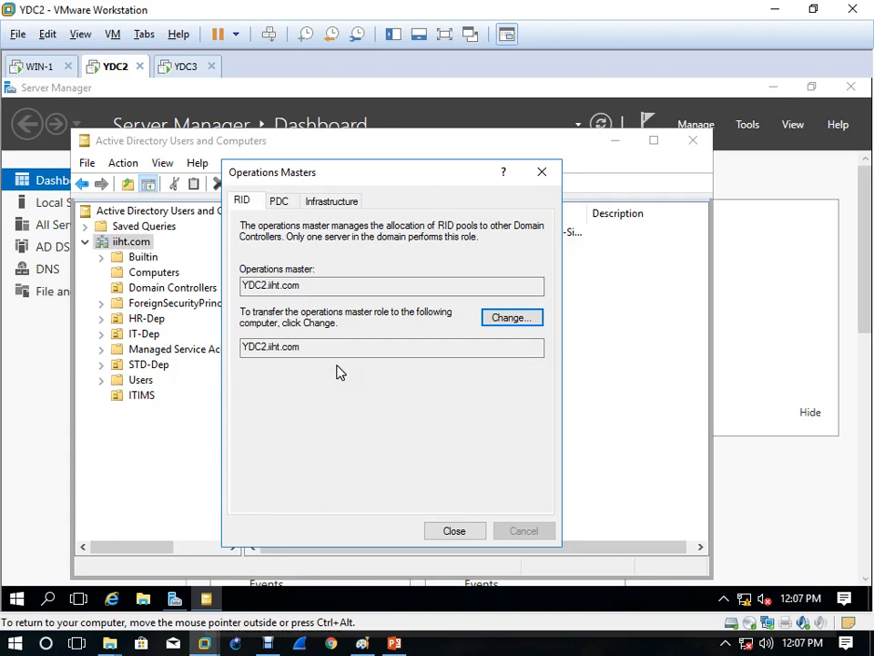
Step: Sign in to YDC3 via Ctrl+Alt+Del using the domain administrator password
click(183, 66)
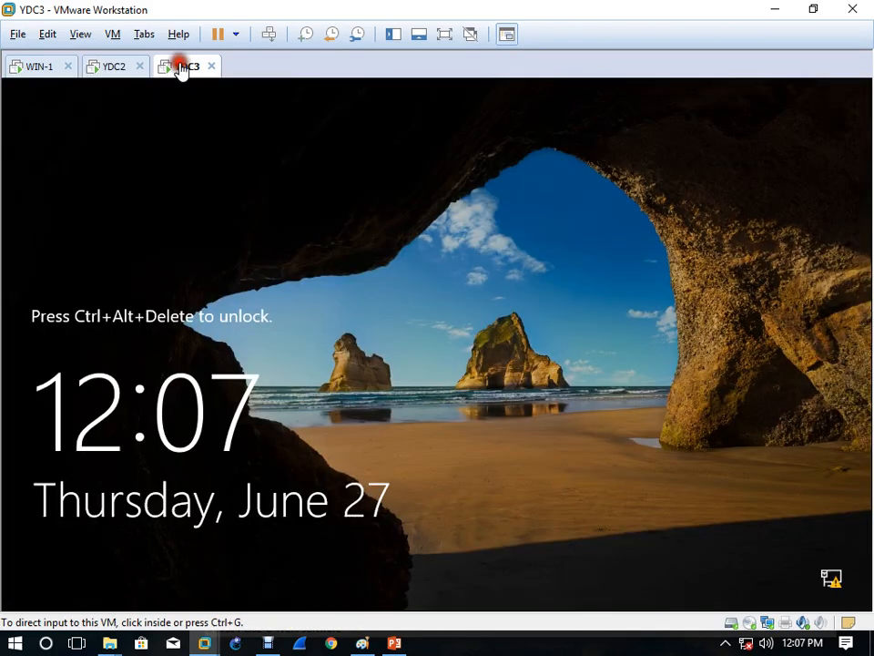
click(385, 314)
click(269, 35)
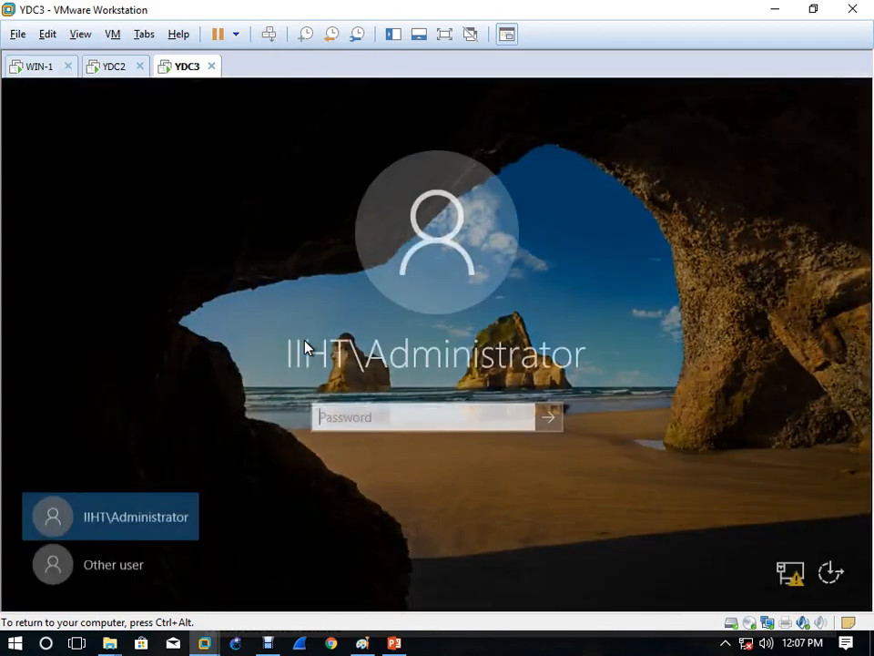
click(334, 432)
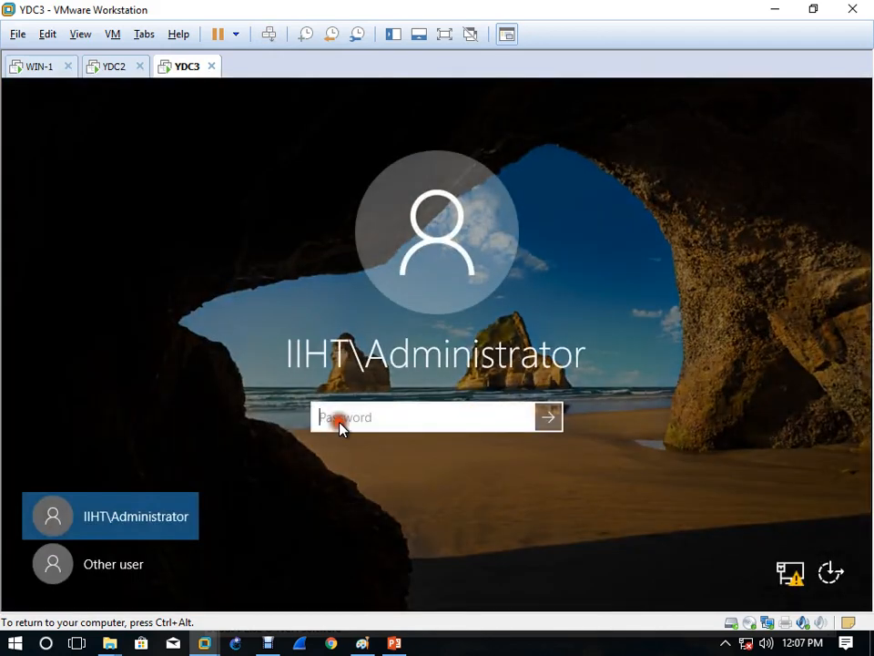
text(Passw0rd)
key(Return)
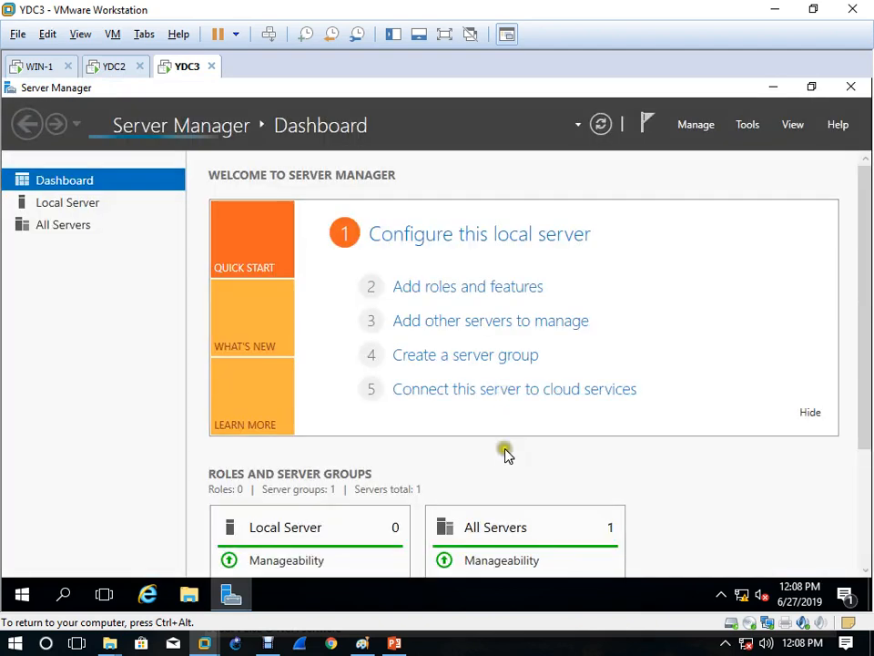
Step: Maximize Server Manager on YDC3 and launch Active Directory Users and Computers and DNS from Tools
click(749, 126)
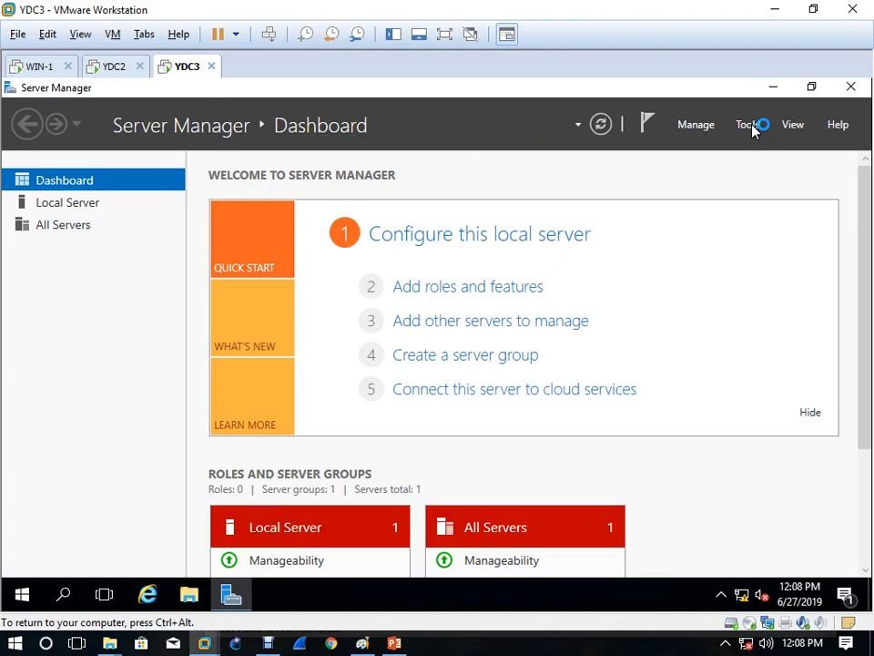
click(754, 130)
click(344, 91)
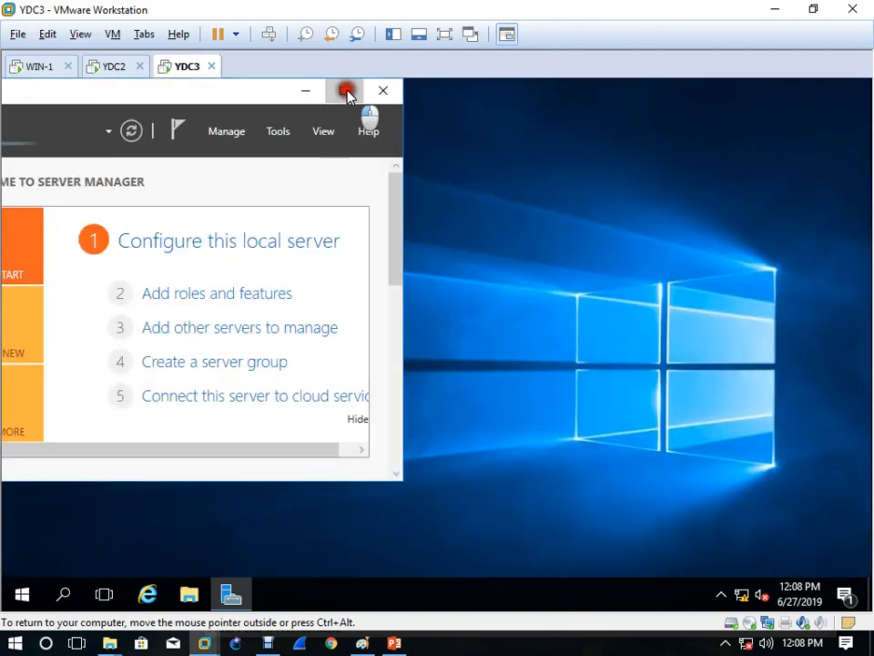
click(747, 125)
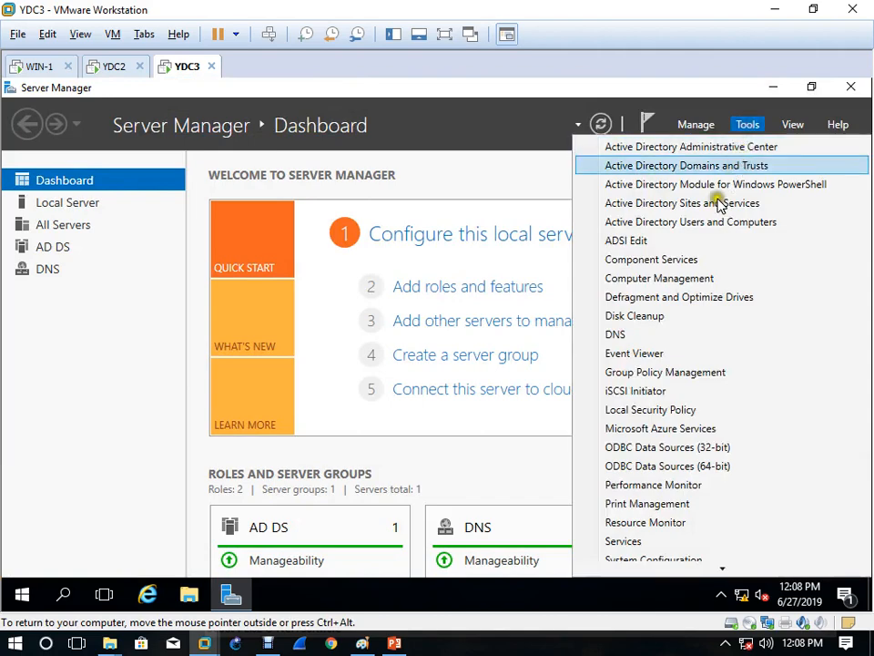
click(731, 228)
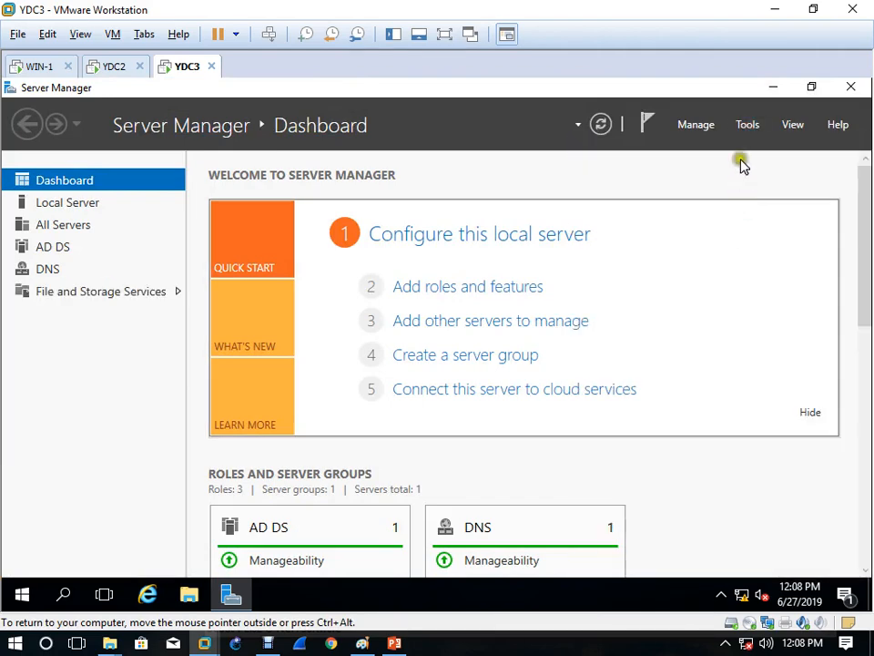
click(751, 129)
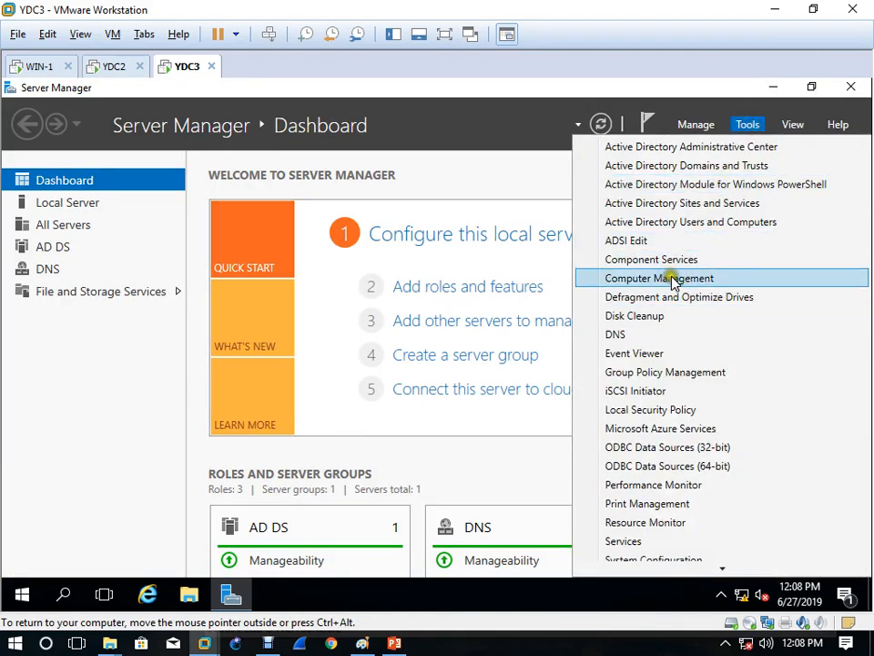
click(650, 336)
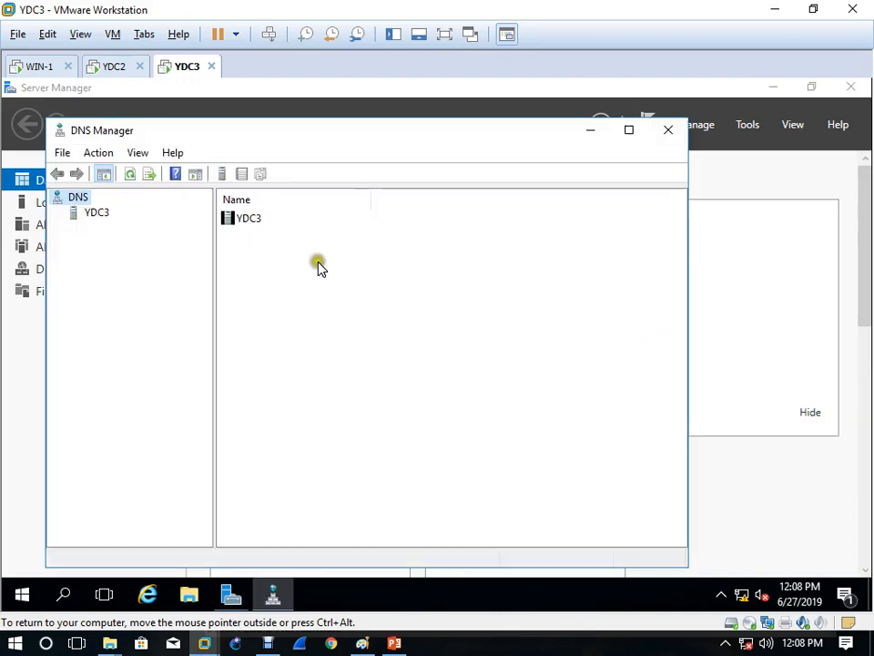
double_click(98, 215)
double_click(152, 243)
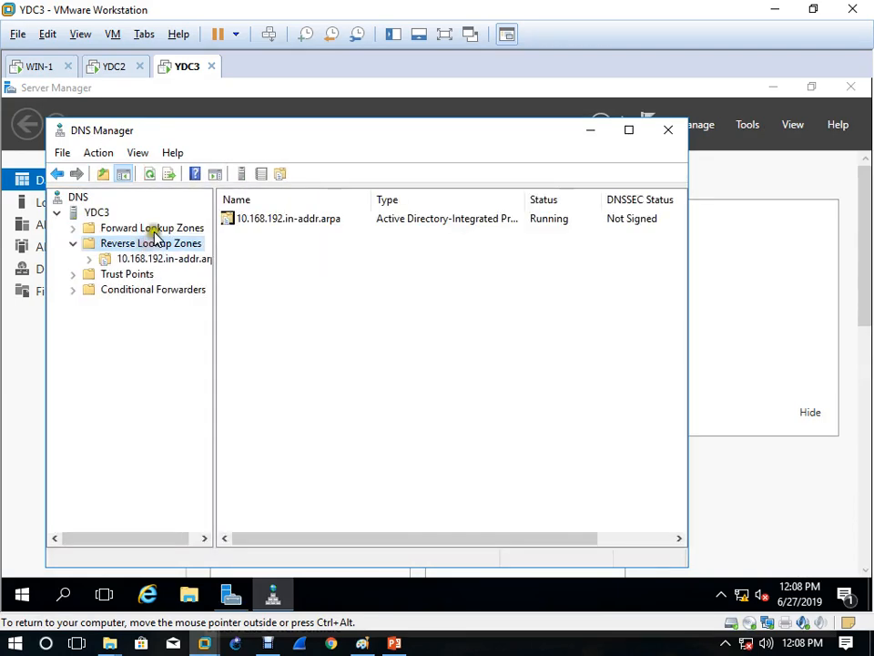
double_click(155, 228)
double_click(137, 258)
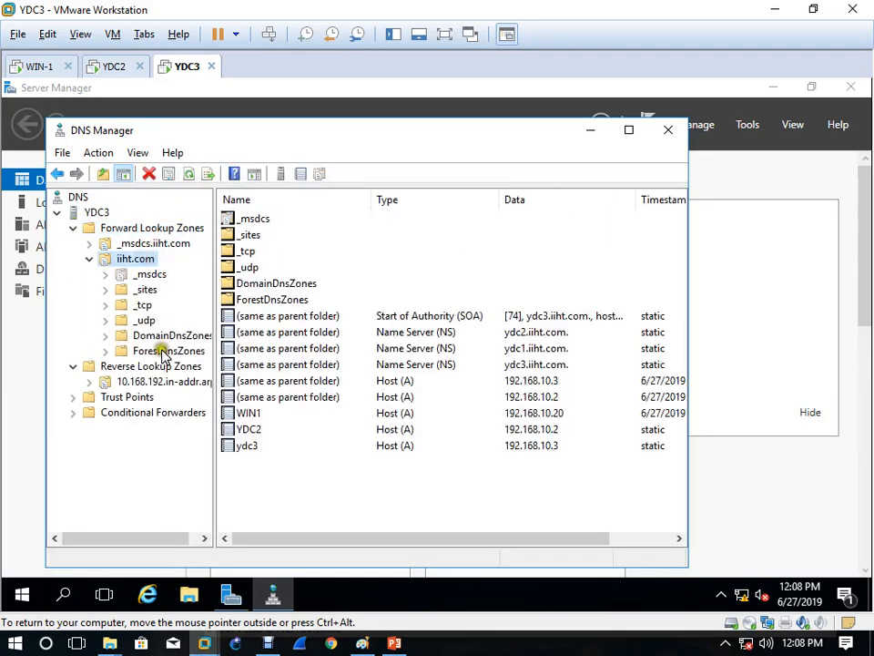
click(180, 391)
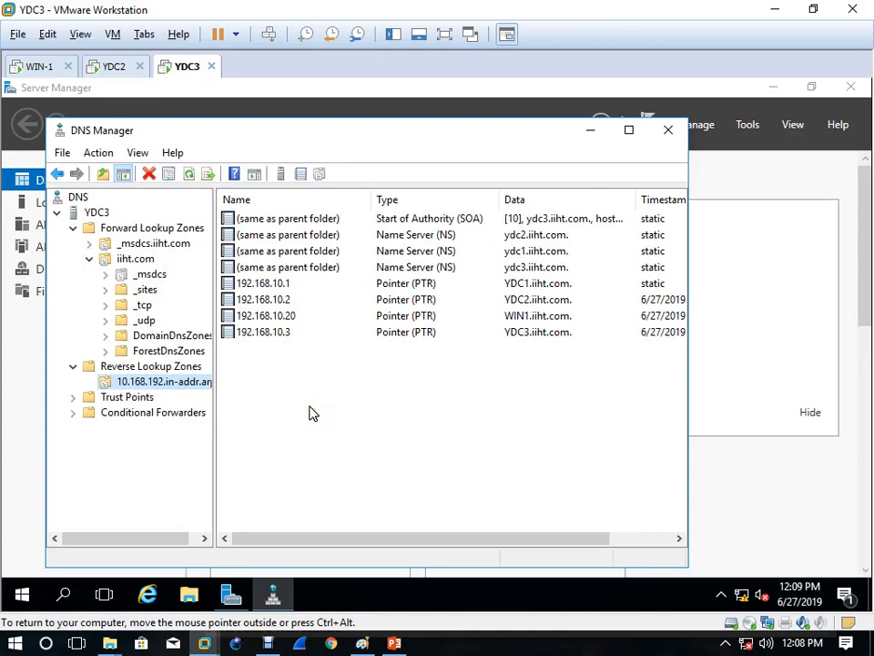
click(674, 132)
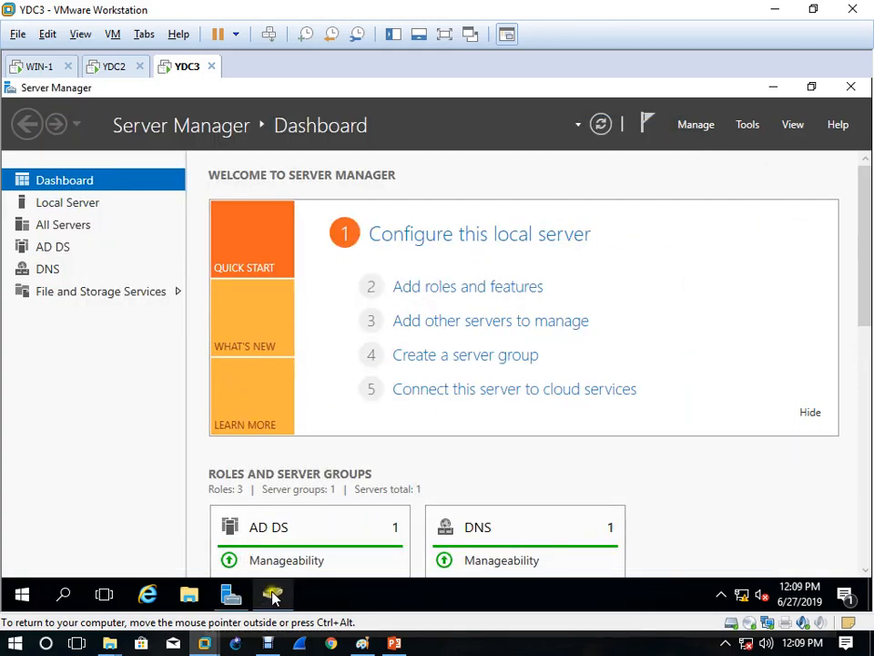
Step: Browse iiht.com's HR-Dep and IT-Dep on YDC3, showing IT1–IT5 and ITGroup, then return to Paint
click(273, 596)
click(94, 231)
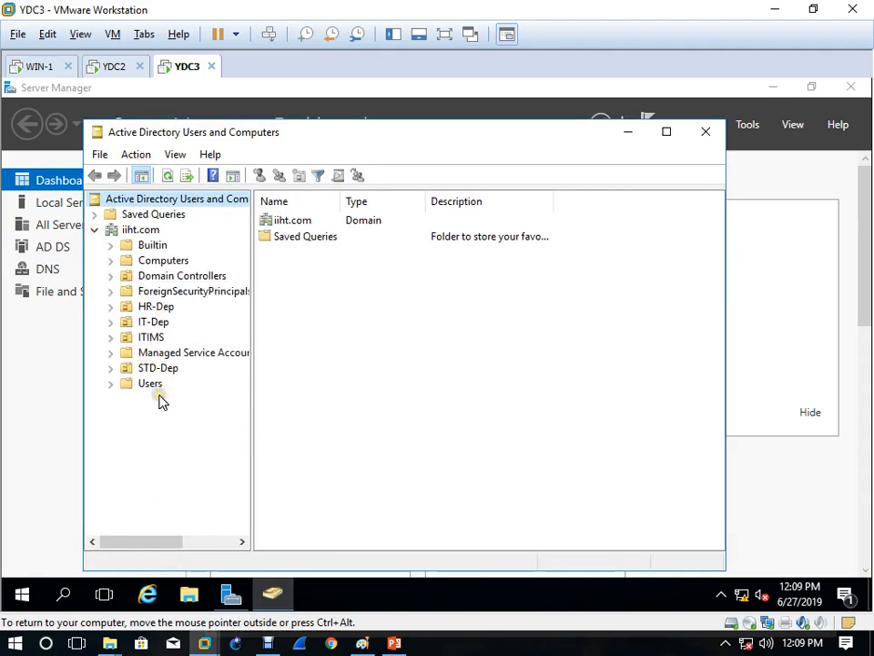
click(155, 310)
click(160, 325)
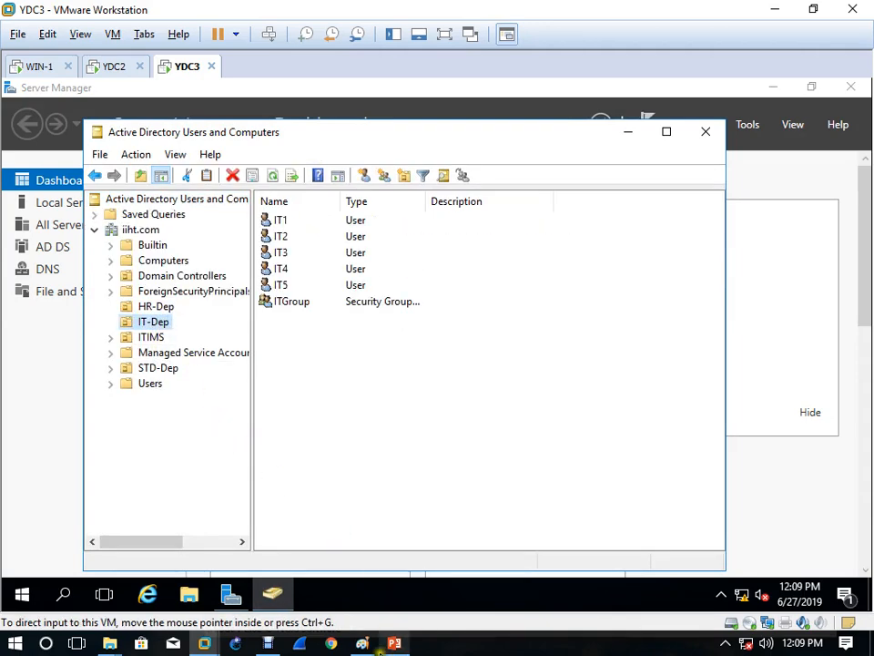
click(363, 643)
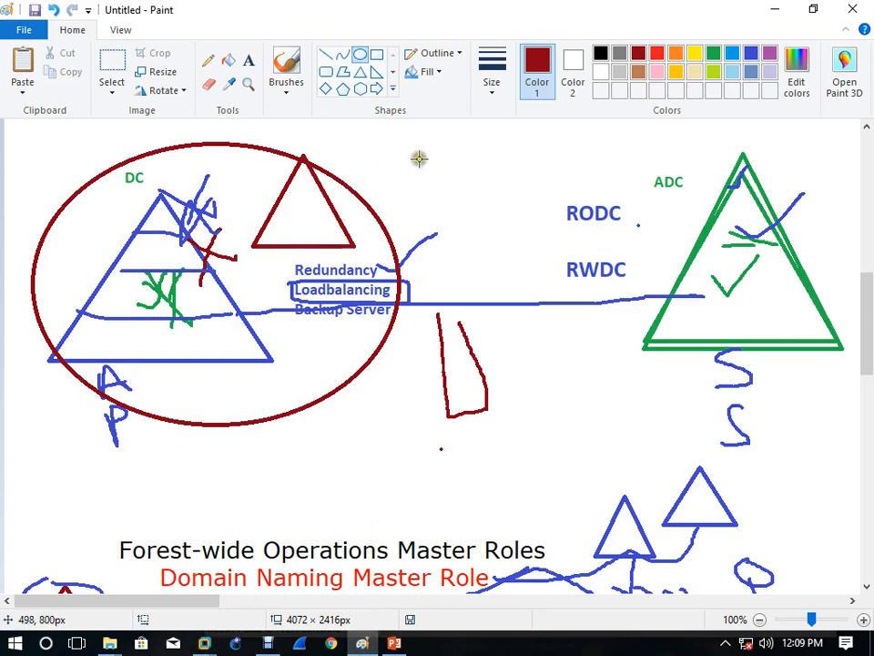
Step: Draw and commit a tall dark-red ellipse around the ADC triangle
drag(760, 163, 682, 343)
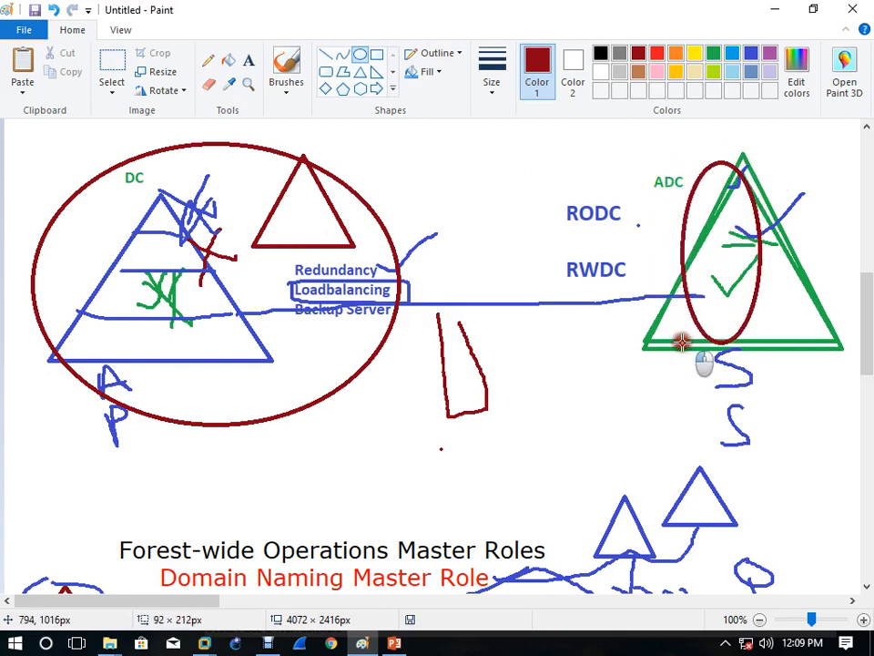
click(457, 484)
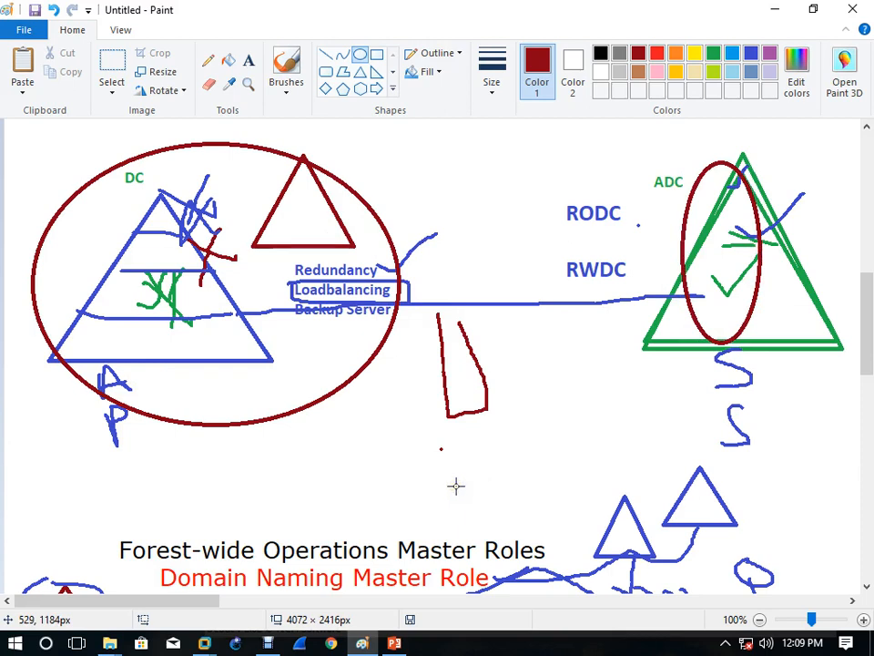
click(274, 644)
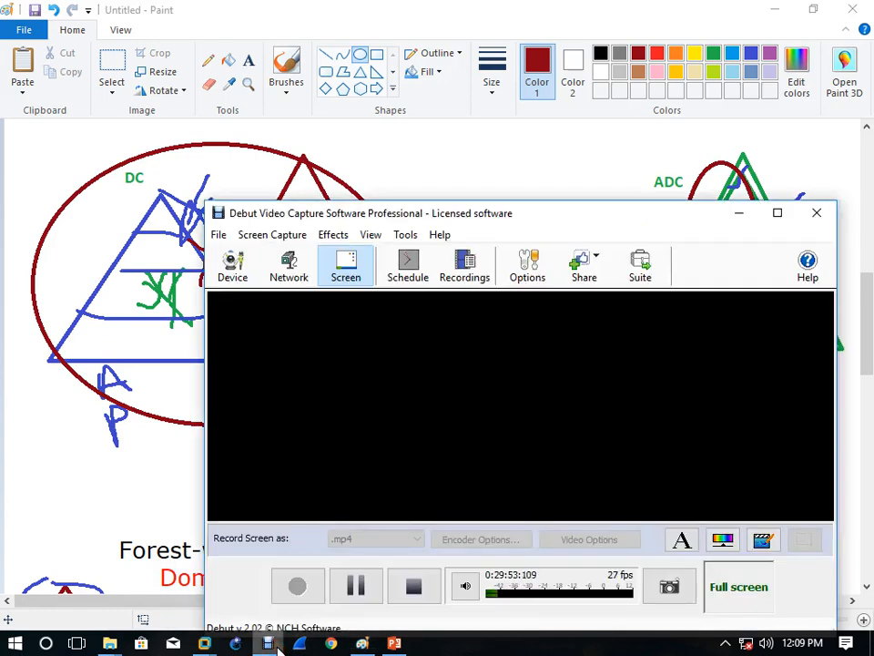